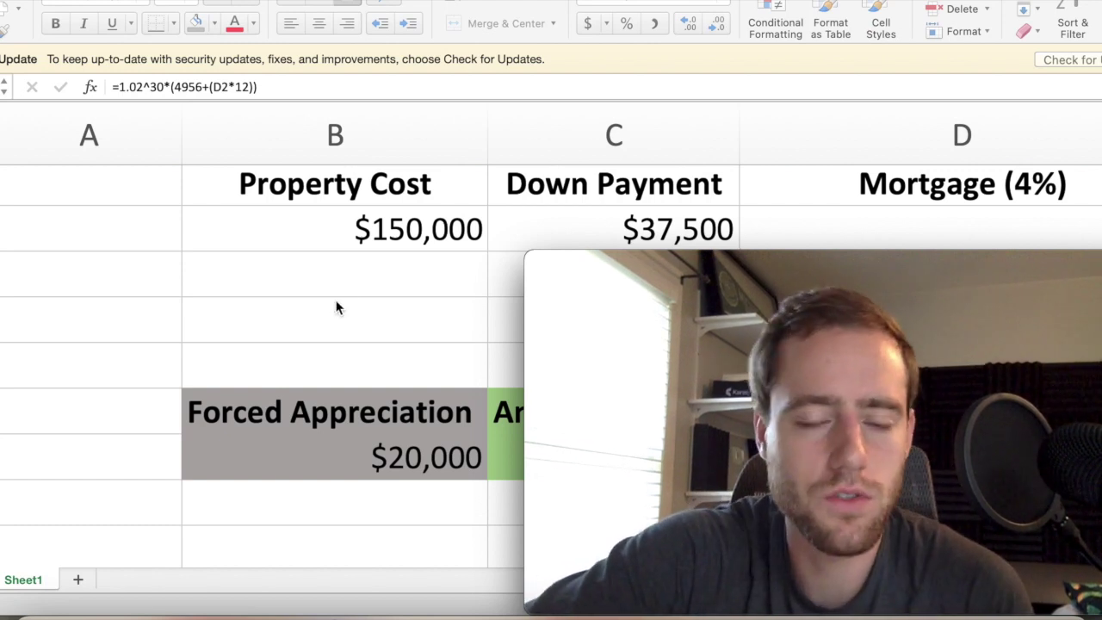
Review the Property Cost and Down Payment figures in the rental property analysis
scroll(337, 307, "down", 1)
scroll(336, 307, "right", 1)
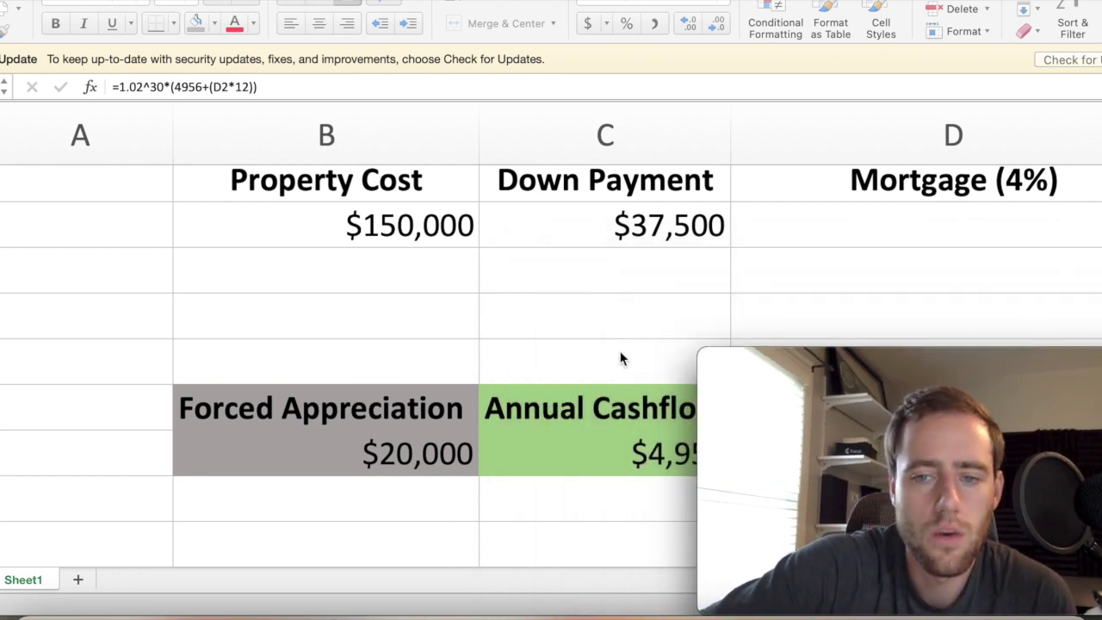
scroll(360, 308, "up", 1)
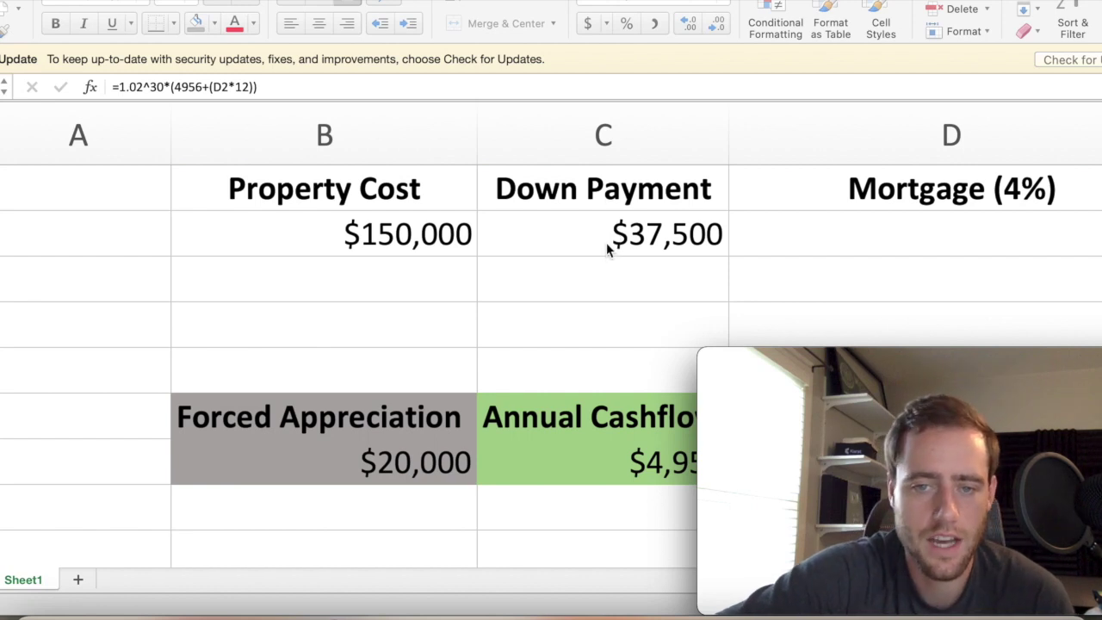
scroll(602, 239, "right", 2)
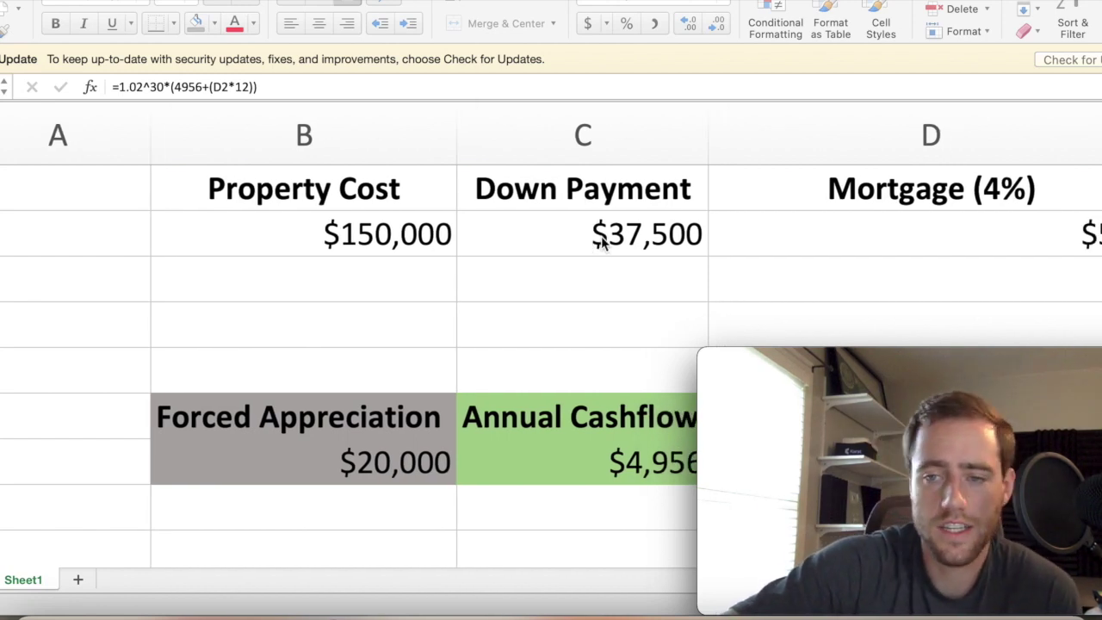
scroll(601, 240, "right", 2)
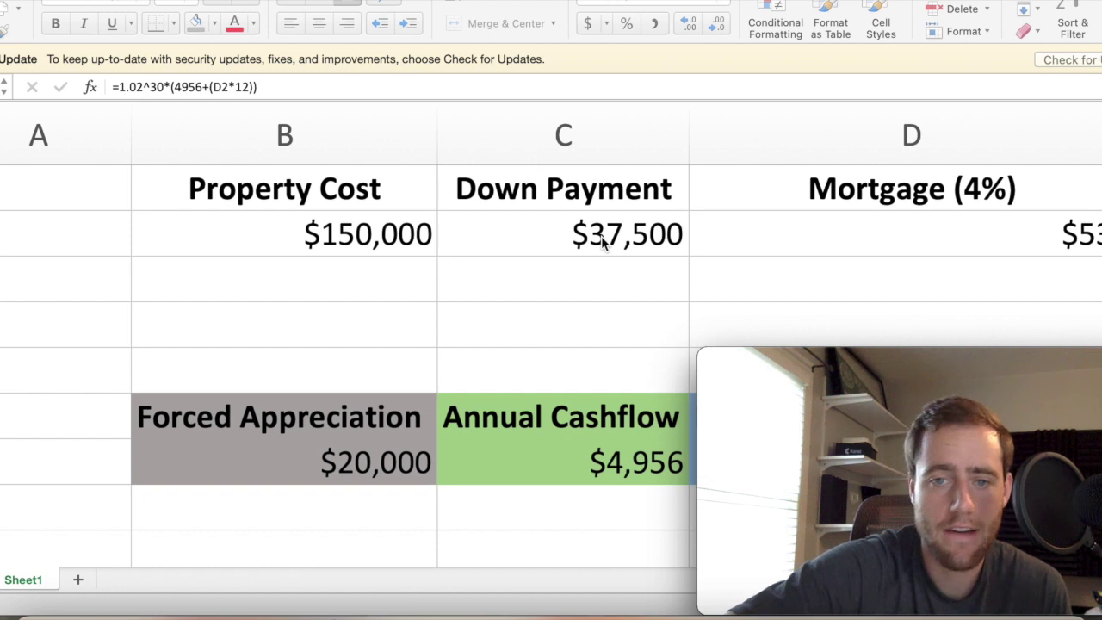
scroll(600, 236, "right", 2)
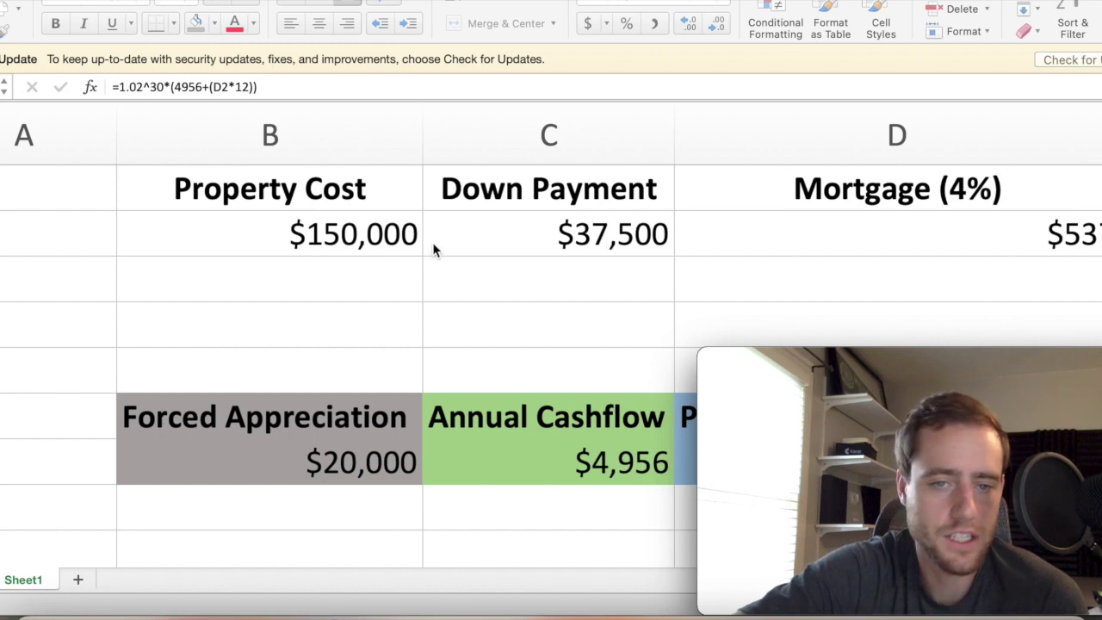
scroll(538, 247, "right", 4)
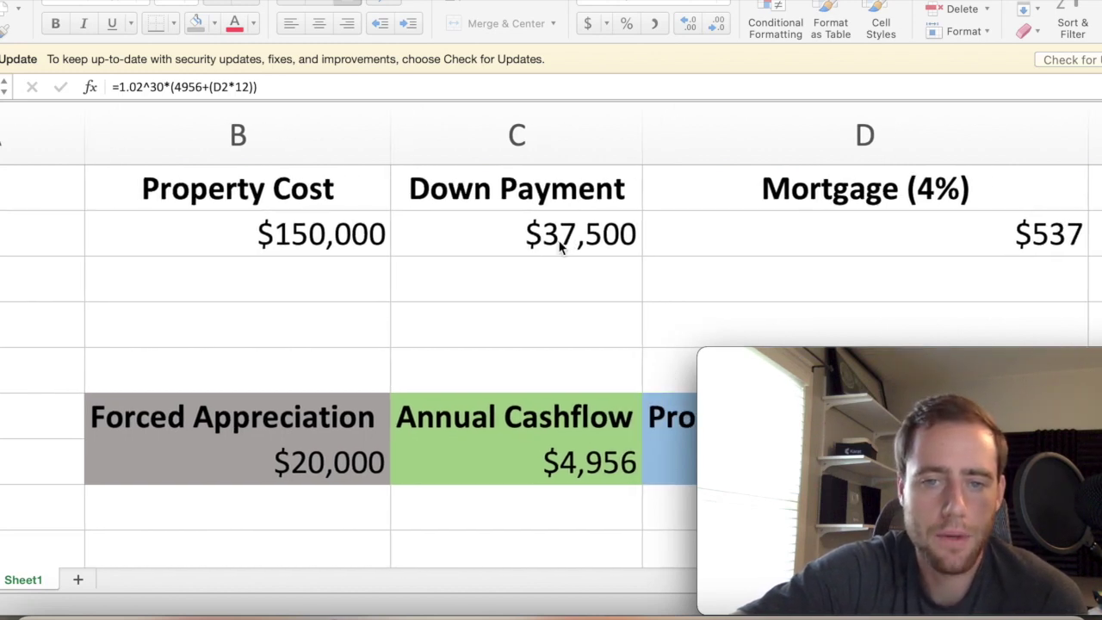
scroll(560, 247, "right", 2)
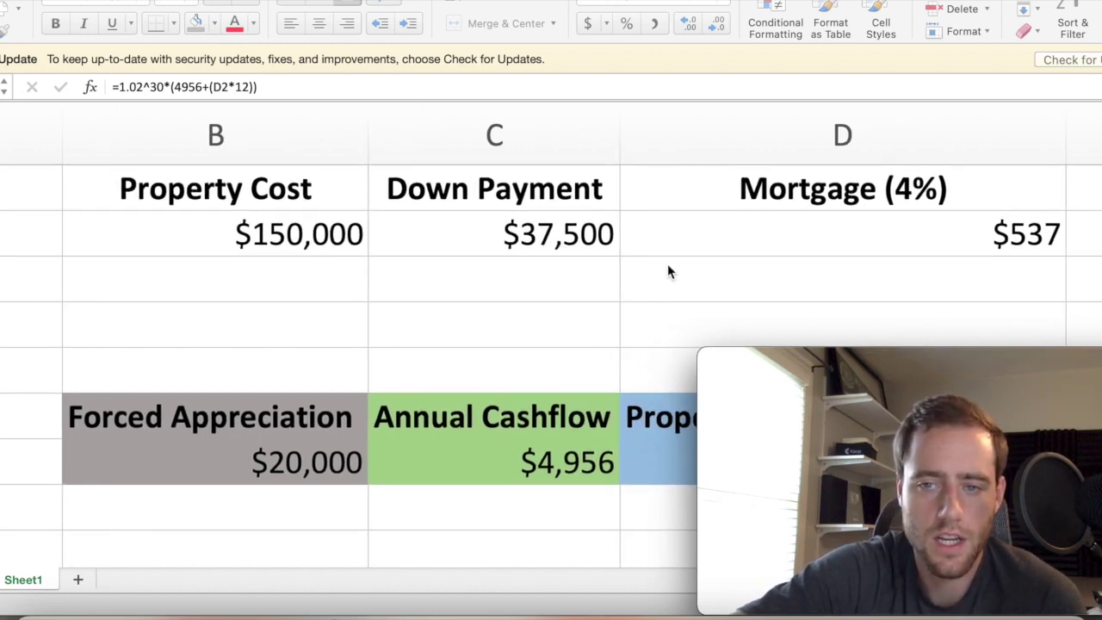
Examine the Mortgage (4%) payment figure in column D of the property analysis
scroll(668, 271, "right", 3)
scroll(668, 266, "right", 1)
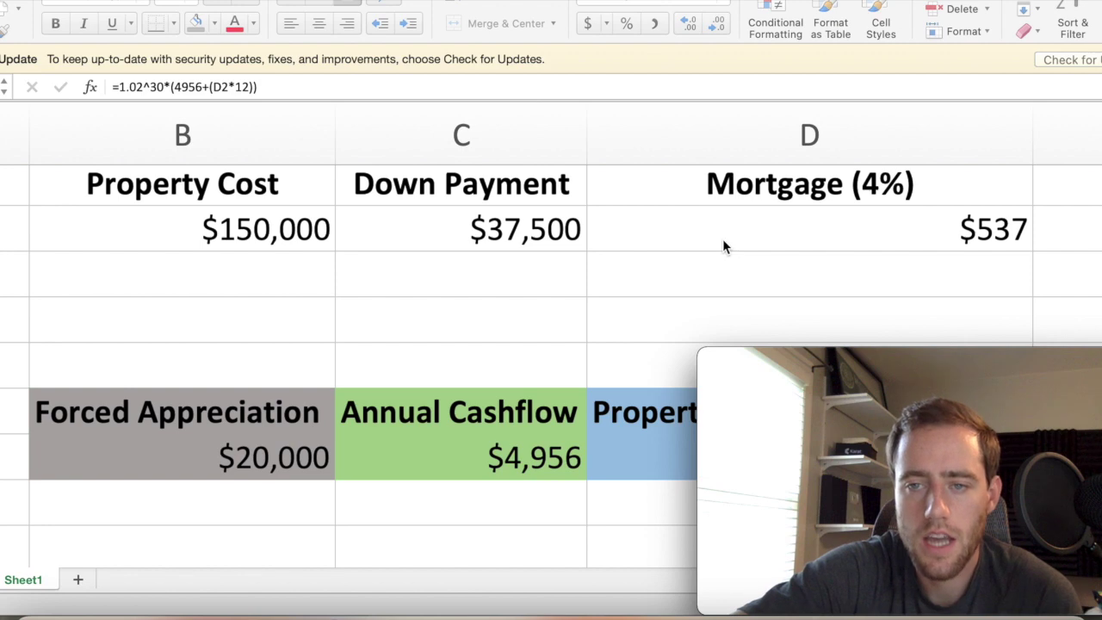
scroll(731, 241, "right", 5)
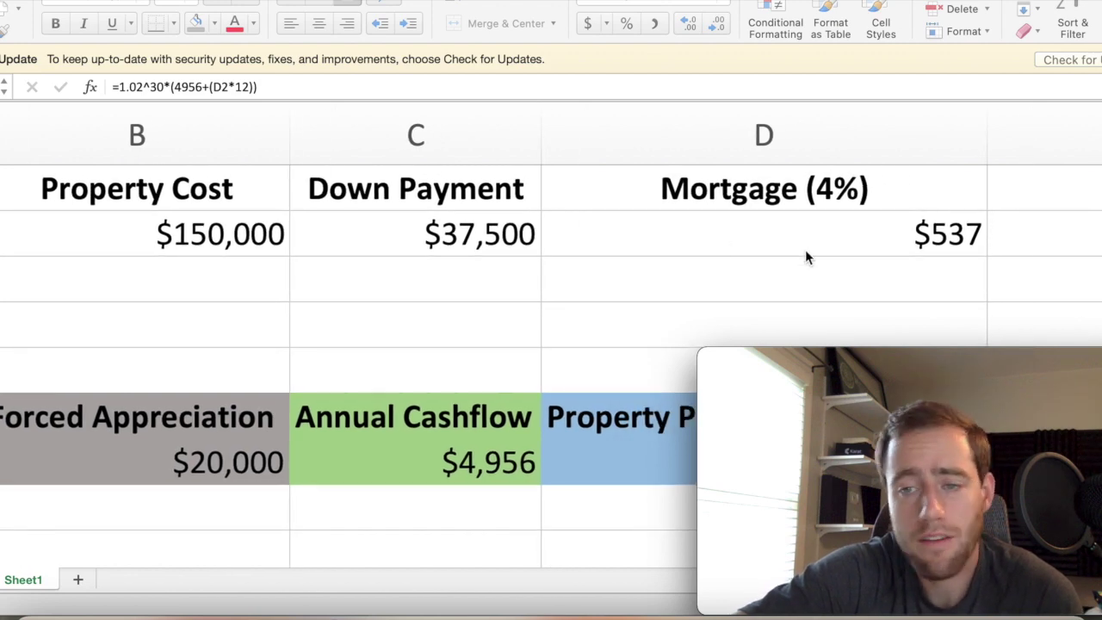
scroll(805, 251, "right", 3)
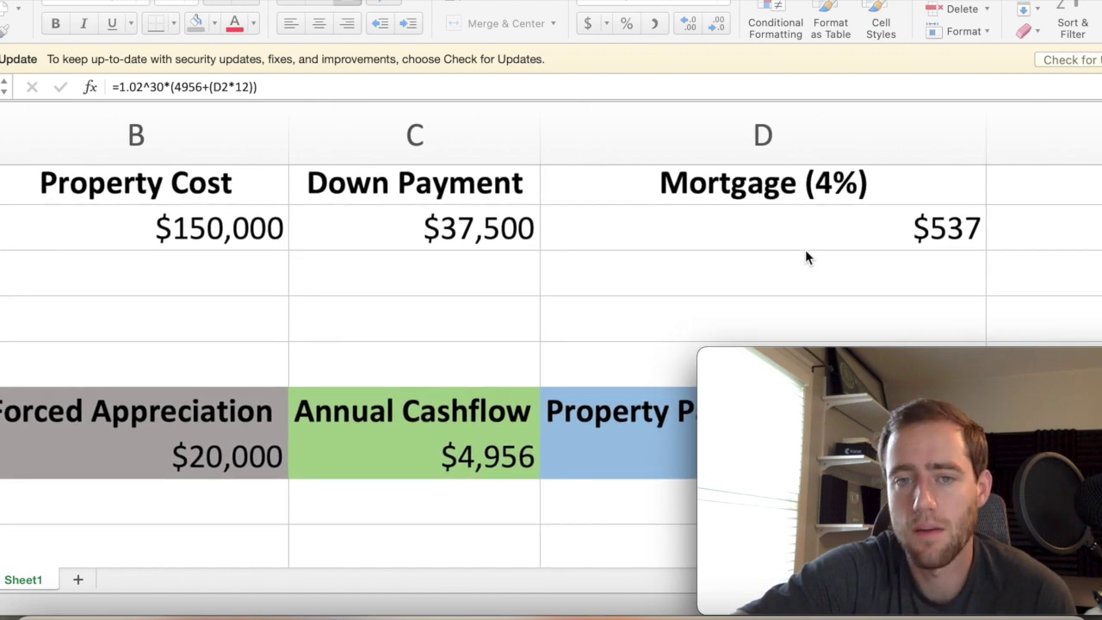
scroll(806, 256, "right", 4)
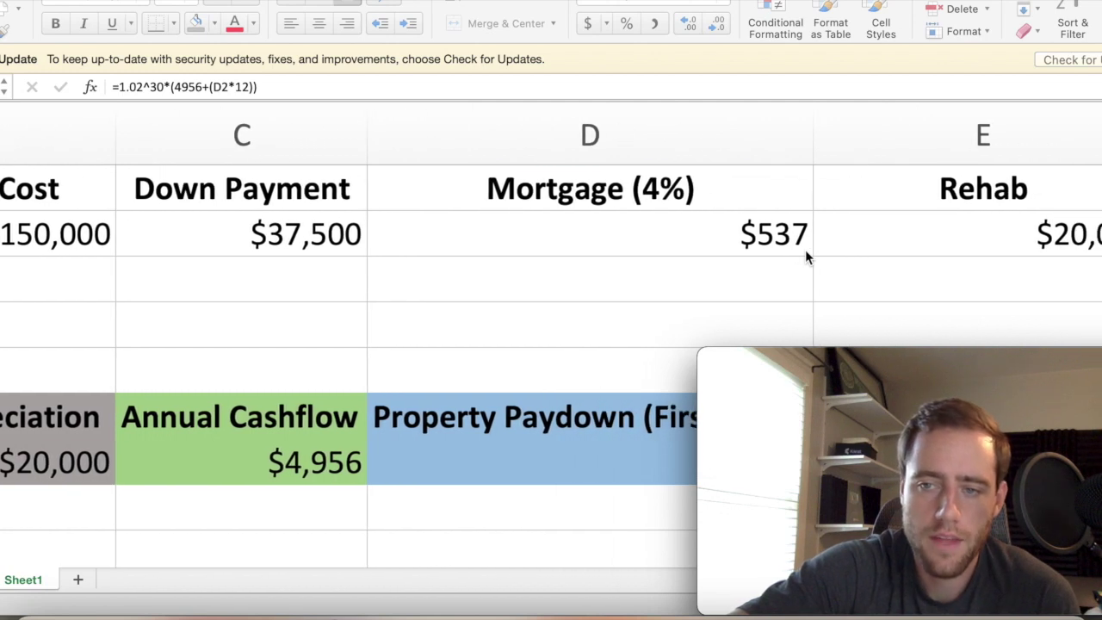
scroll(805, 249, "left", 2)
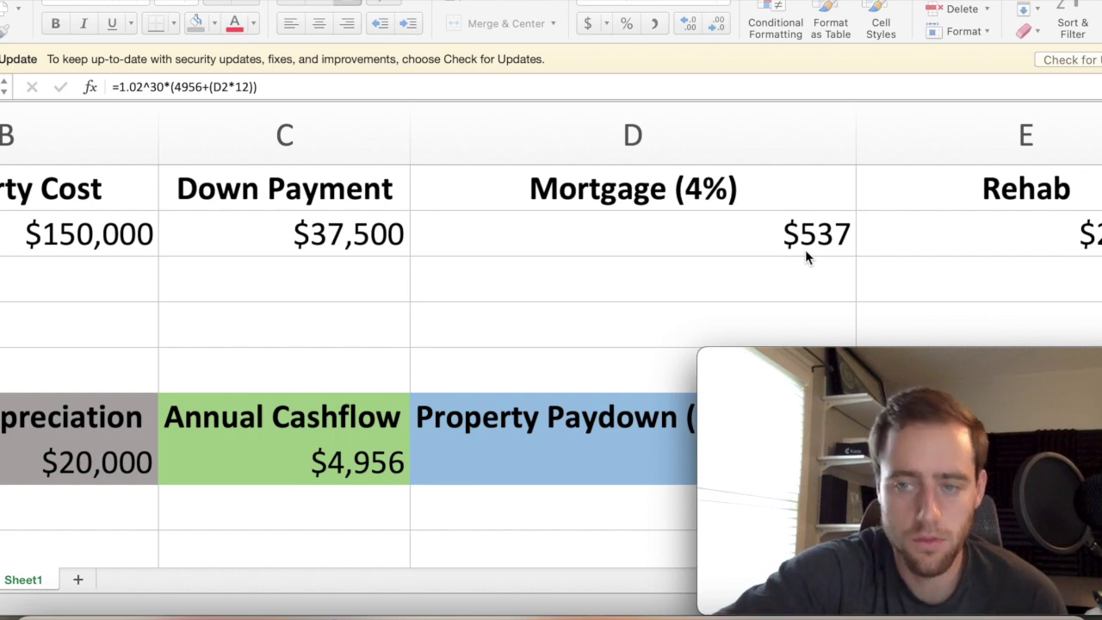
scroll(805, 249, "right", 1)
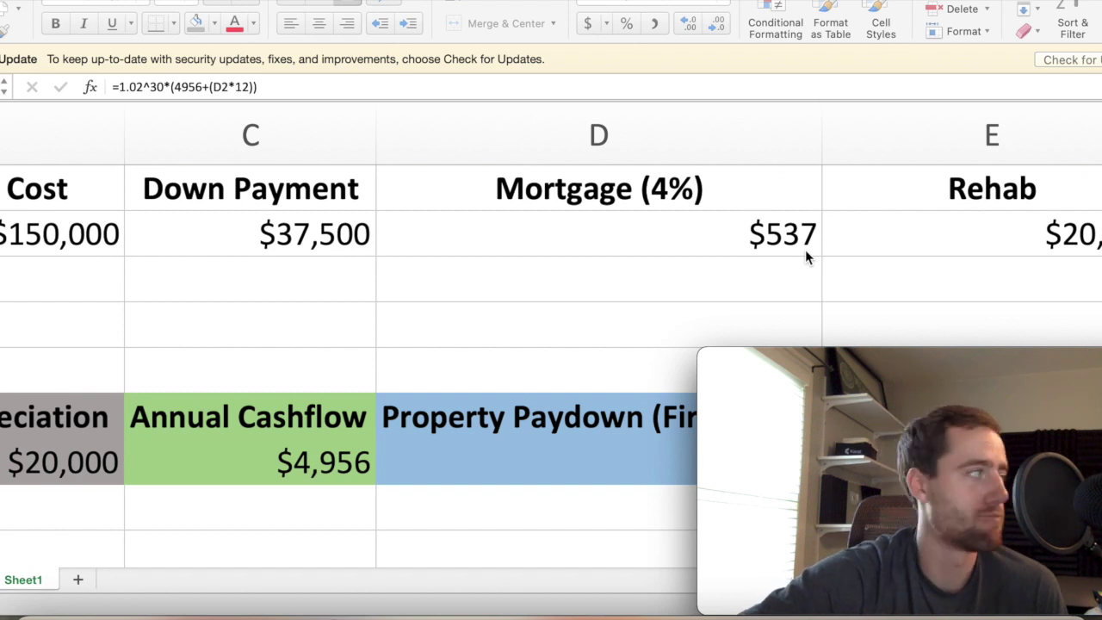
scroll(804, 249, "right", 4)
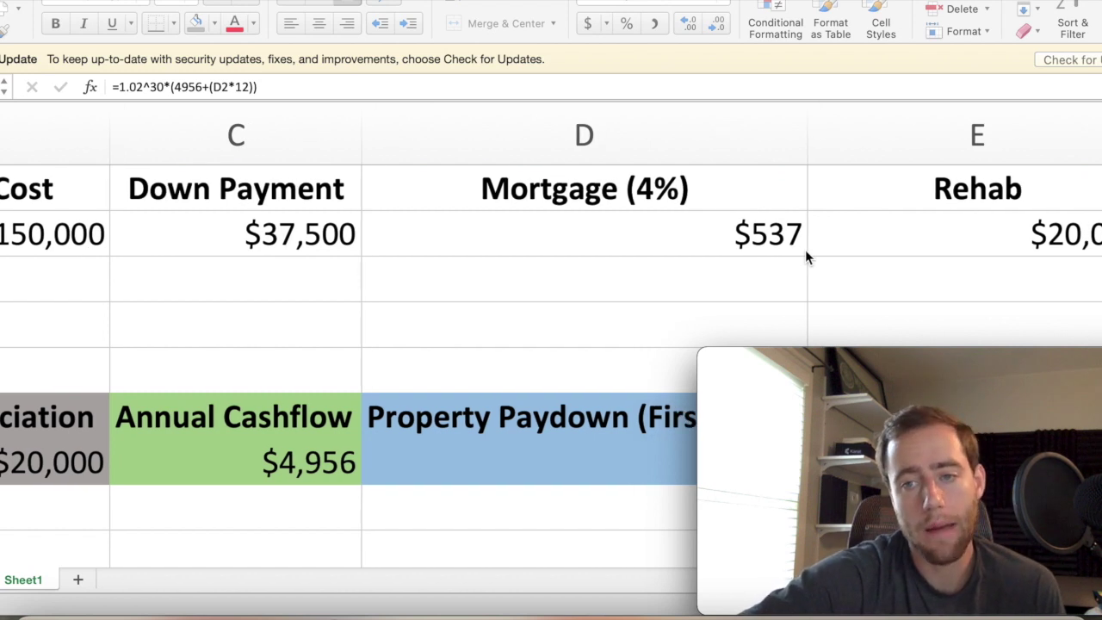
Review the Rehab cost and New Value figures, comparing them with the down payment and mortgage
scroll(805, 255, "right", 1)
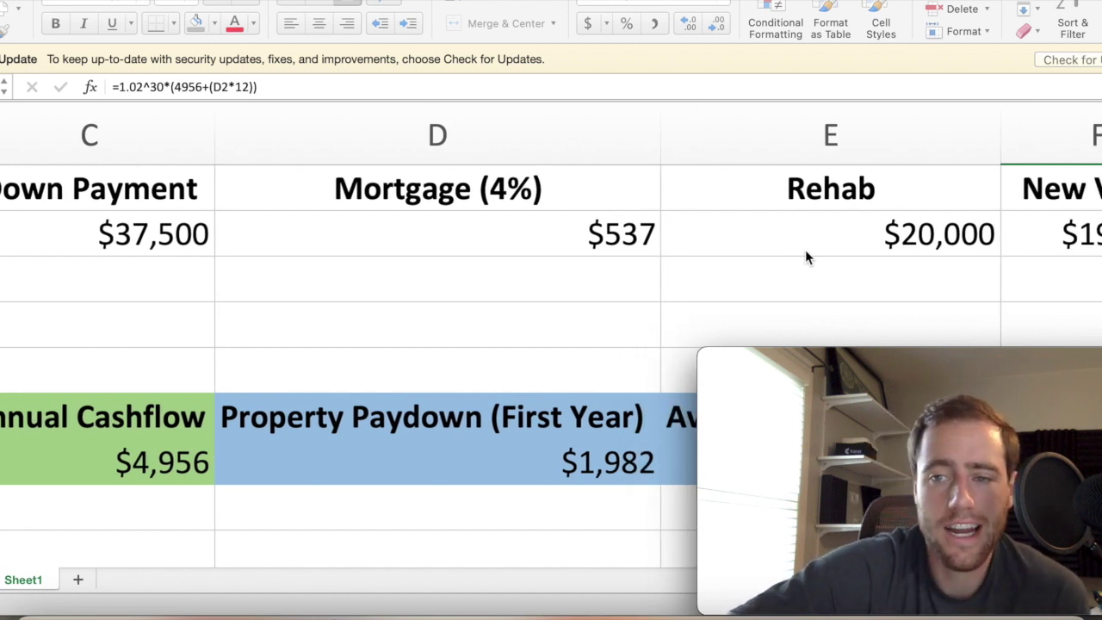
scroll(804, 250, "right", 2)
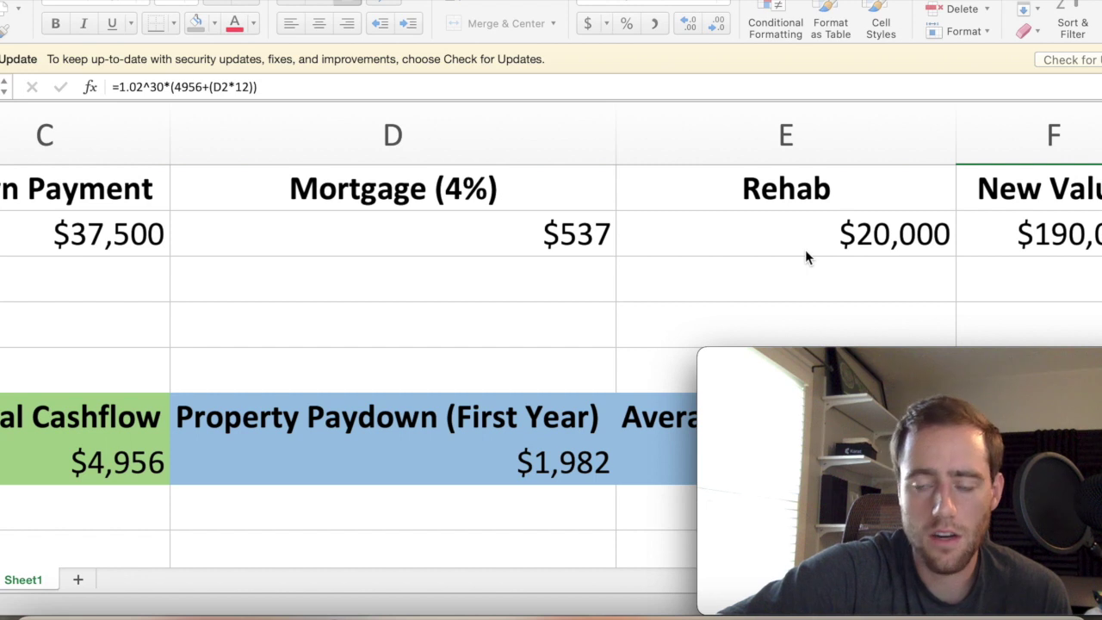
scroll(805, 250, "right", 1)
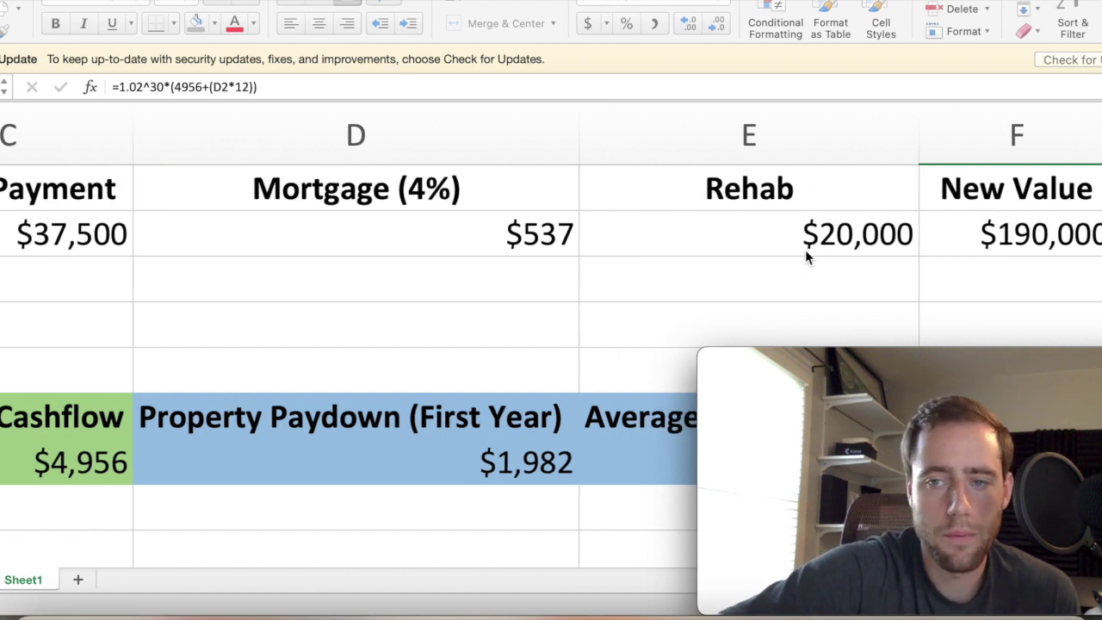
scroll(805, 250, "right", 3)
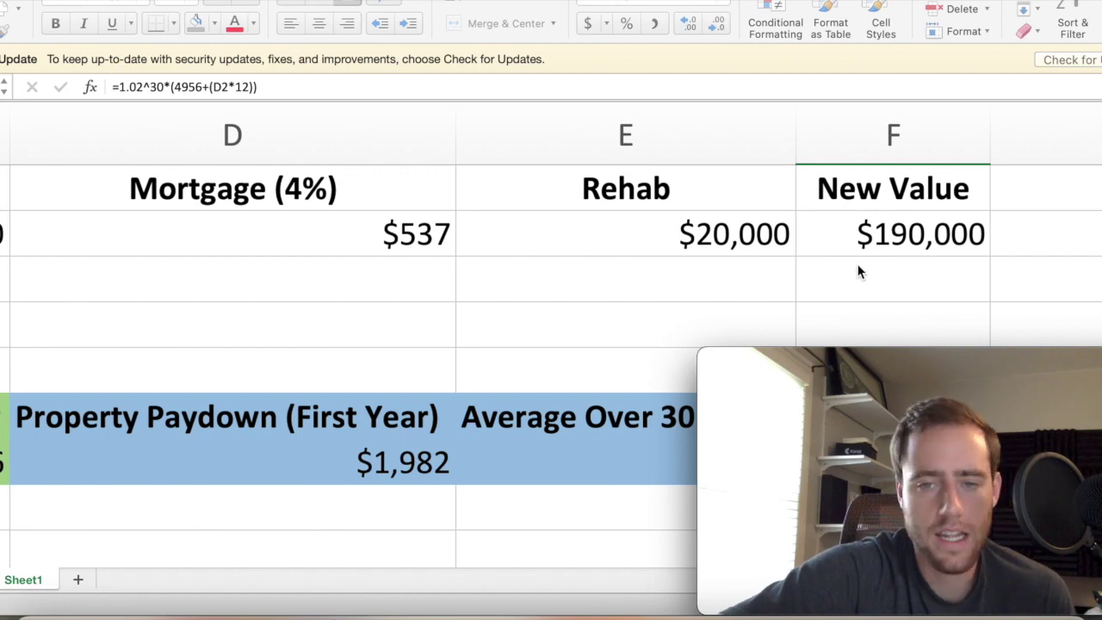
scroll(836, 298, "left", 1)
scroll(835, 295, "left", 3)
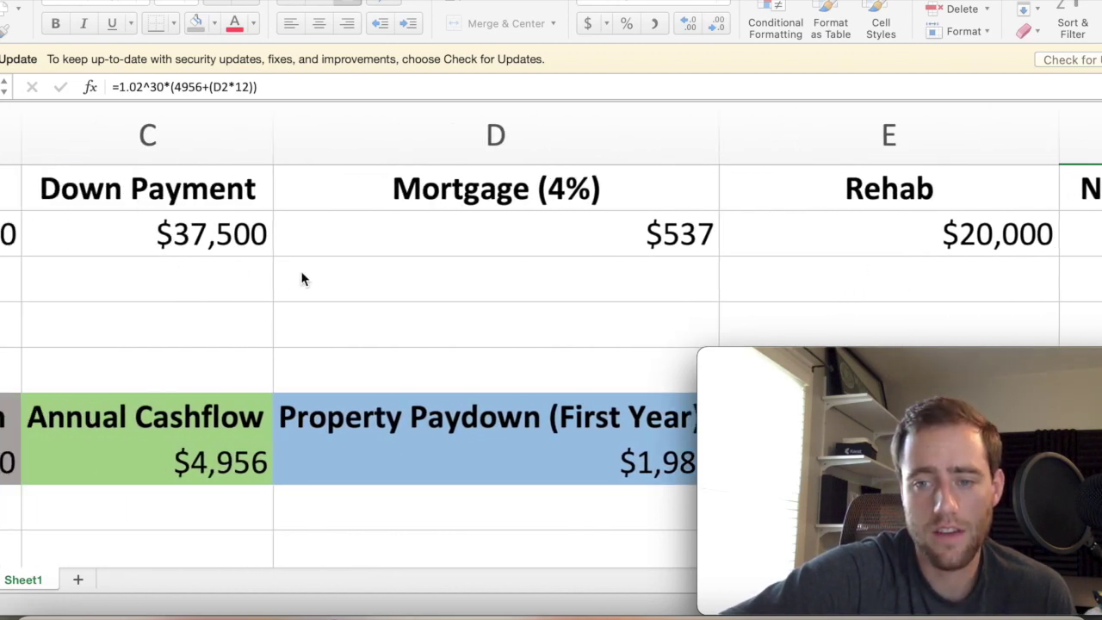
scroll(302, 278, "right", 3)
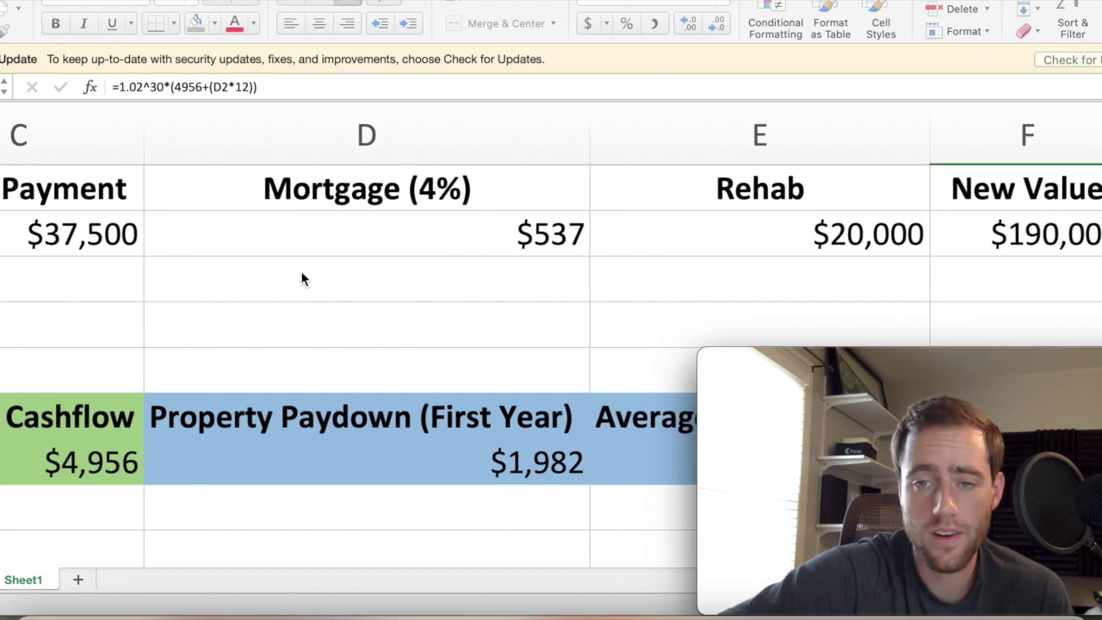
scroll(302, 279, "right", 1)
scroll(302, 278, "right", 5)
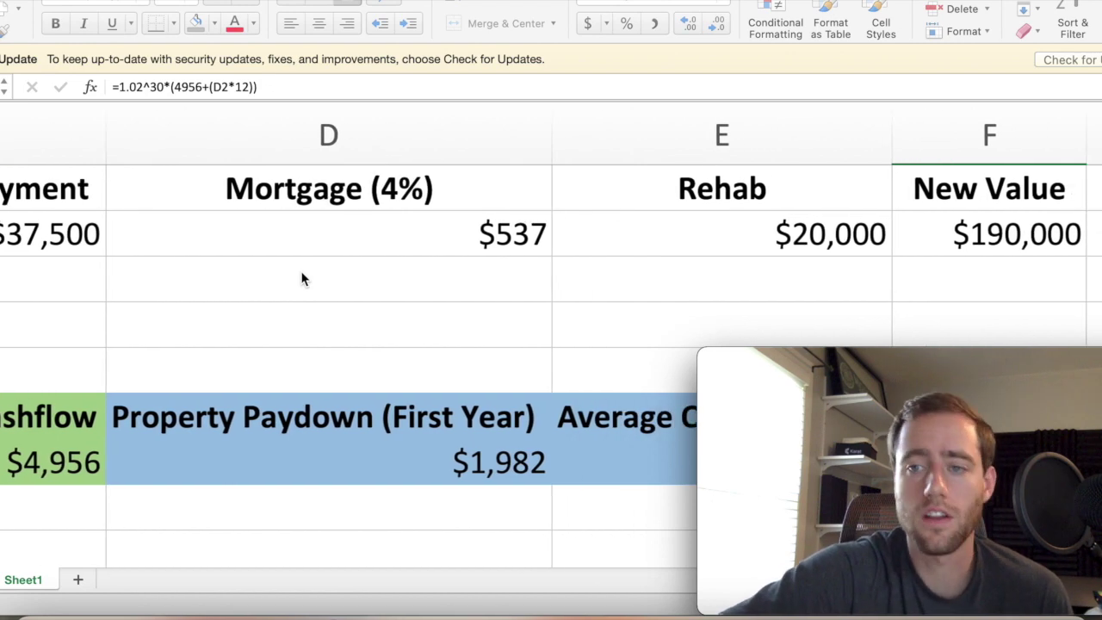
scroll(302, 278, "right", 3)
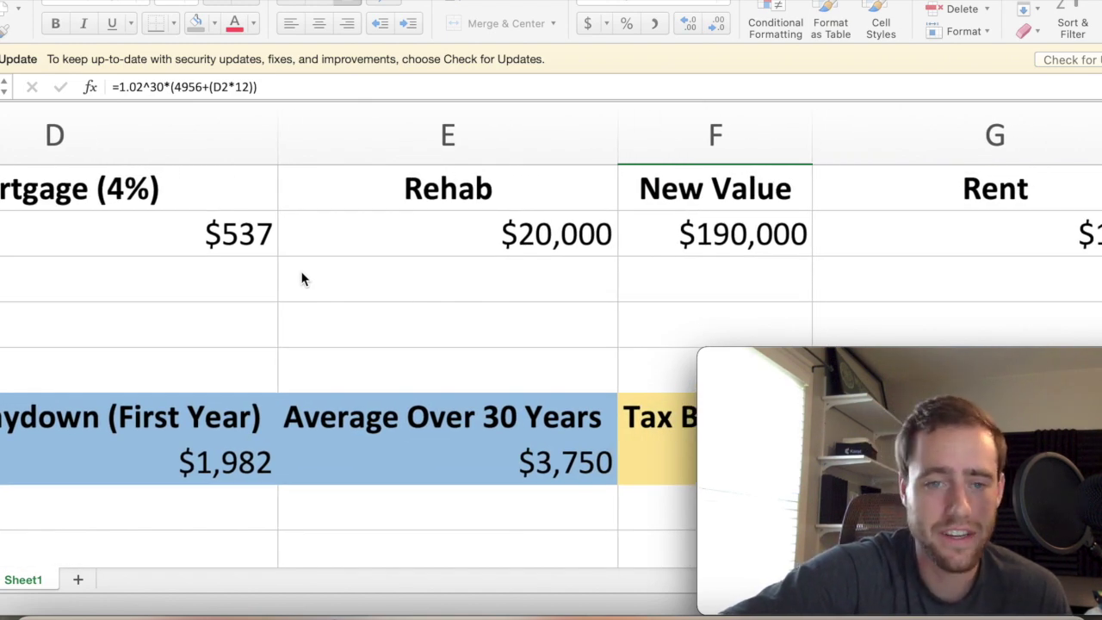
Examine the Rent figure in column G in relation to the property's New Value
scroll(301, 278, "right", 1)
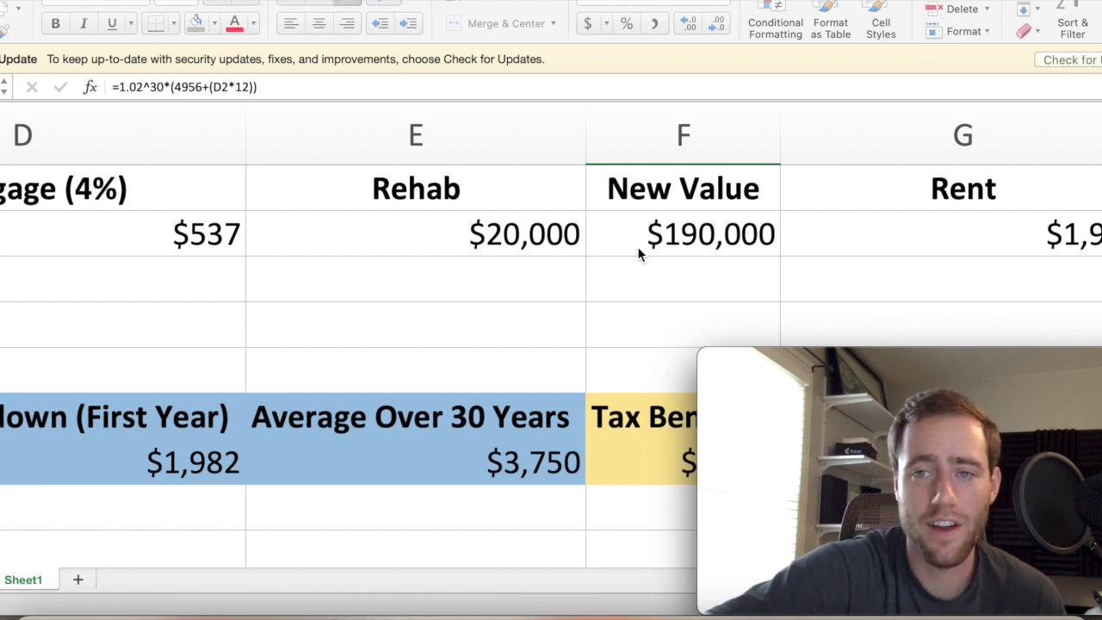
scroll(766, 267, "right", 2)
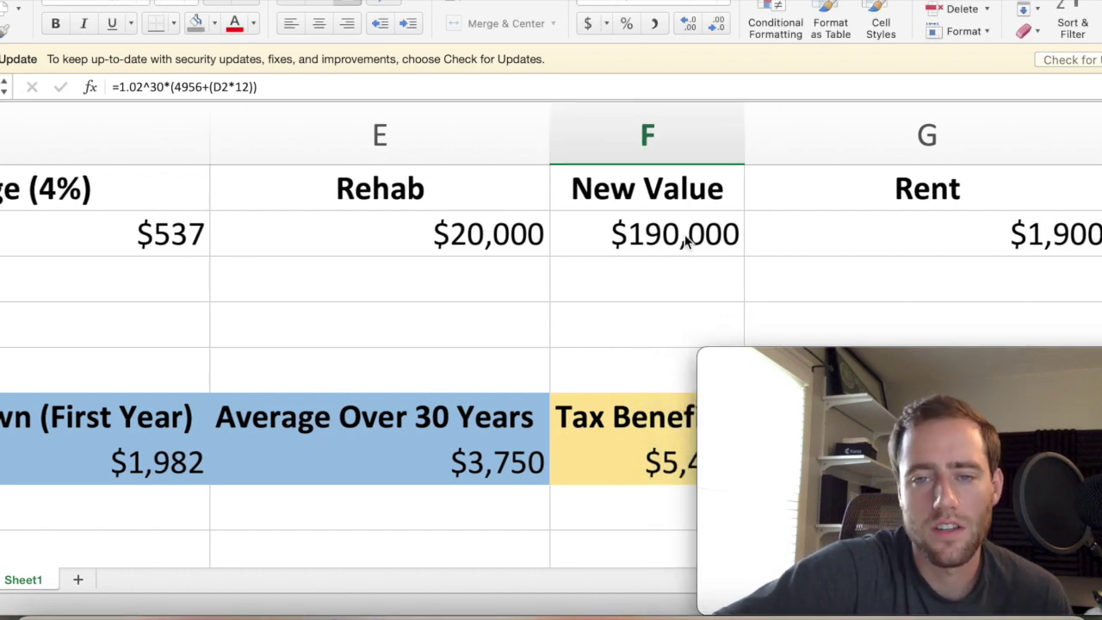
scroll(689, 241, "right", 3)
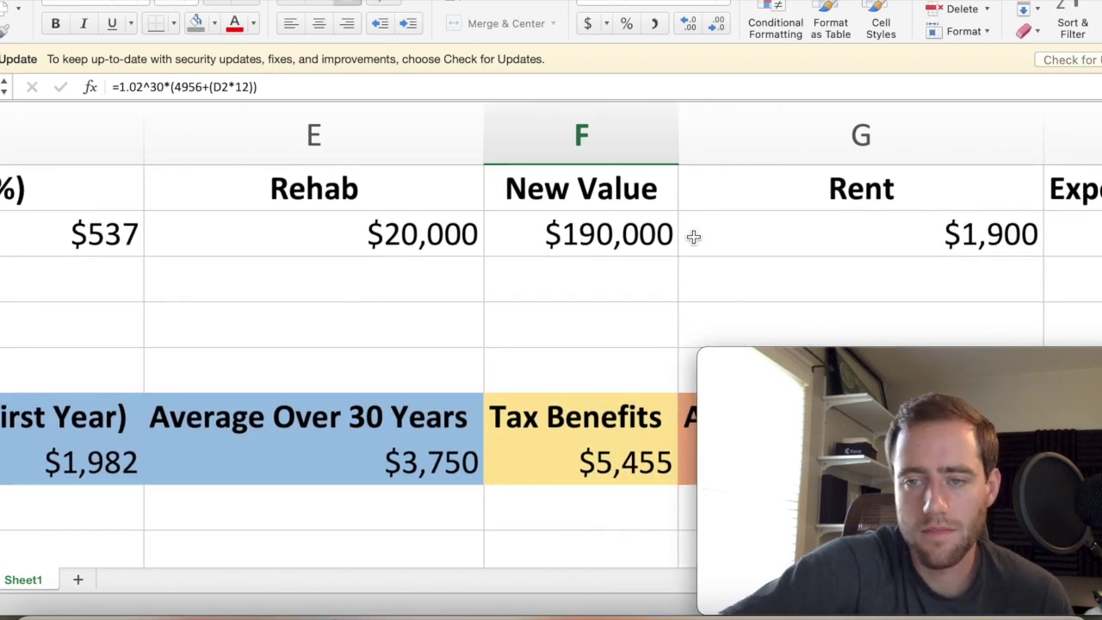
scroll(694, 236, "right", 8)
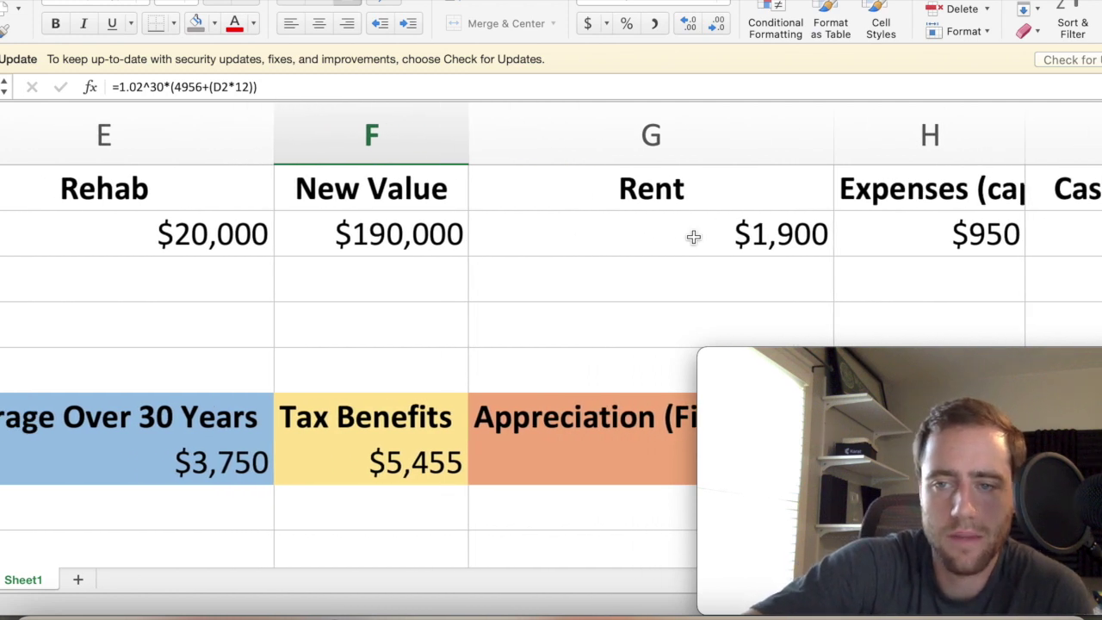
scroll(693, 237, "left", 1)
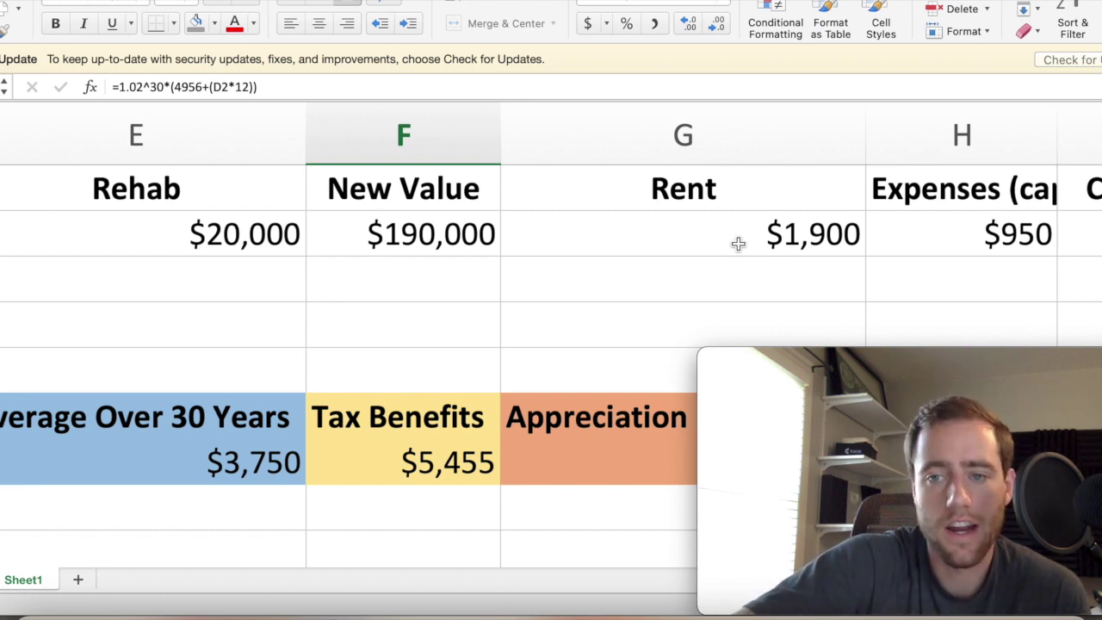
scroll(736, 242, "right", 1)
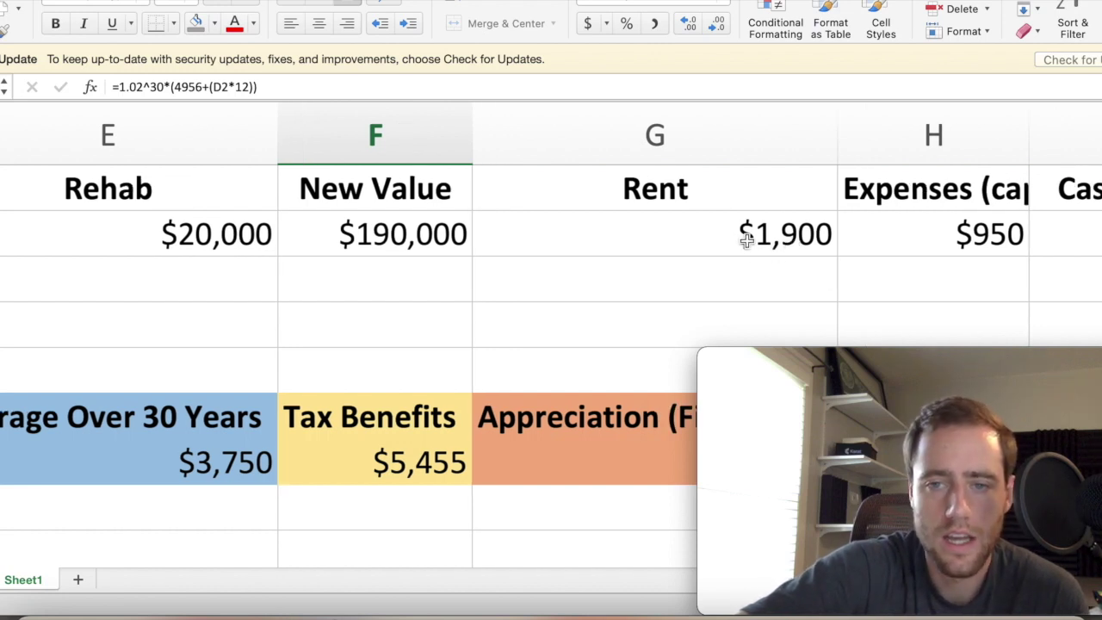
mouse_move(831, 368)
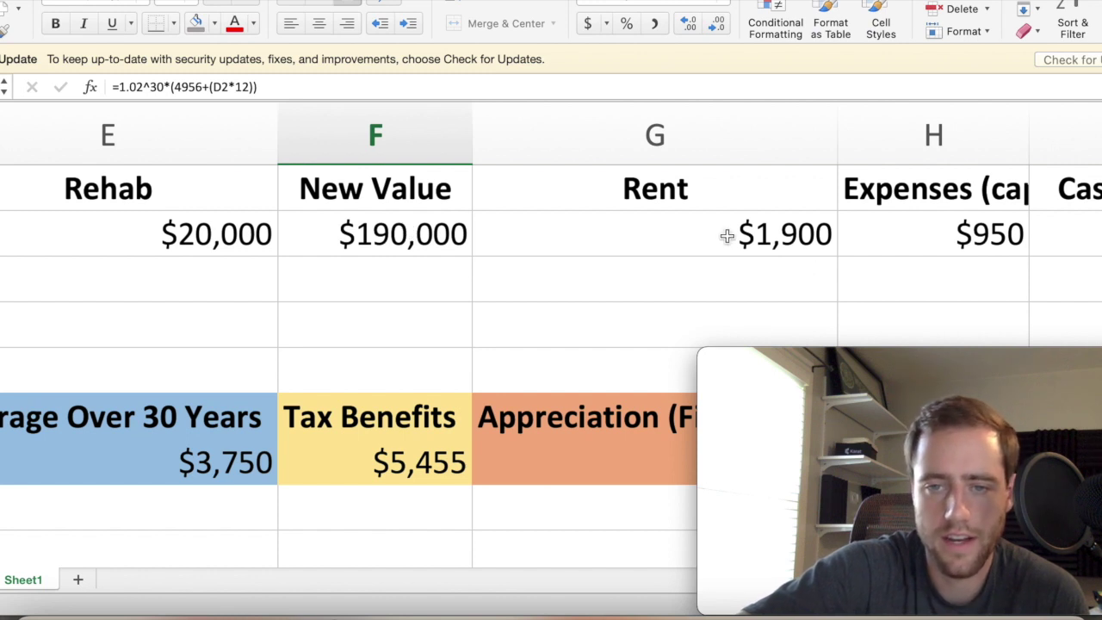
scroll(870, 285, "right", 3)
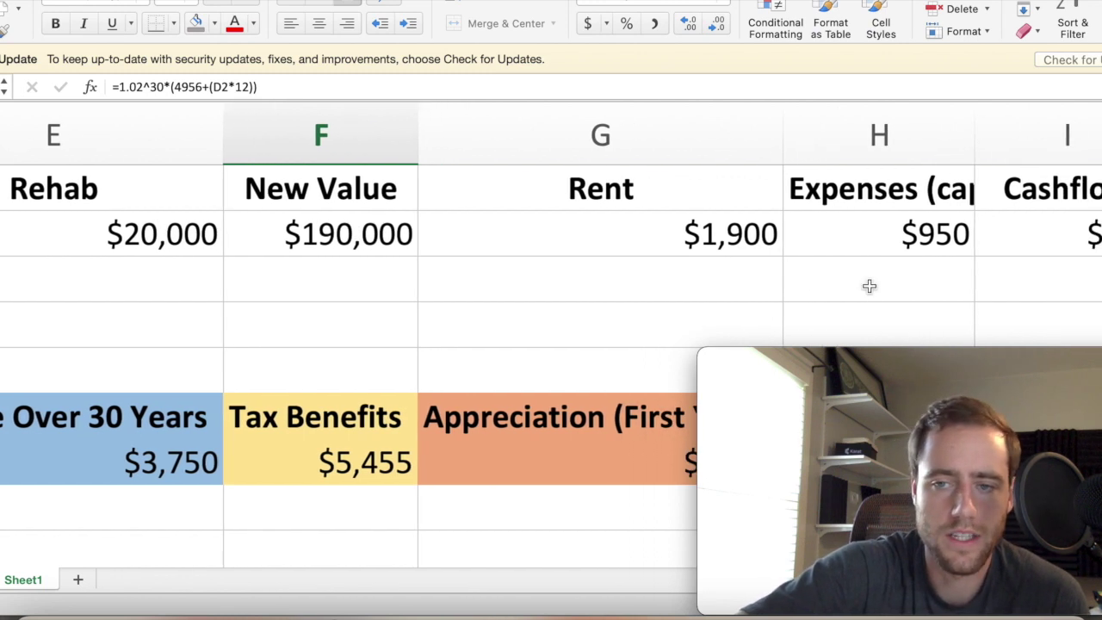
Inspect the Expenses formula in H2 and its full heading in H1, and compare them with the mortgage, rent and cashflow
left_click(905, 246)
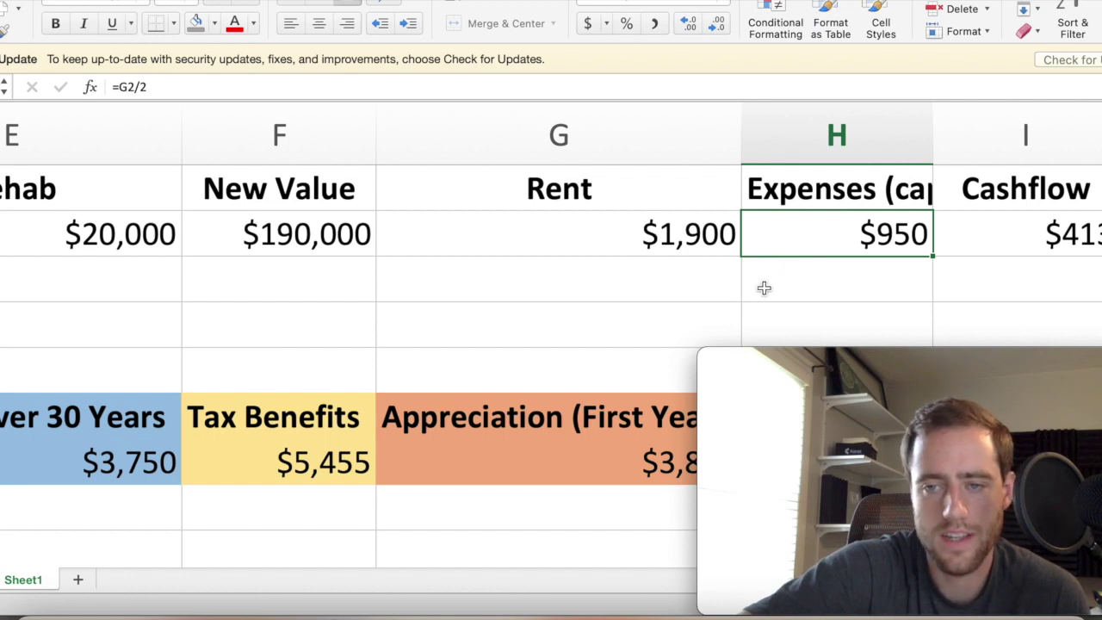
left_click(816, 202)
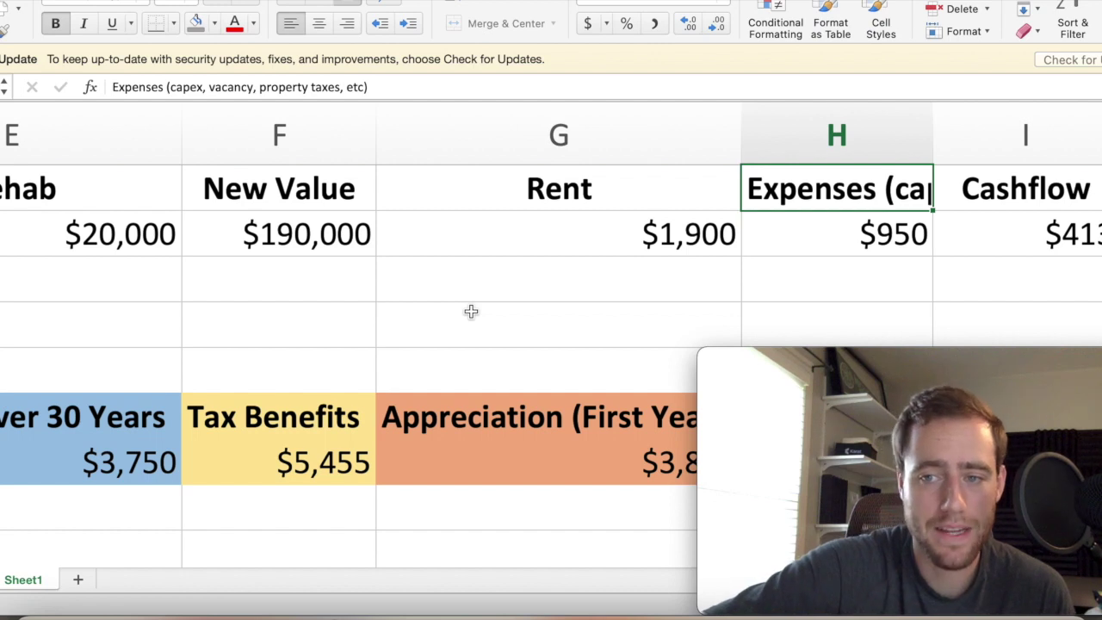
scroll(471, 311, "left", 2)
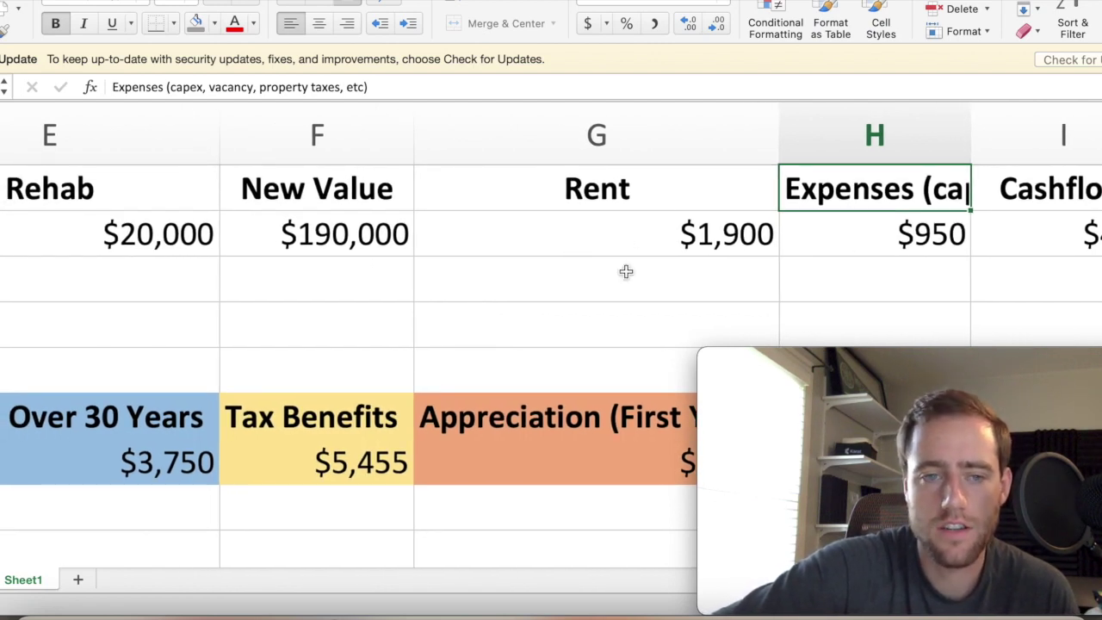
scroll(351, 276, "left", 5)
scroll(345, 271, "left", 12)
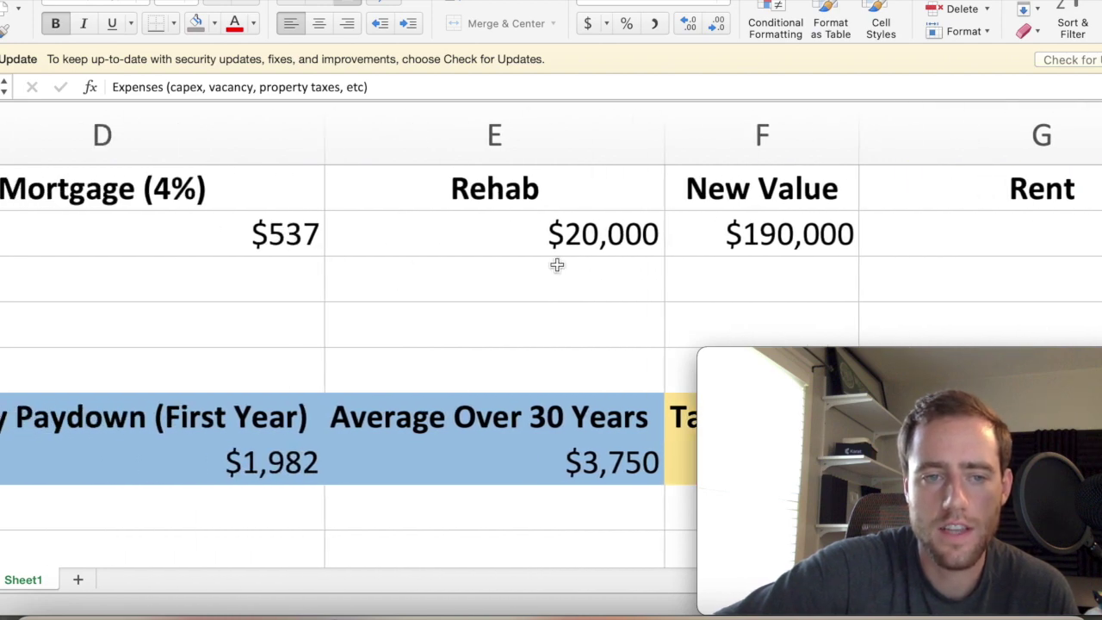
scroll(559, 264, "right", 10)
scroll(557, 265, "right", 13)
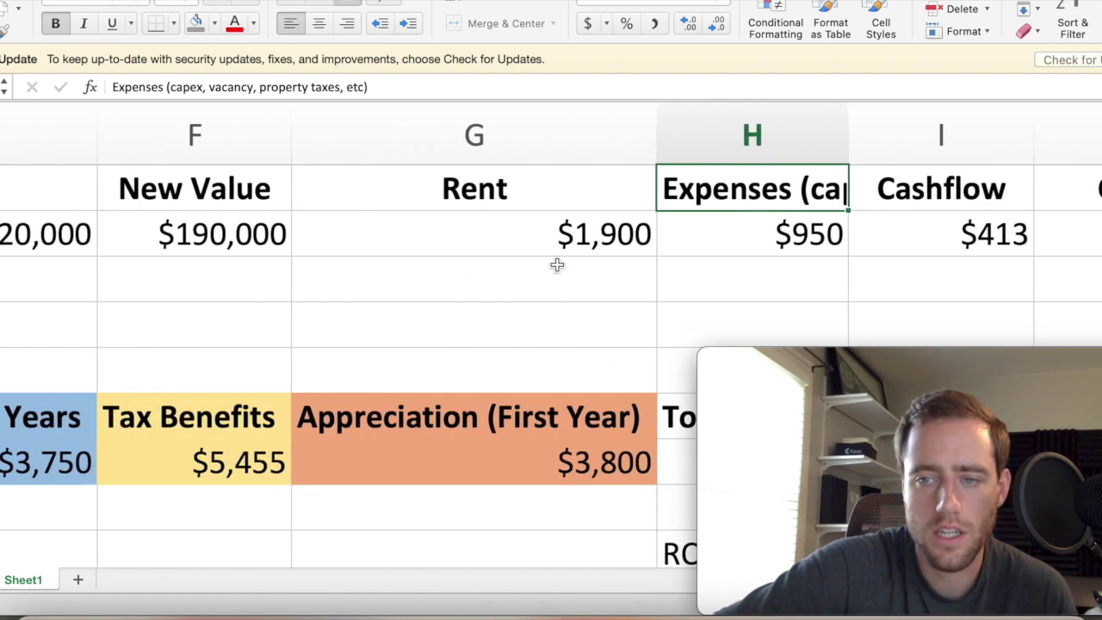
Inspect the Cashflow formula in I2 and view it alongside the Rent, Expenses and COC columns
left_click(896, 237)
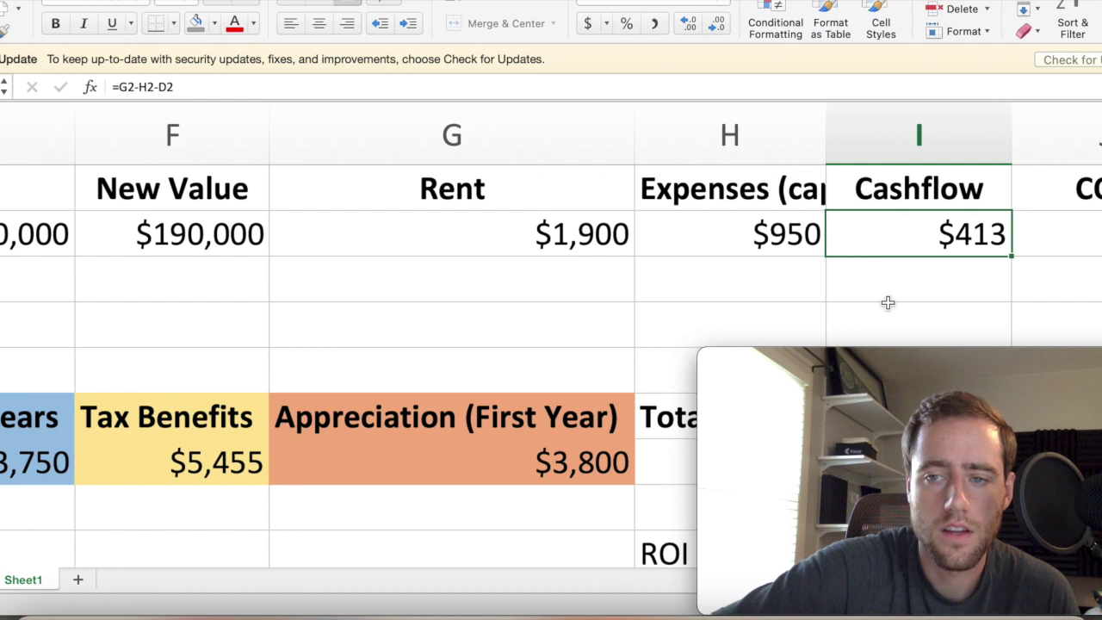
scroll(888, 303, "right", 1)
scroll(887, 302, "right", 2)
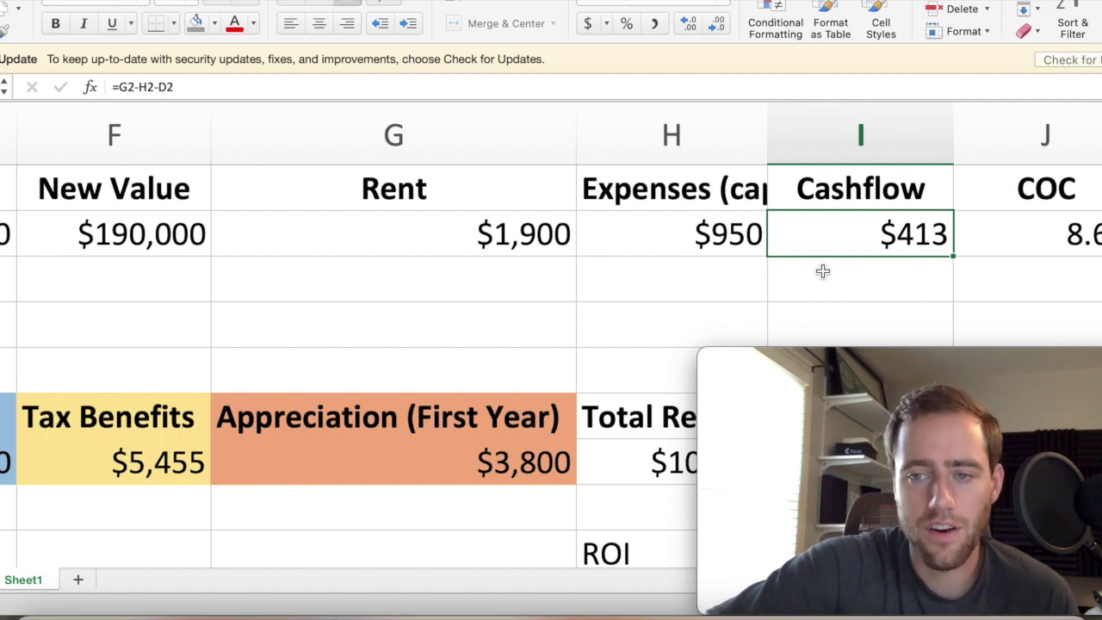
Review the Forced Appreciation and Annual Cashflow figures in row 7 against the Property Cost and Down Payment
scroll(822, 271, "left", 10)
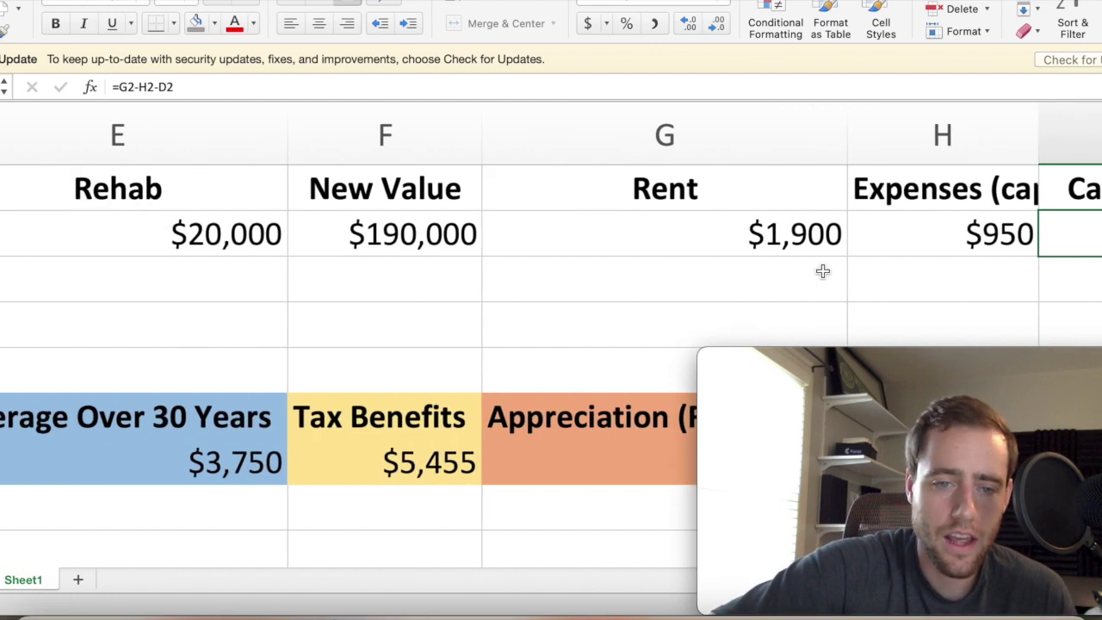
scroll(822, 271, "left", 8)
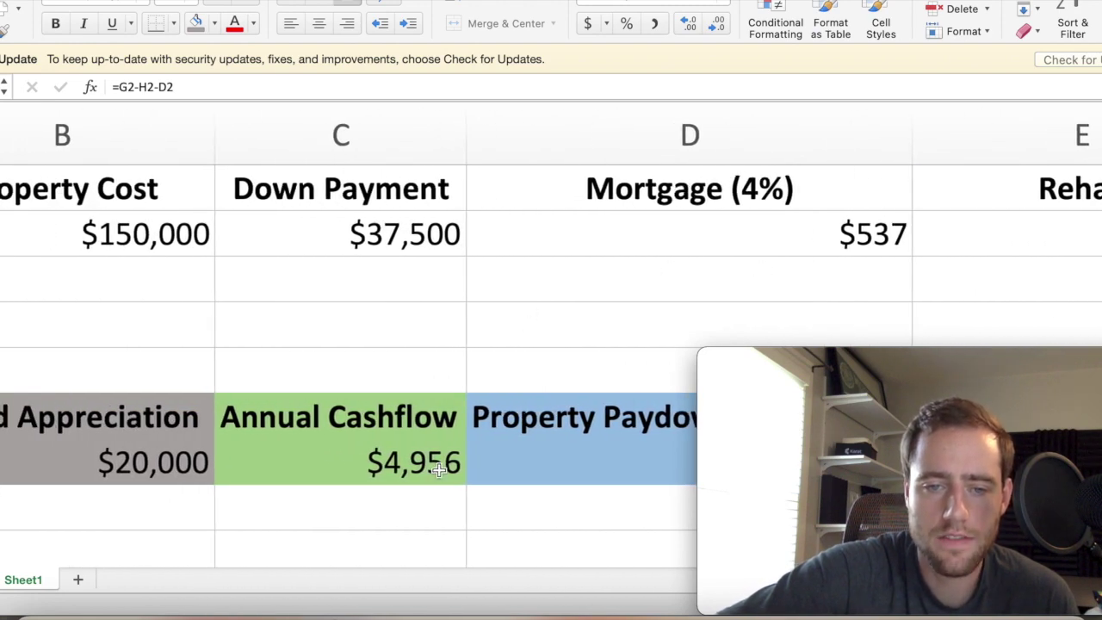
scroll(439, 469, "left", 1)
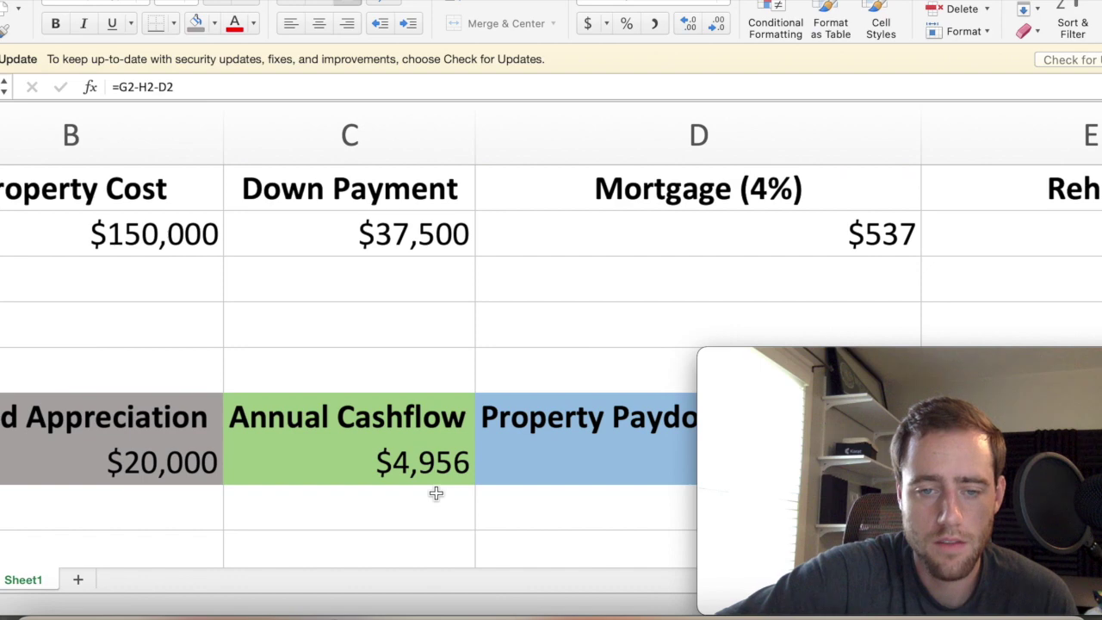
scroll(435, 493, "left", 5)
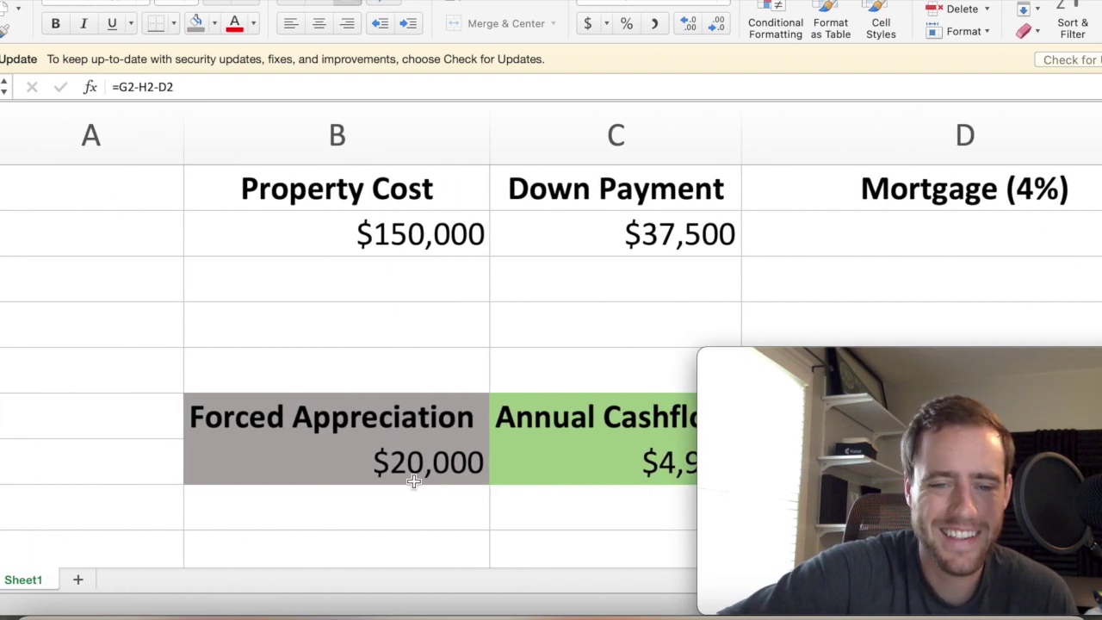
scroll(572, 422, "right", 5)
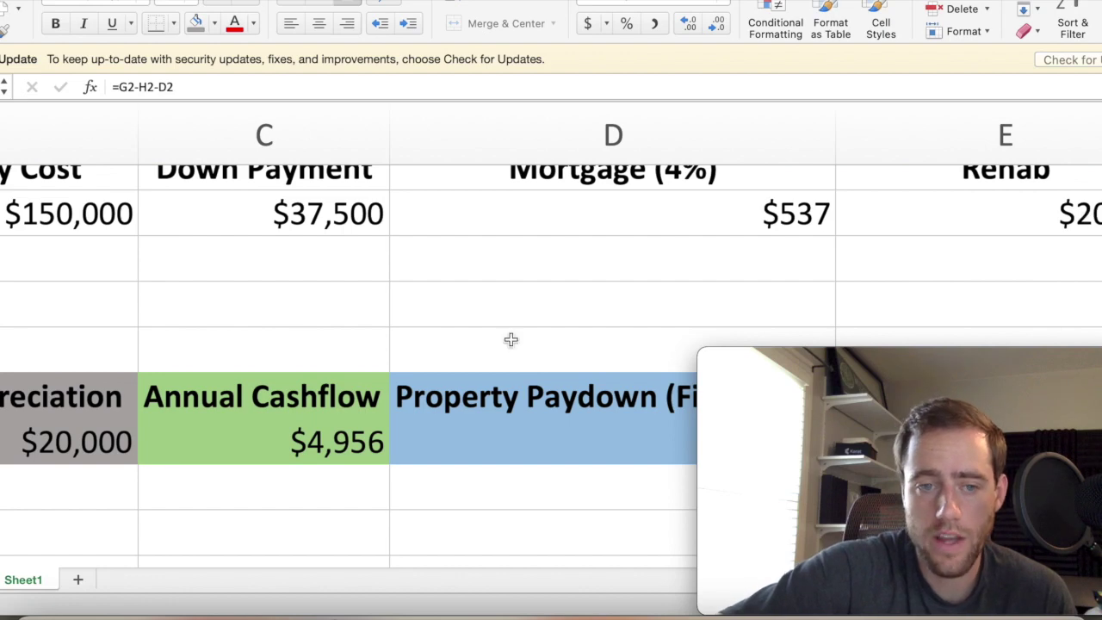
scroll(442, 359, "left", 2)
scroll(441, 359, "up", 1)
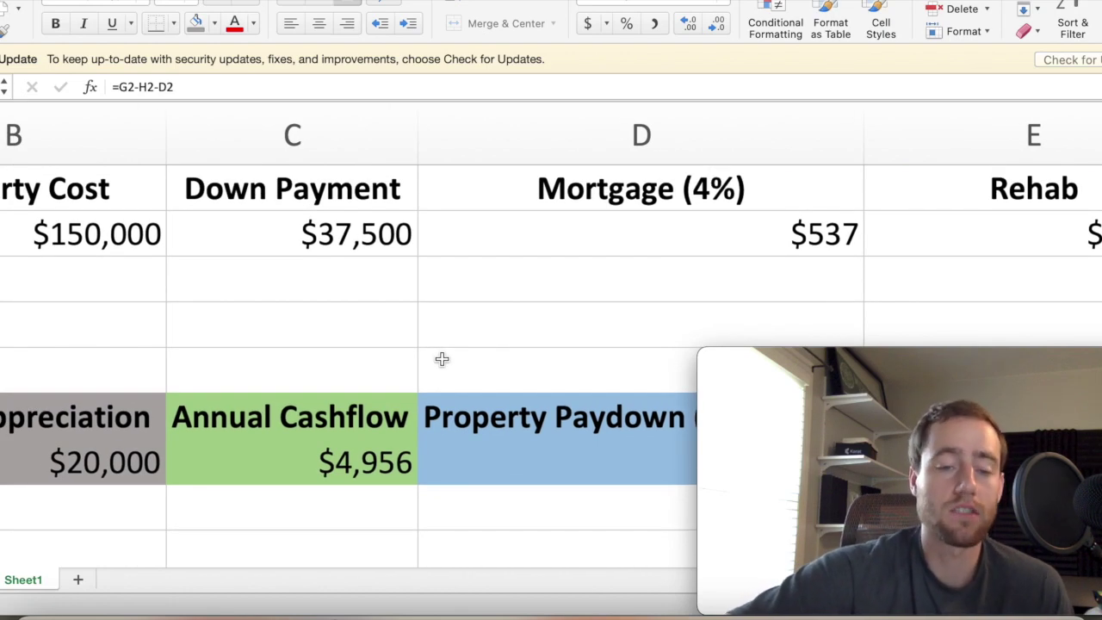
scroll(441, 359, "left", 3)
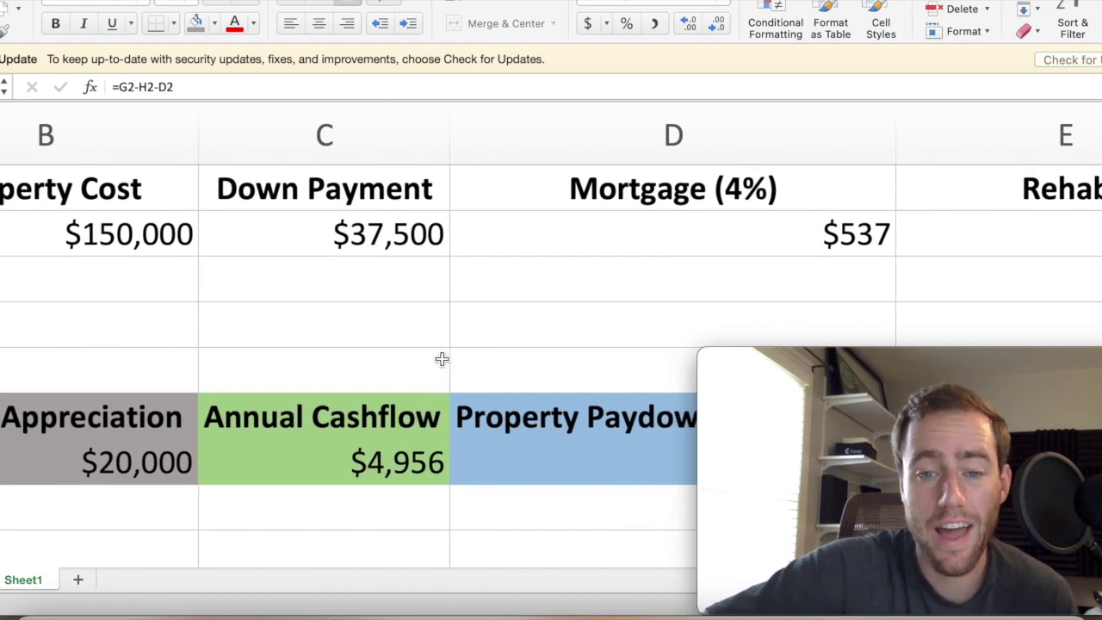
Examine the Property Paydown (First Year) figure and inspect the Average Over 30 Years formula in E7
scroll(441, 359, "right", 8)
scroll(441, 359, "down", 1)
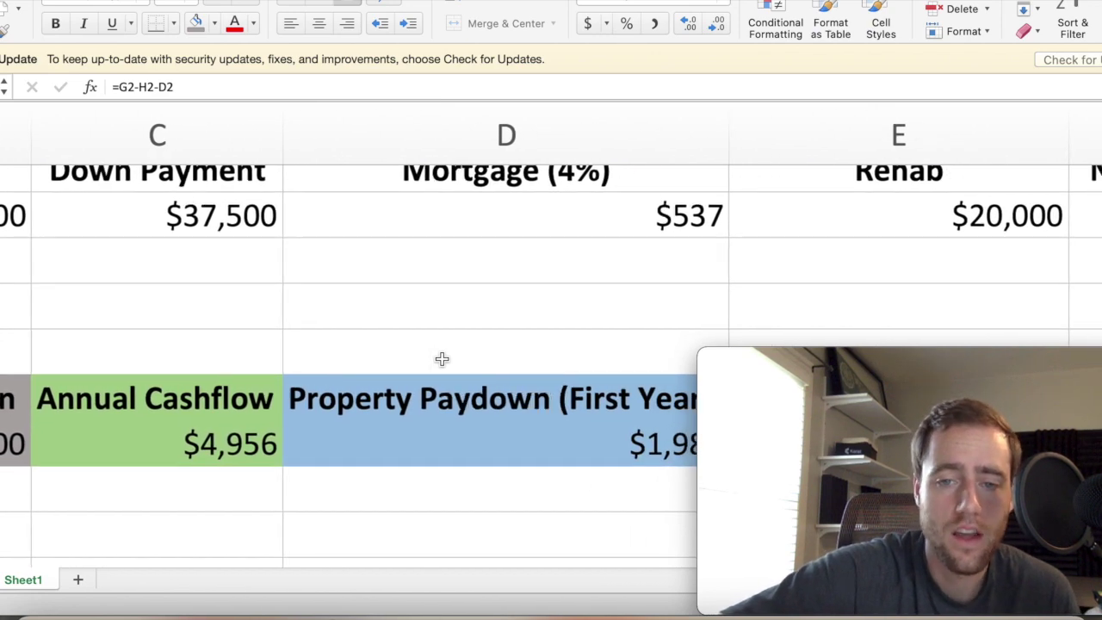
scroll(442, 359, "right", 2)
scroll(441, 359, "down", 1)
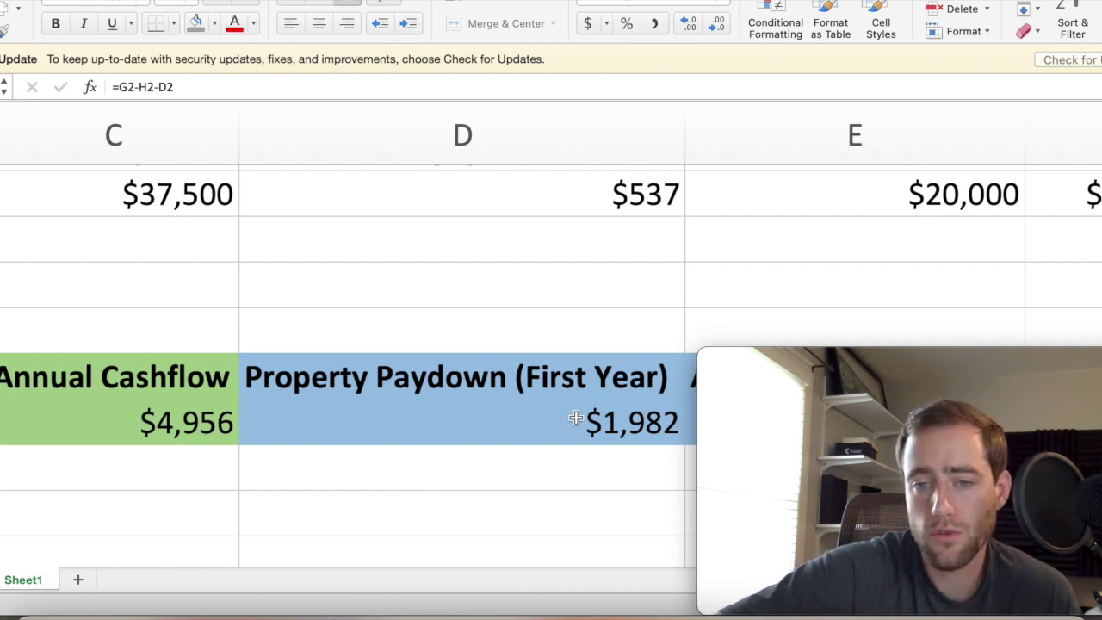
scroll(563, 457, "right", 4)
scroll(563, 457, "down", 1)
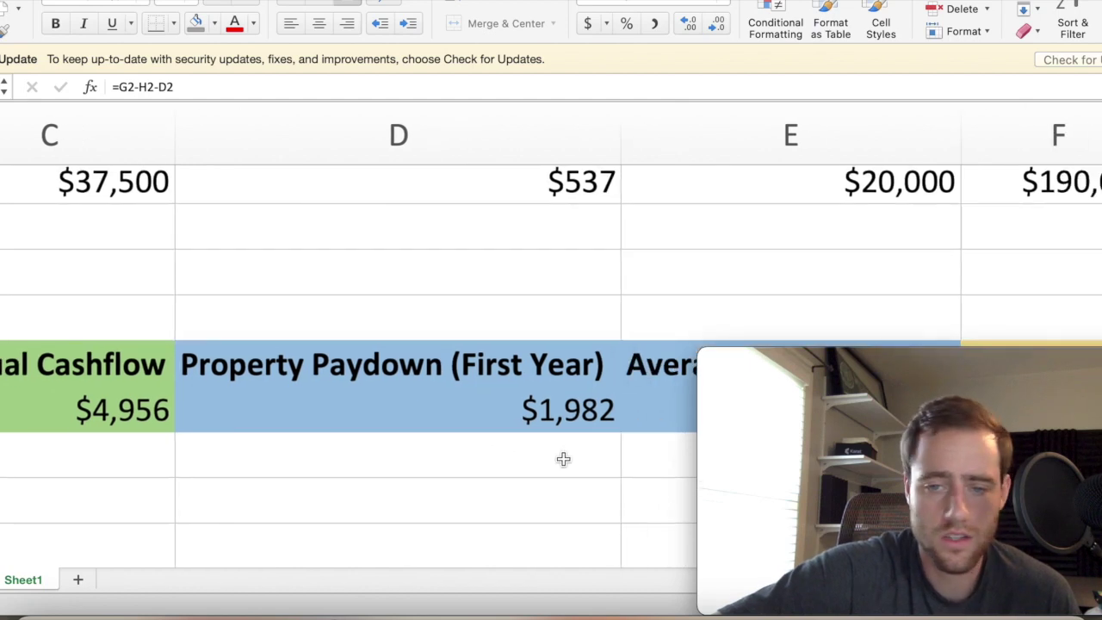
scroll(563, 459, "right", 4)
scroll(563, 458, "down", 1)
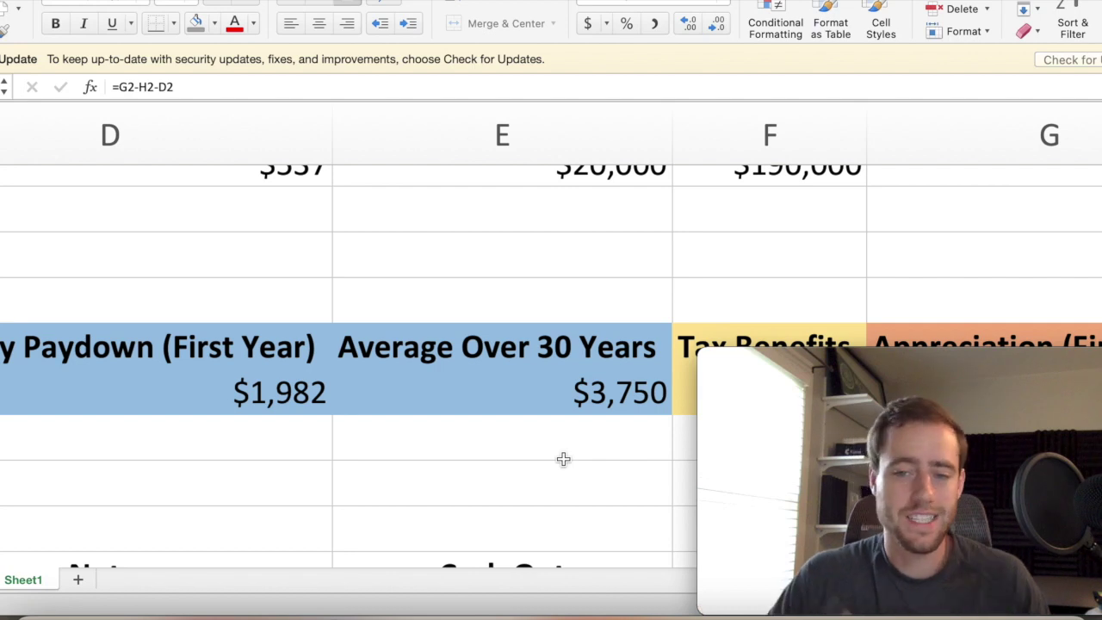
left_click(608, 403)
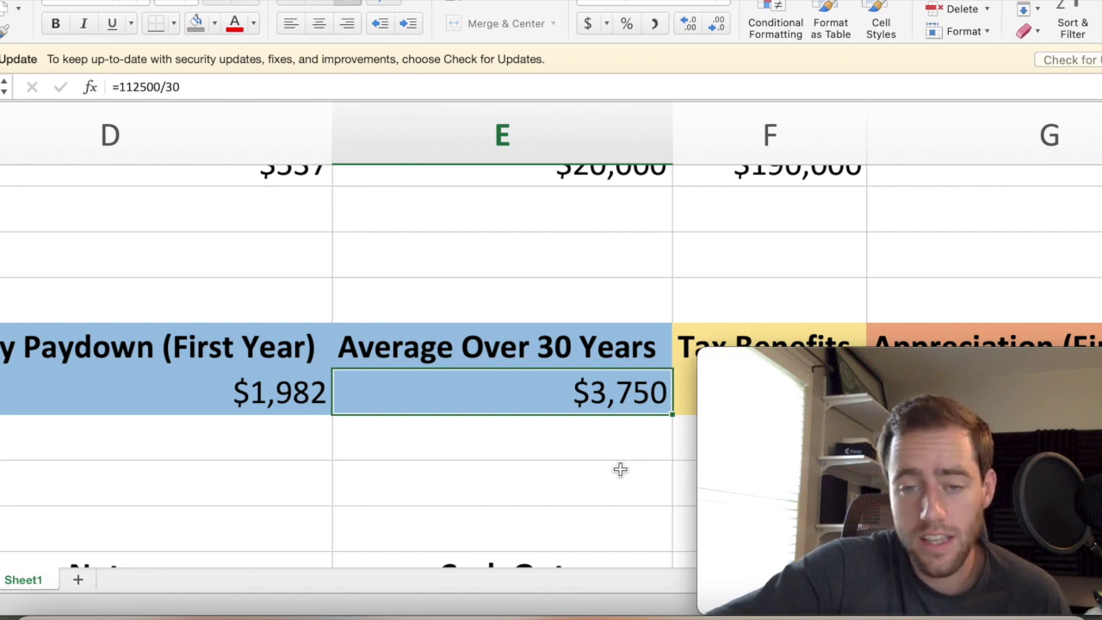
Inspect the Tax Benefits formula in F7 and compare it with the neighbouring paydown and appreciation figures
scroll(620, 469, "right", 3)
scroll(620, 469, "down", 2)
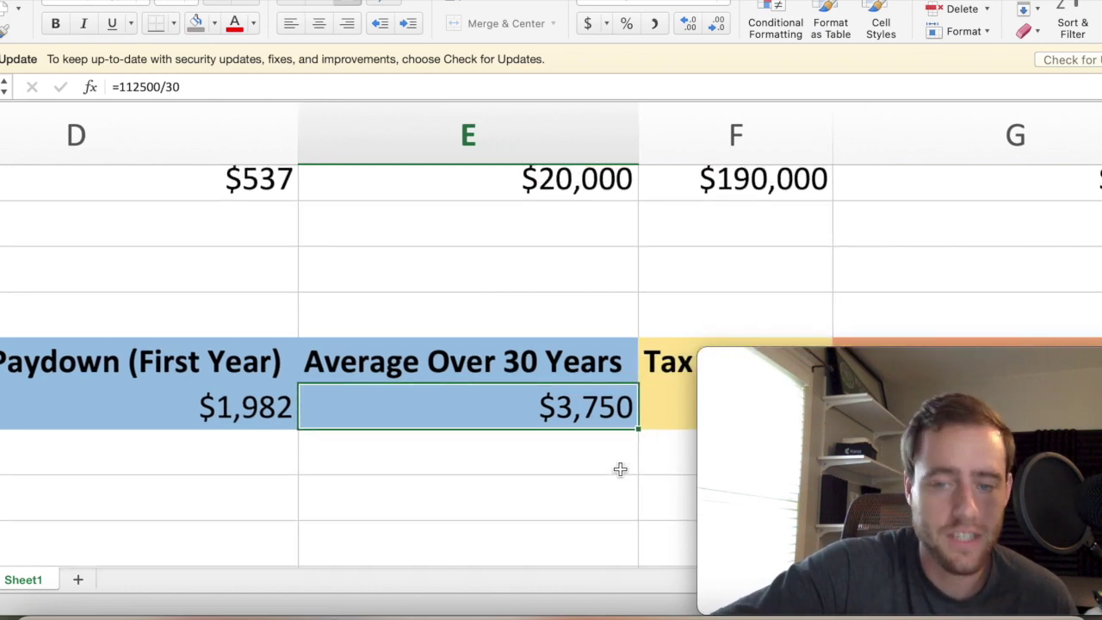
scroll(620, 469, "right", 1)
scroll(620, 469, "down", 1)
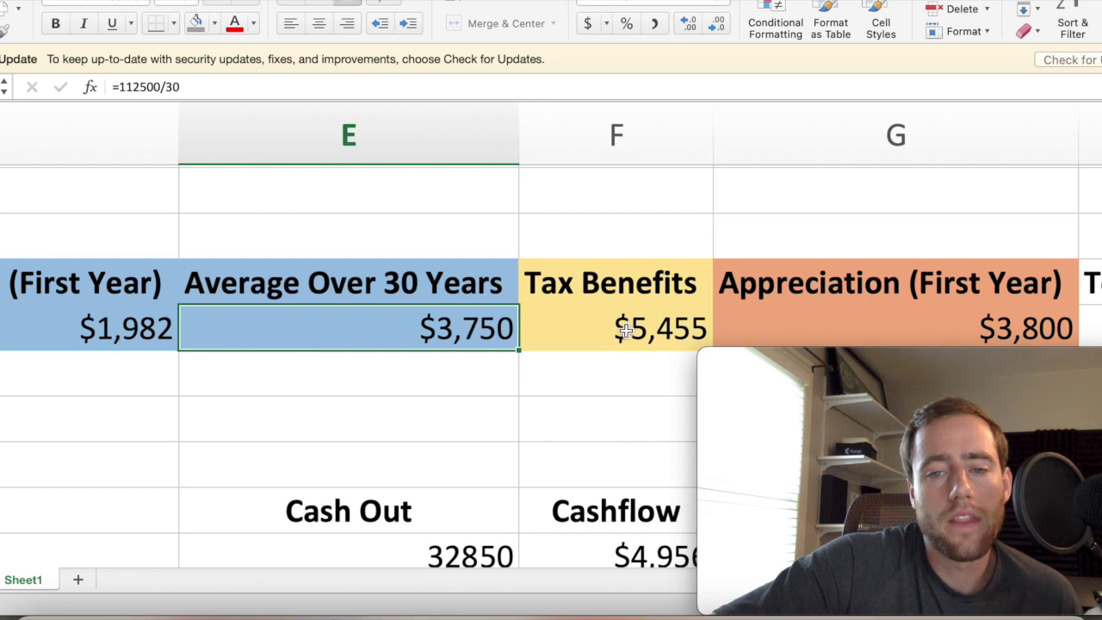
left_click(595, 336)
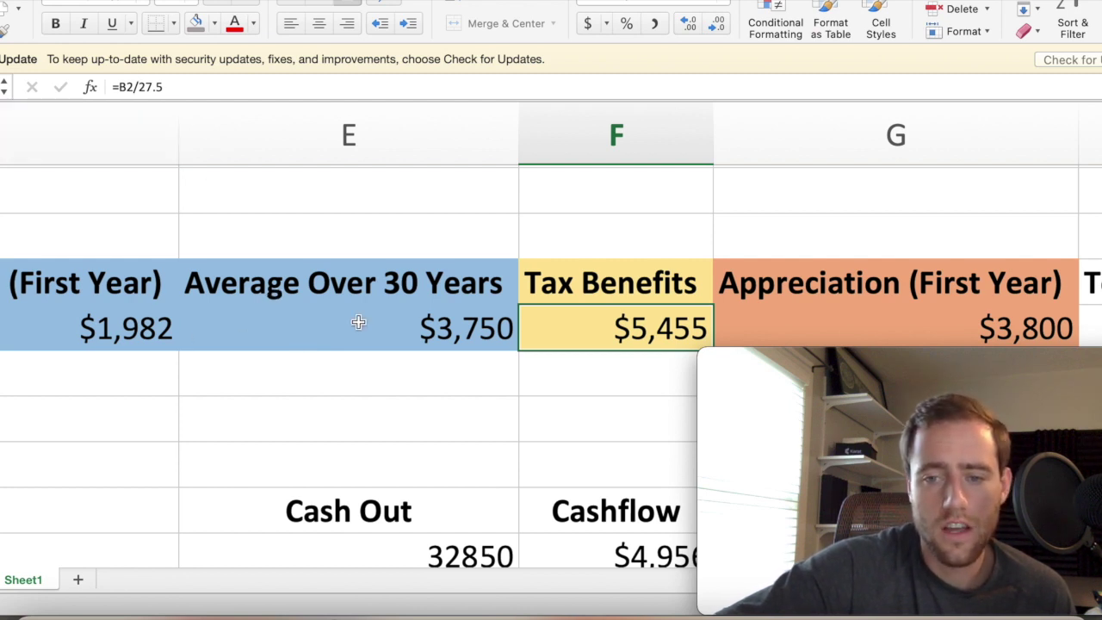
scroll(458, 426, "down", 1)
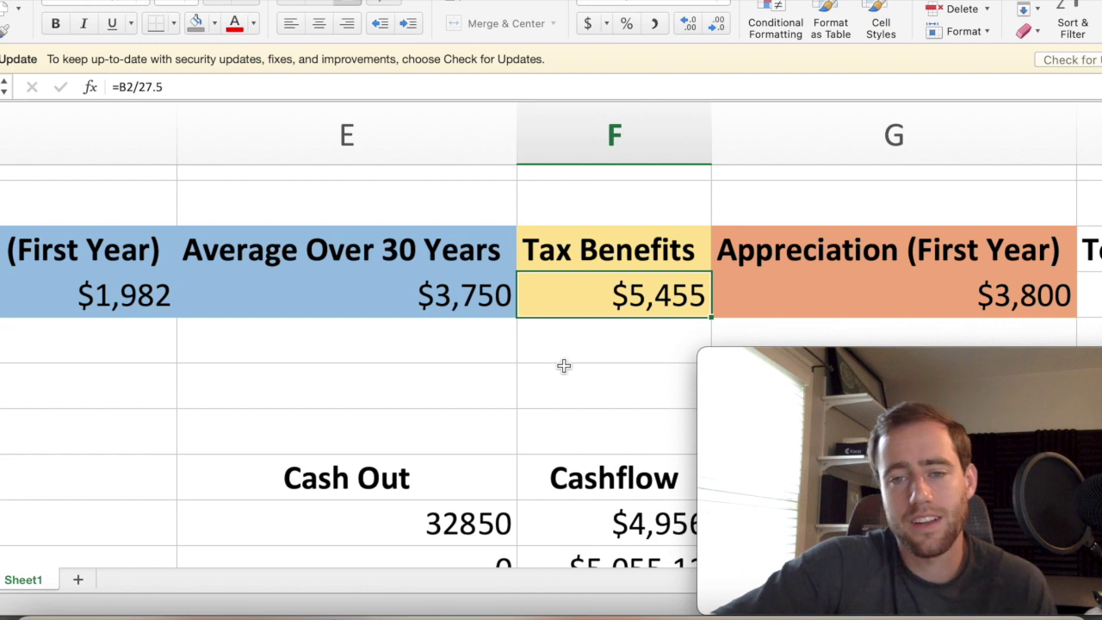
scroll(598, 388, "right", 1)
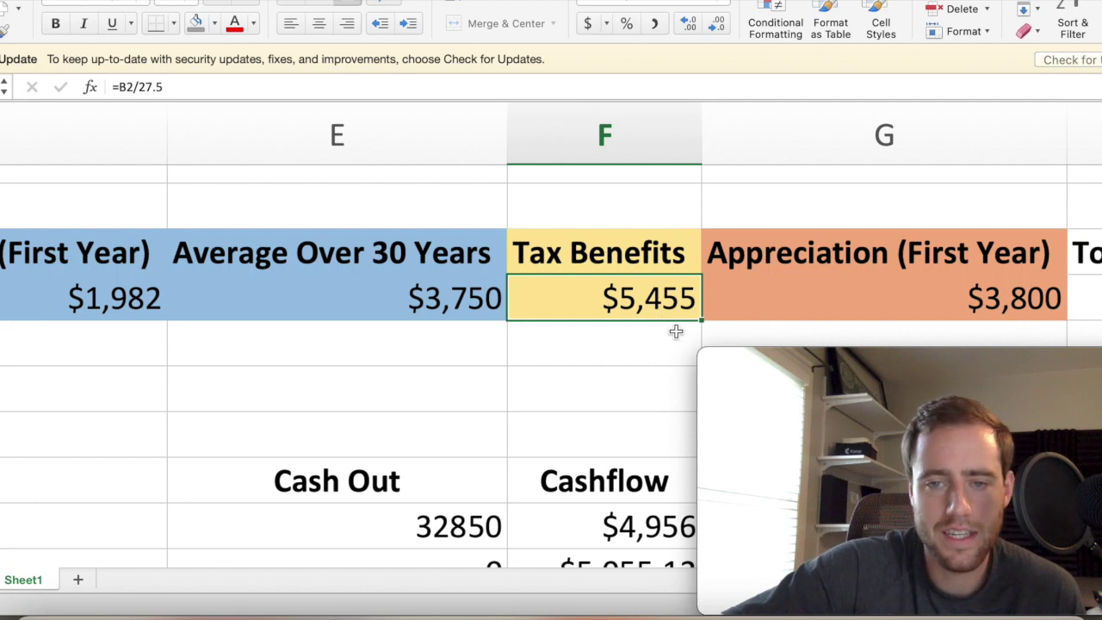
scroll(676, 331, "right", 2)
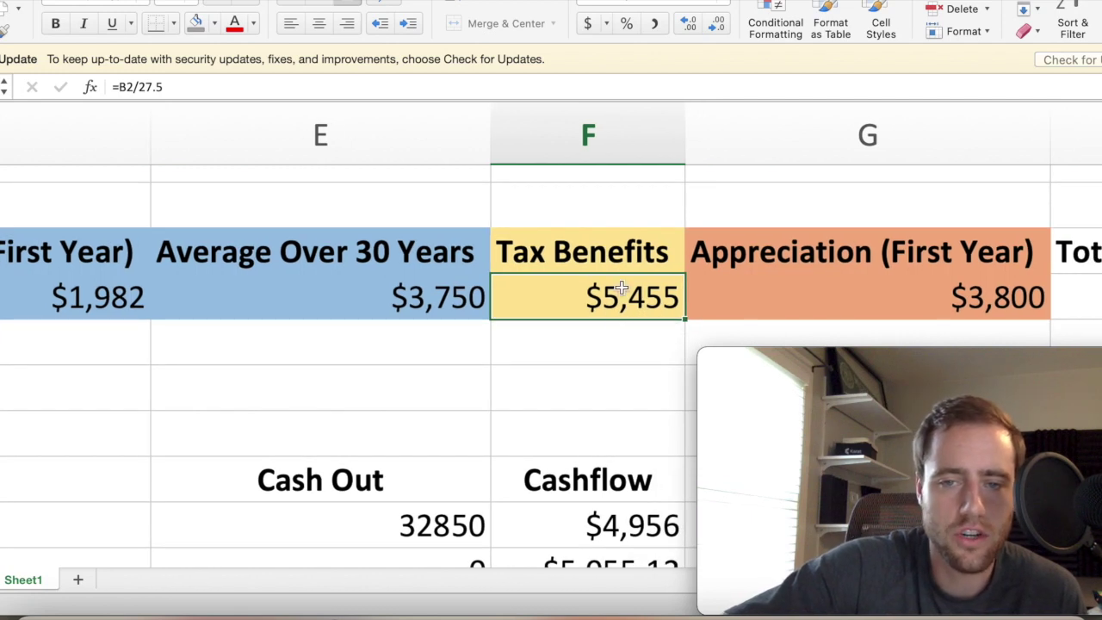
Inspect the Appreciation (First Year) formula in G7
scroll(642, 339, "down", 1)
scroll(650, 362, "right", 5)
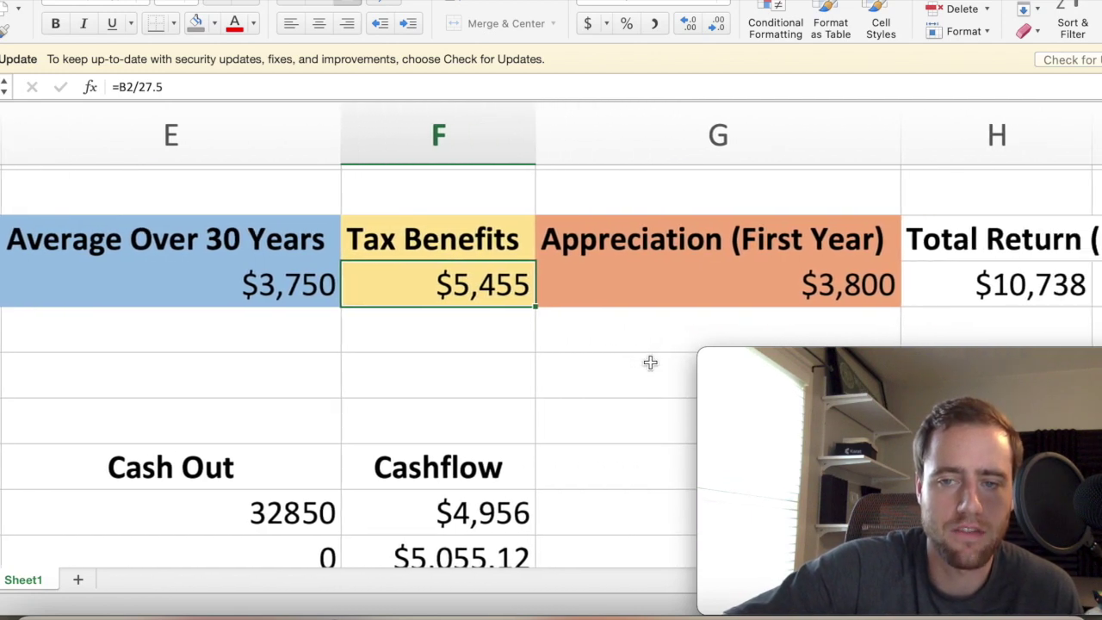
left_click(666, 290)
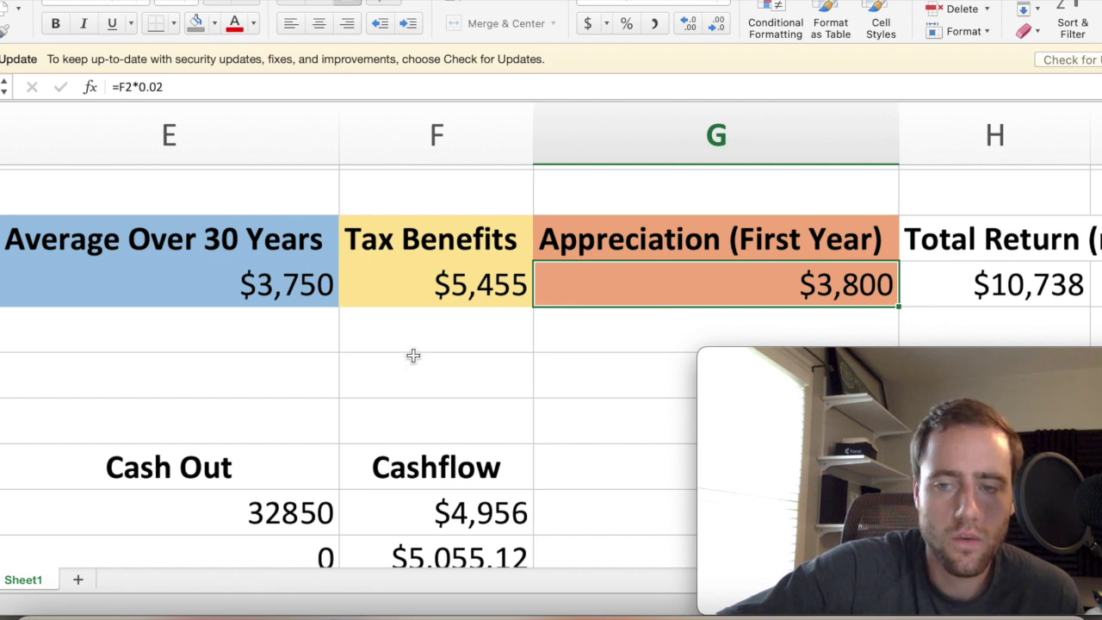
scroll(413, 355, "up", 2)
scroll(413, 356, "right", 3)
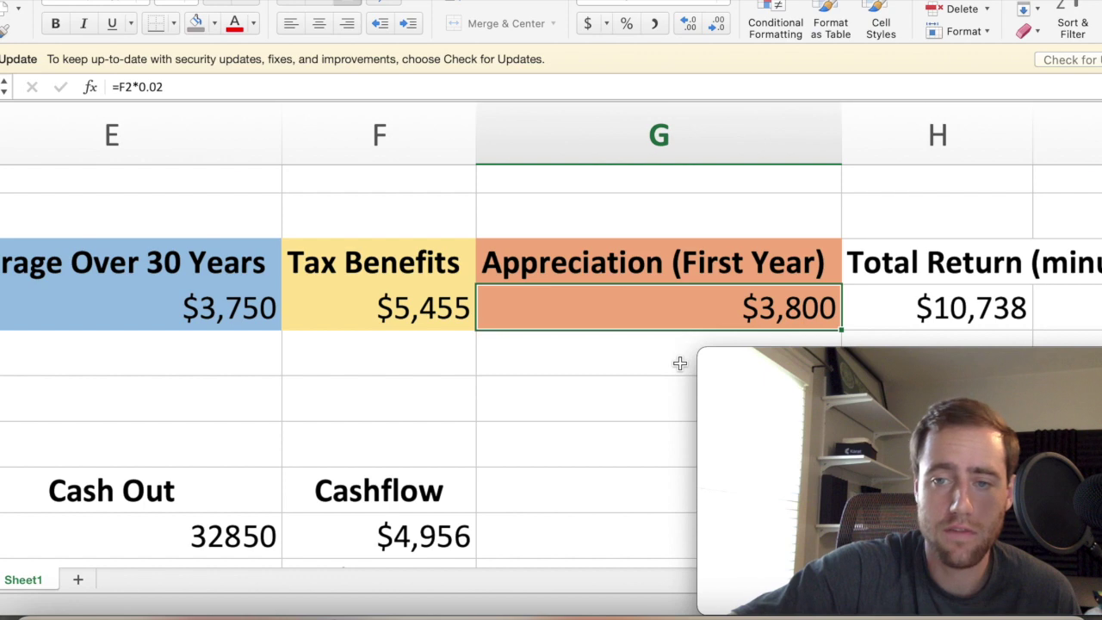
Inspect the Total Return formula in H7 and the ROI formula in H10
scroll(679, 362, "right", 2)
scroll(679, 363, "down", 1)
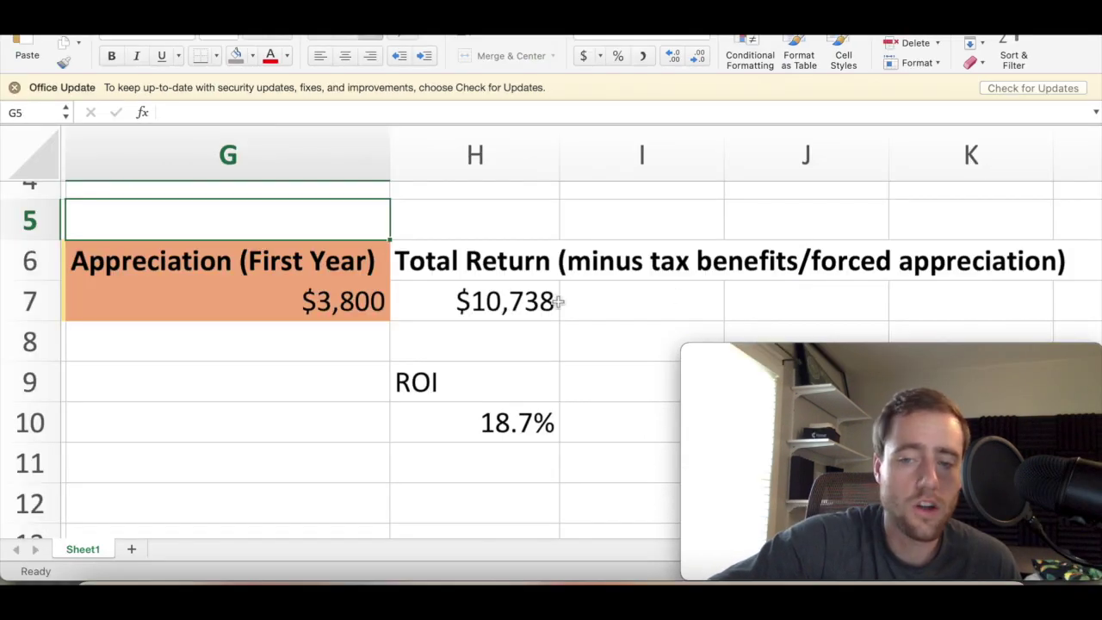
left_click(476, 299)
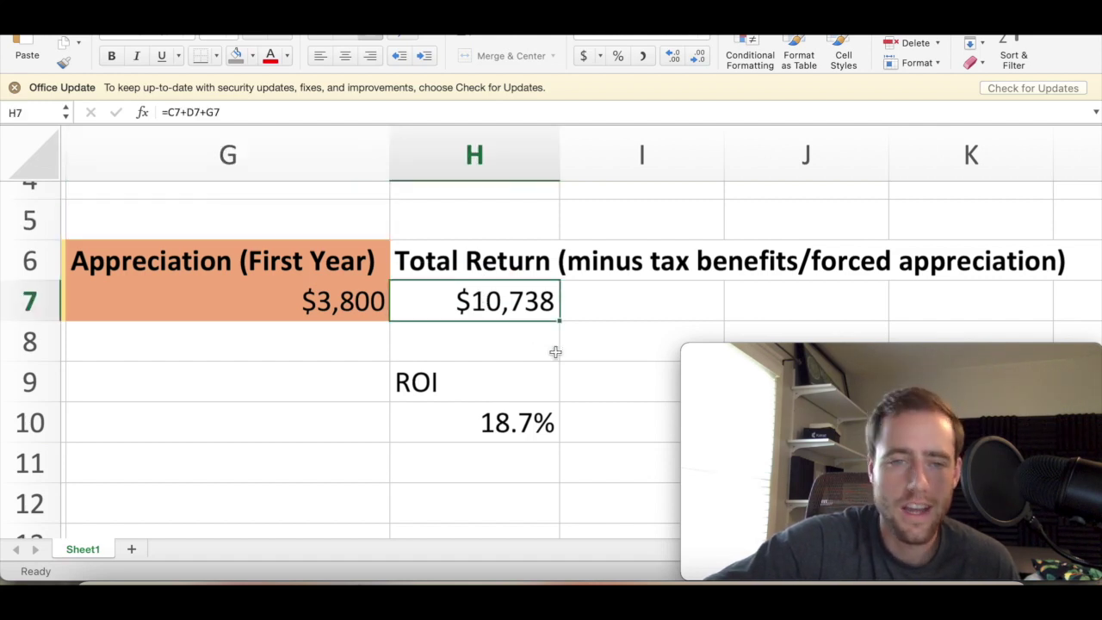
left_click(511, 435)
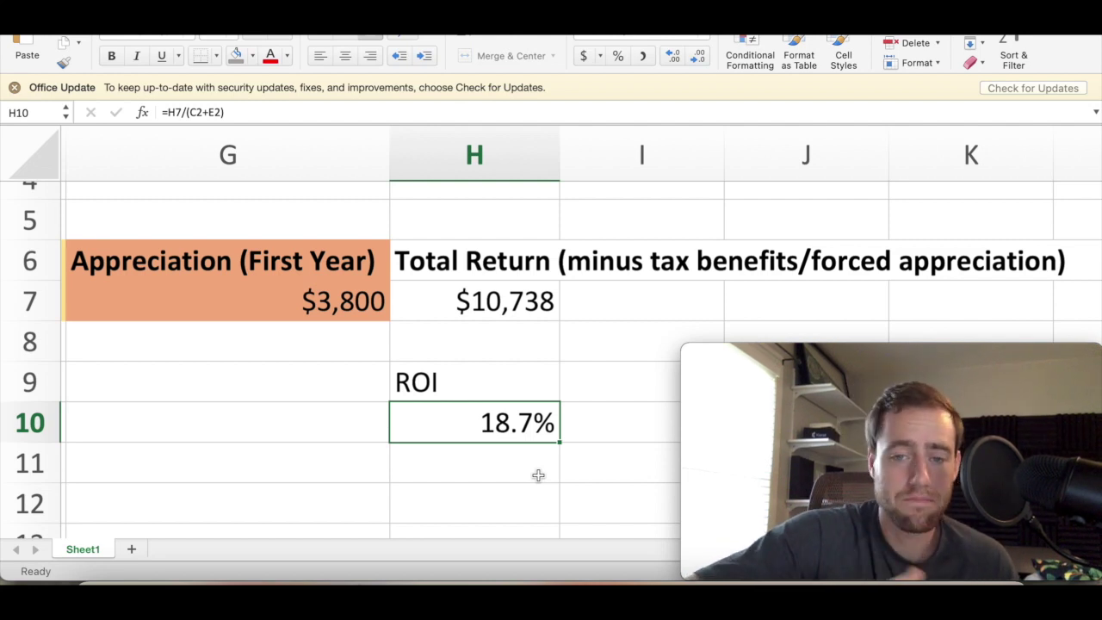
Look over the yearly Cash projection below the returns, and inspect the Annual Cashflow formula in C7
scroll(538, 475, "left", 3)
scroll(538, 475, "left", 10)
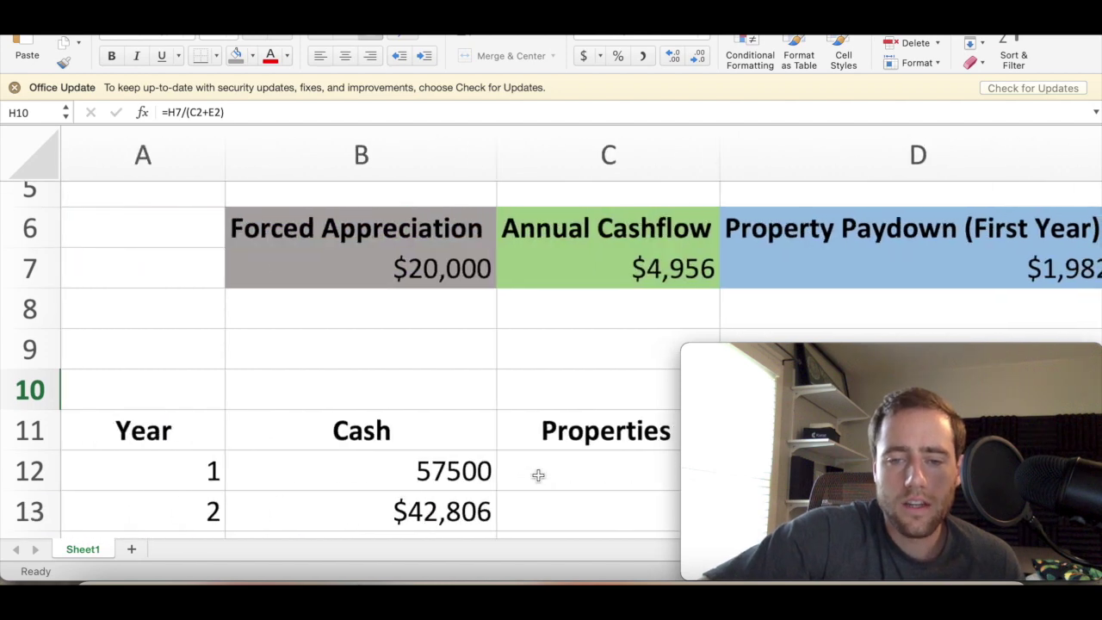
scroll(538, 475, "down", 3)
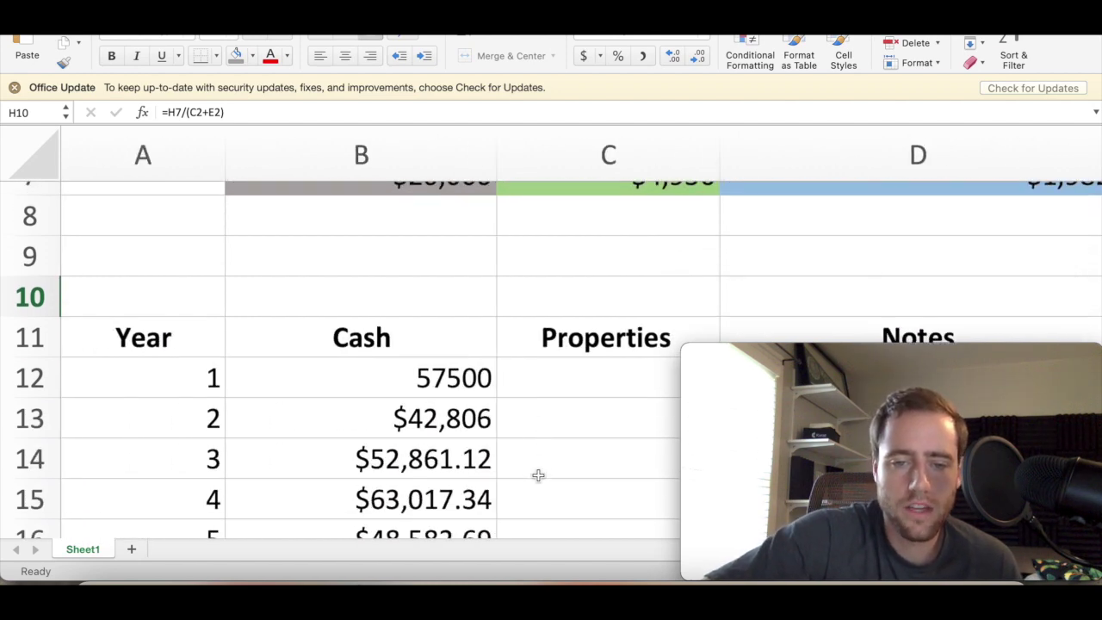
scroll(538, 475, "down", 2)
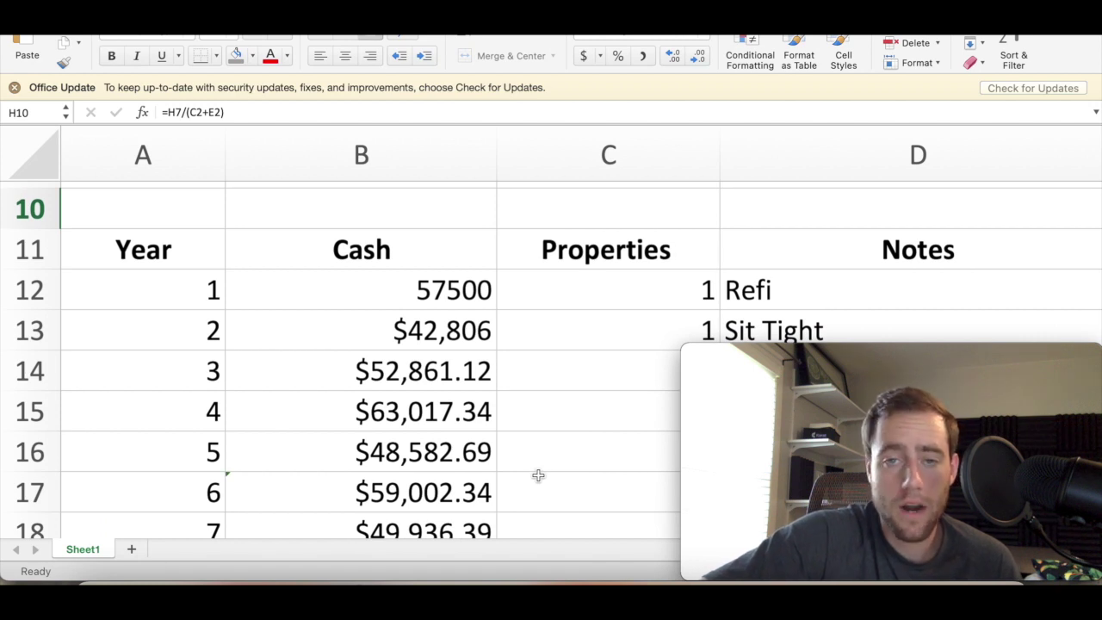
scroll(538, 475, "up", 7)
left_click(607, 348)
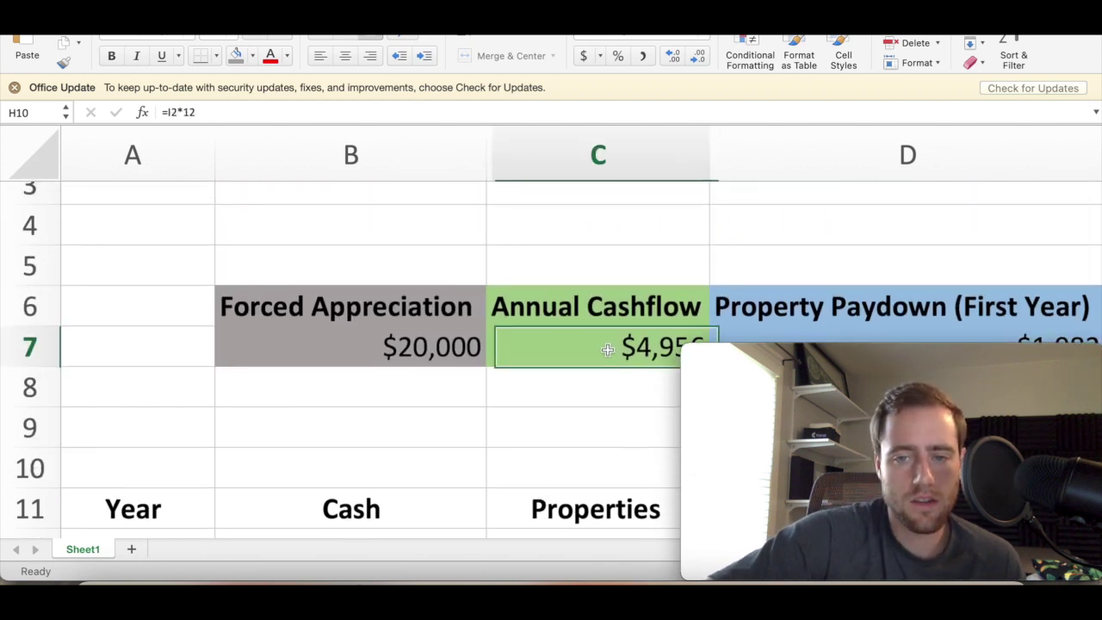
scroll(459, 389, "down", 1)
scroll(459, 389, "right", 1)
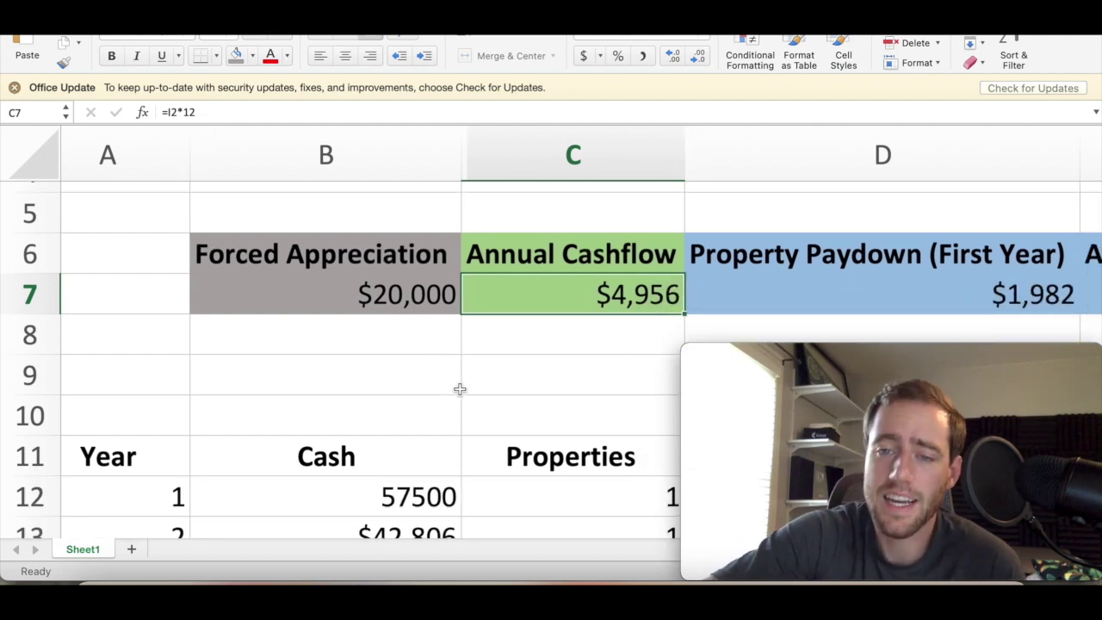
Examine the Year 1 row of the projection table across the Cash, Properties and Notes columns
scroll(460, 389, "down", 4)
scroll(459, 389, "left", 1)
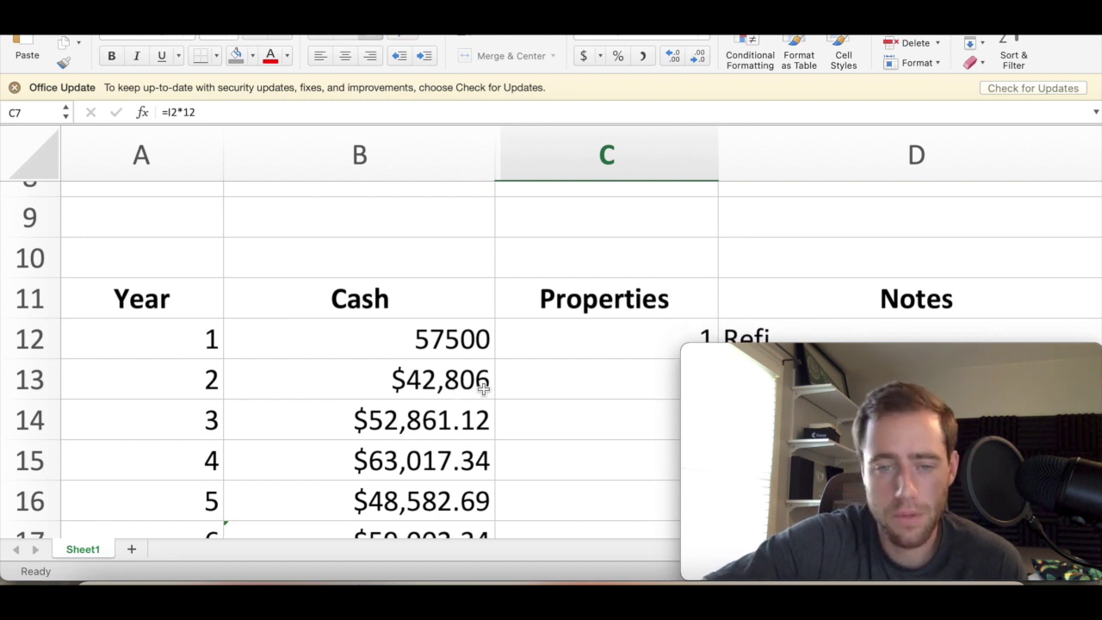
scroll(483, 387, "down", 1)
scroll(484, 387, "right", 1)
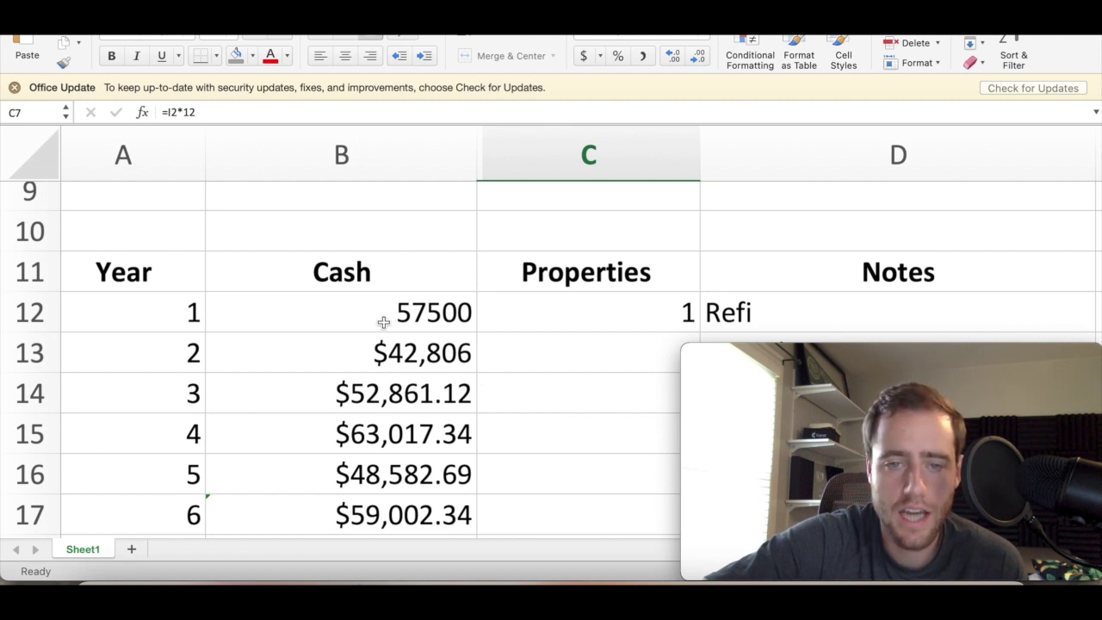
scroll(383, 322, "right", 2)
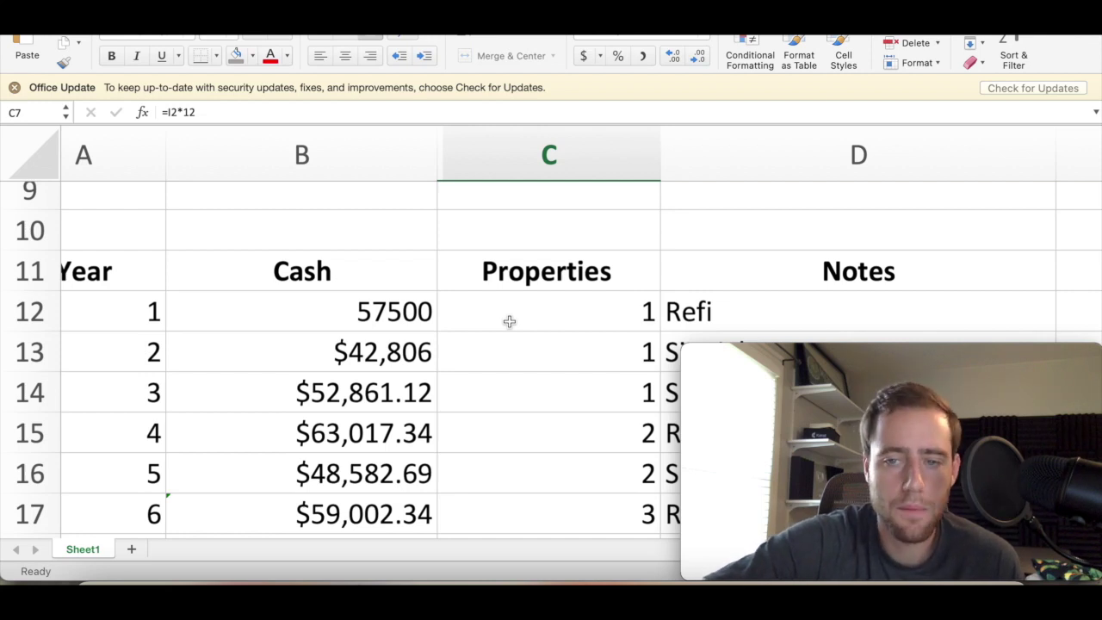
scroll(508, 321, "right", 5)
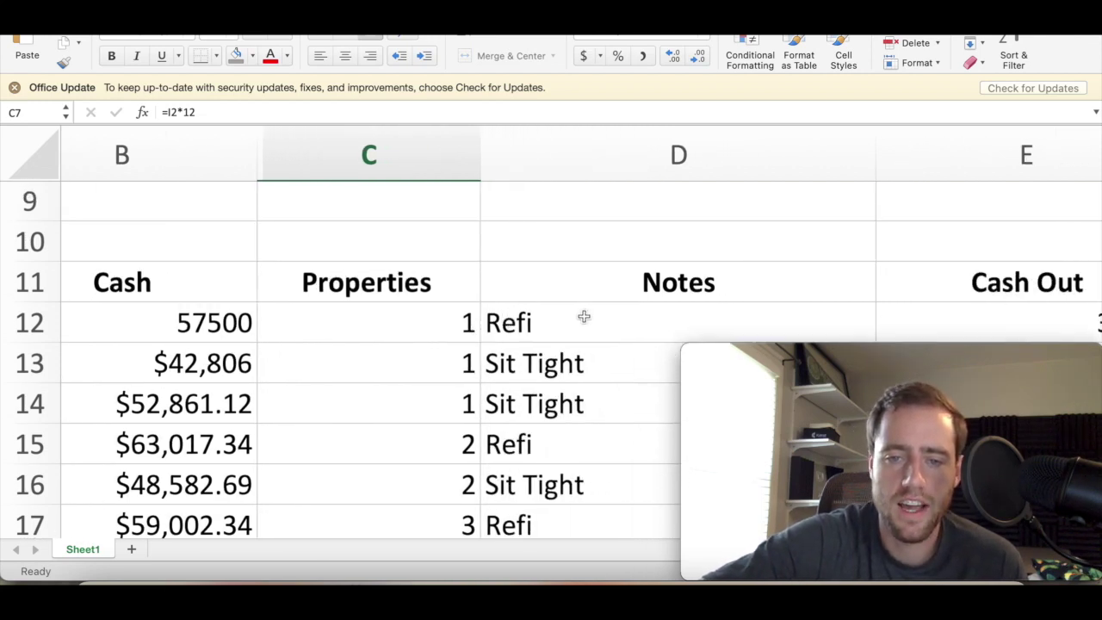
Check the Year 1 Notes entry in D12 and inspect the Cash Out formula in E12
left_click(584, 316)
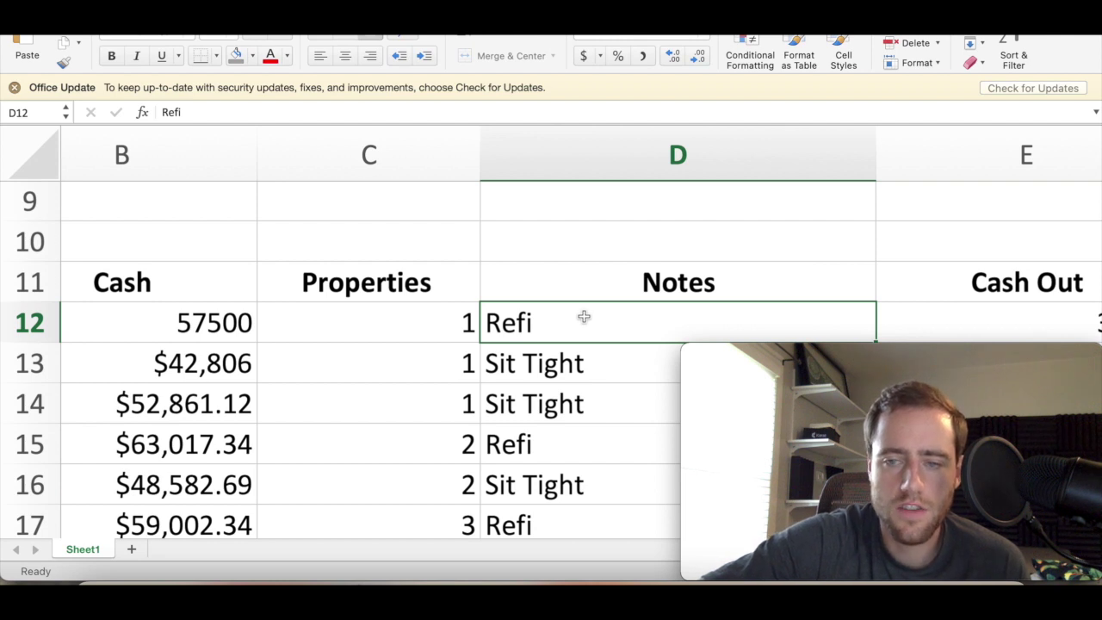
scroll(584, 316, "right", 3)
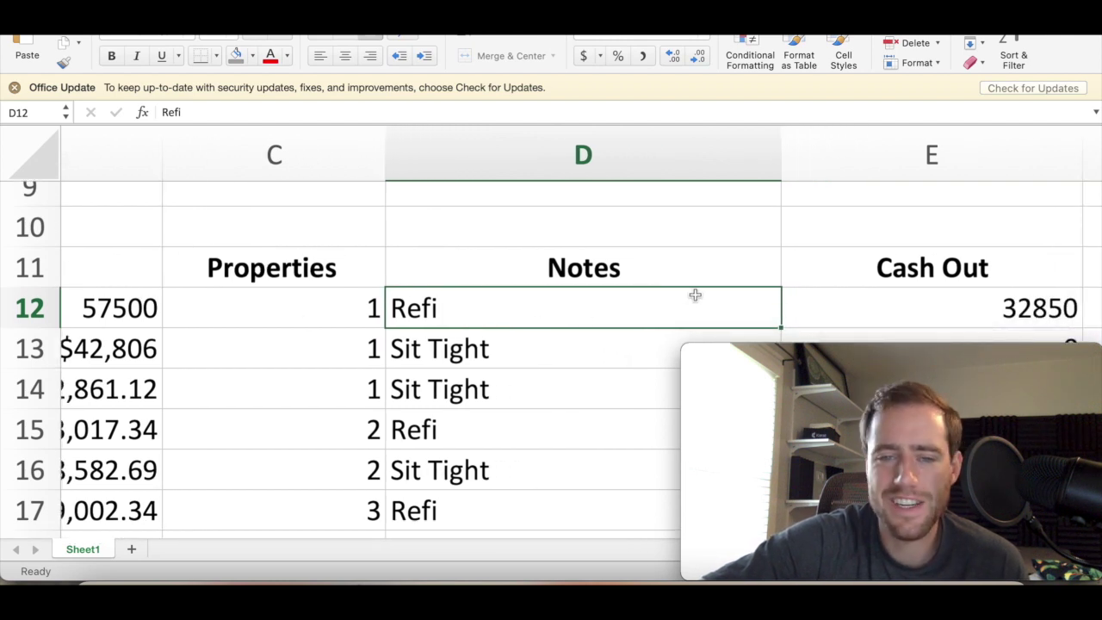
scroll(694, 295, "right", 2)
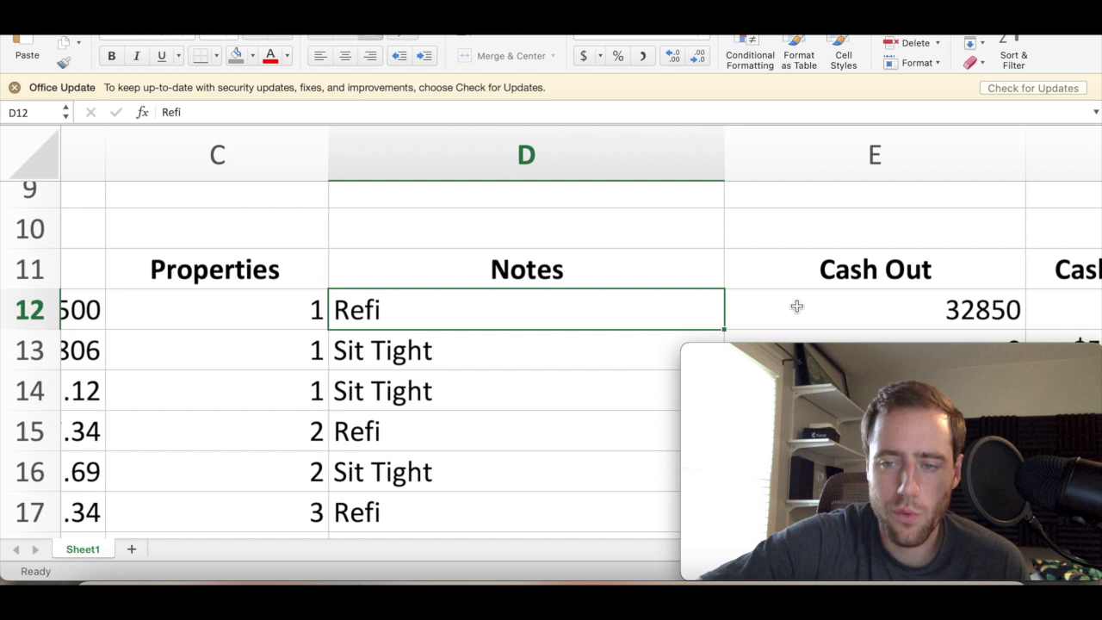
left_click(796, 306)
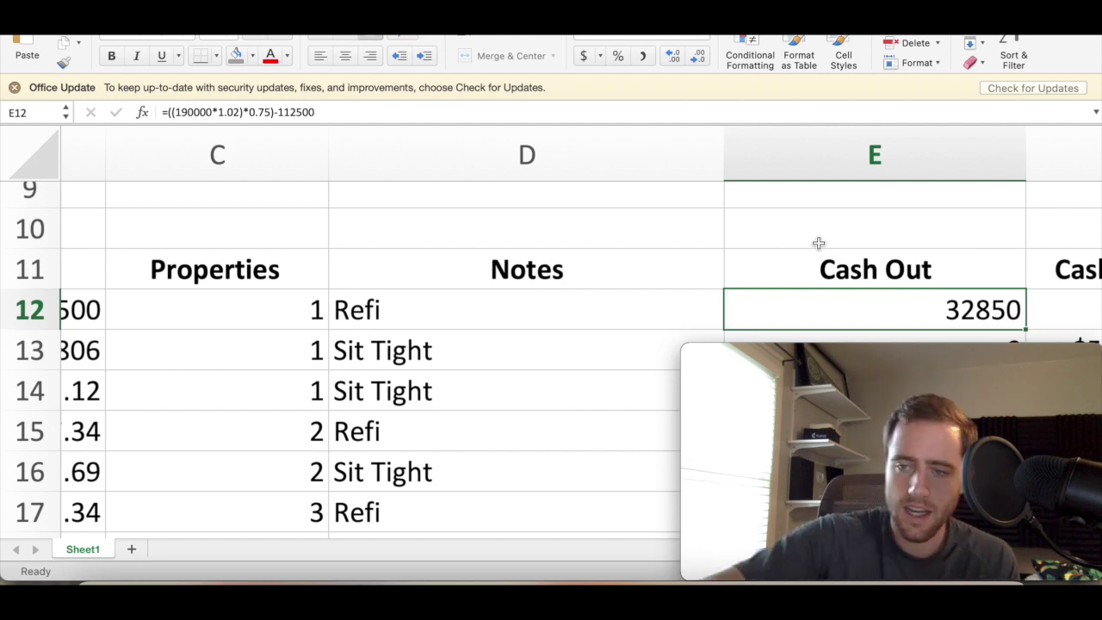
Inspect the Year 1 Cashflow formula in F12
scroll(818, 244, "right", 3)
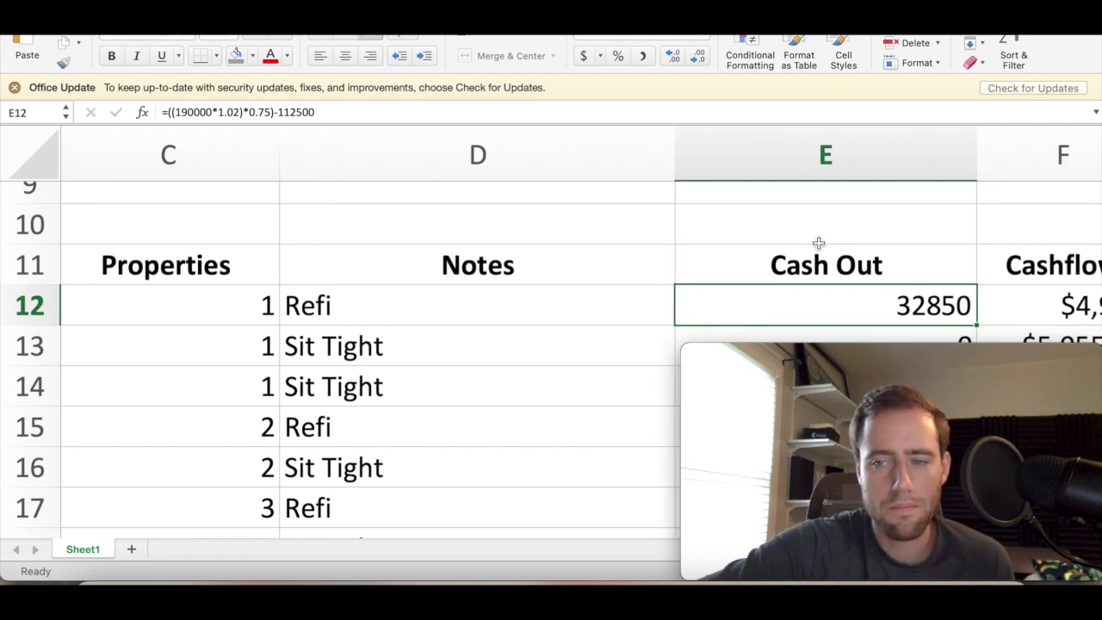
scroll(818, 244, "right", 1)
scroll(819, 244, "right", 6)
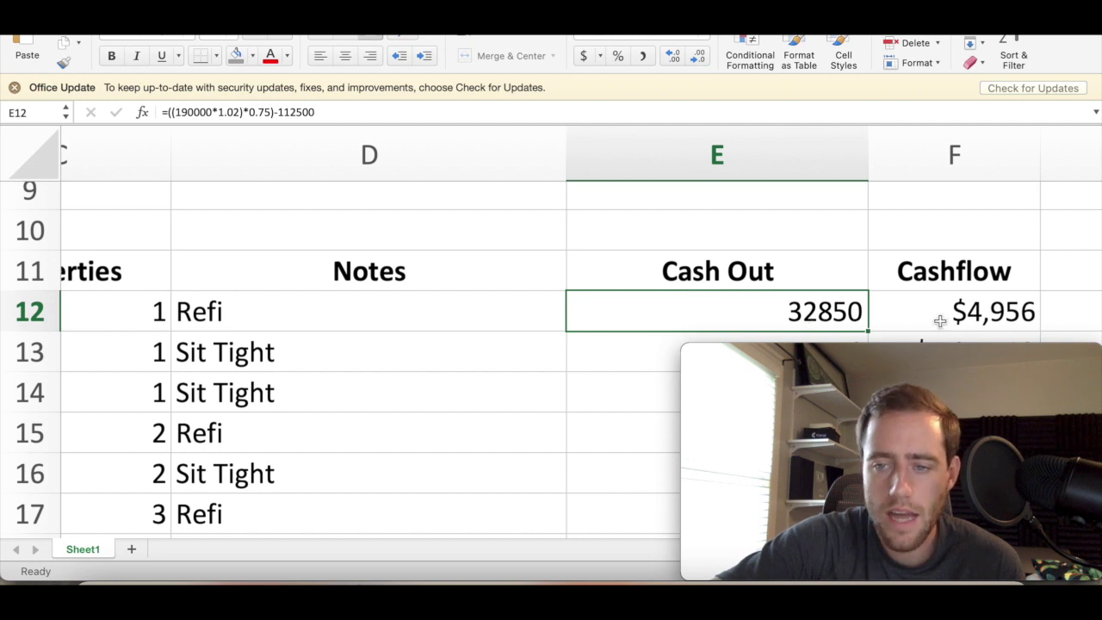
key("Right")
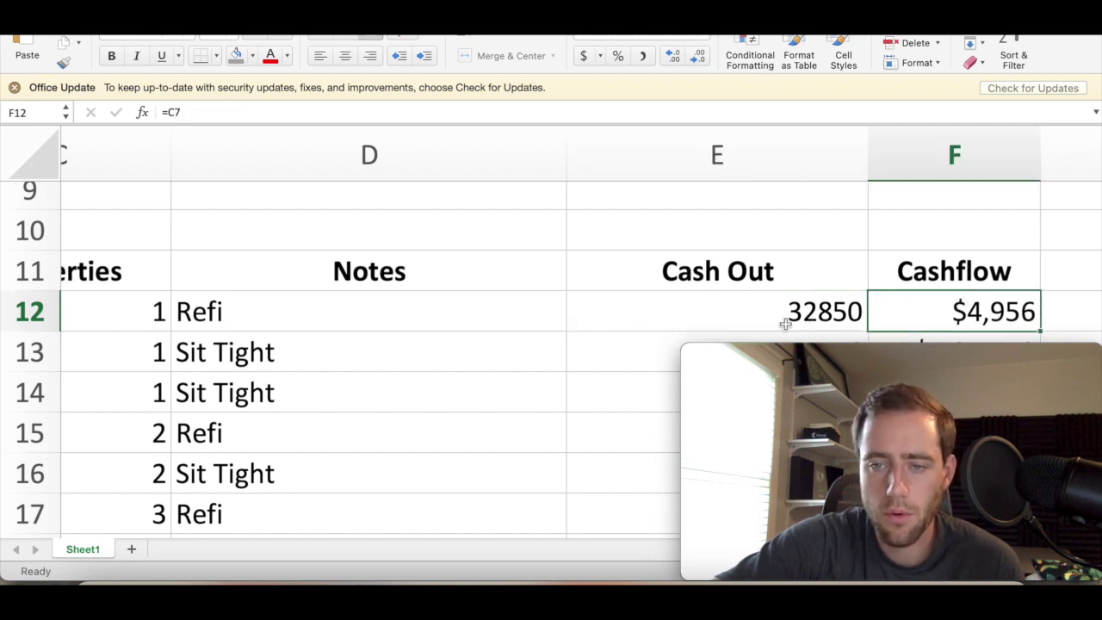
Recheck the Year 1 Cash Out formula in E12 and inspect the Year 2 Cash formula in B13
left_click(824, 311)
scroll(498, 303, "left", 2)
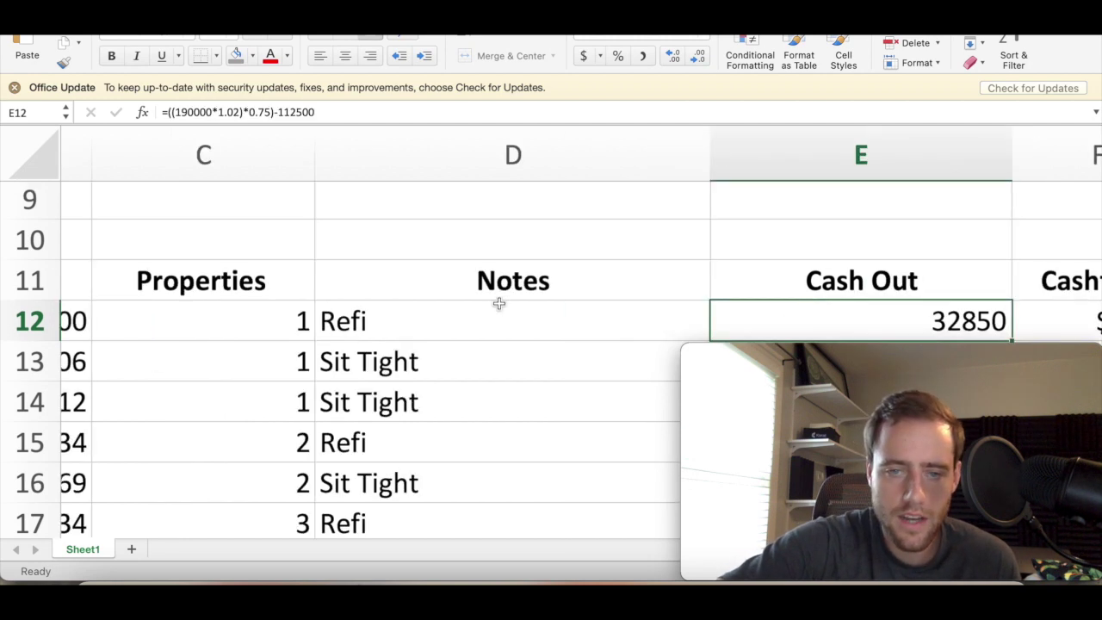
scroll(498, 303, "left", 3)
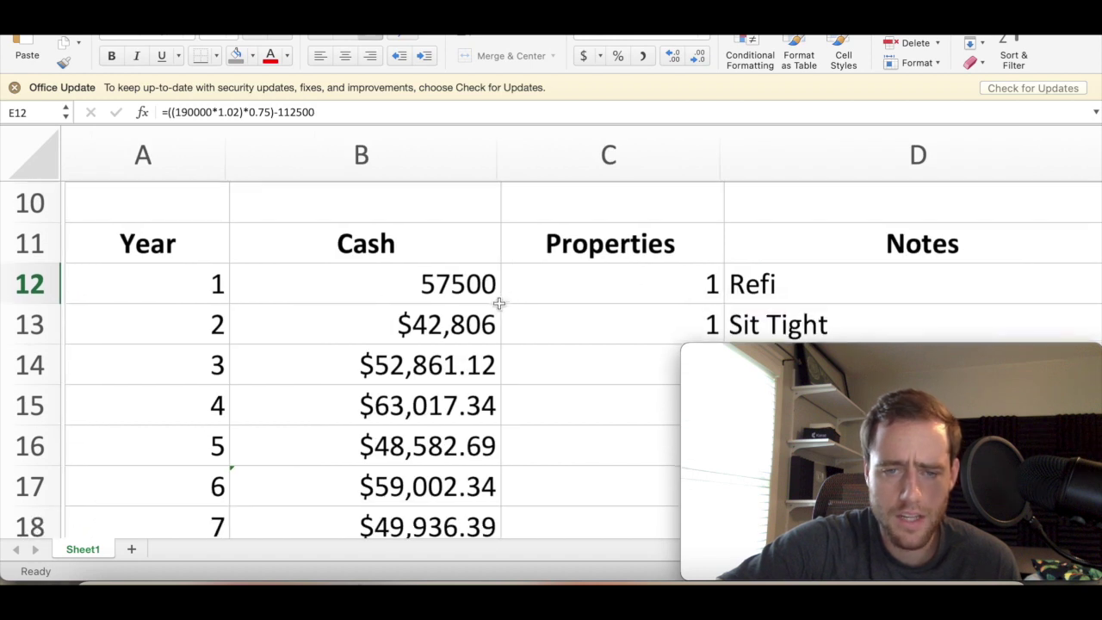
left_click(450, 325)
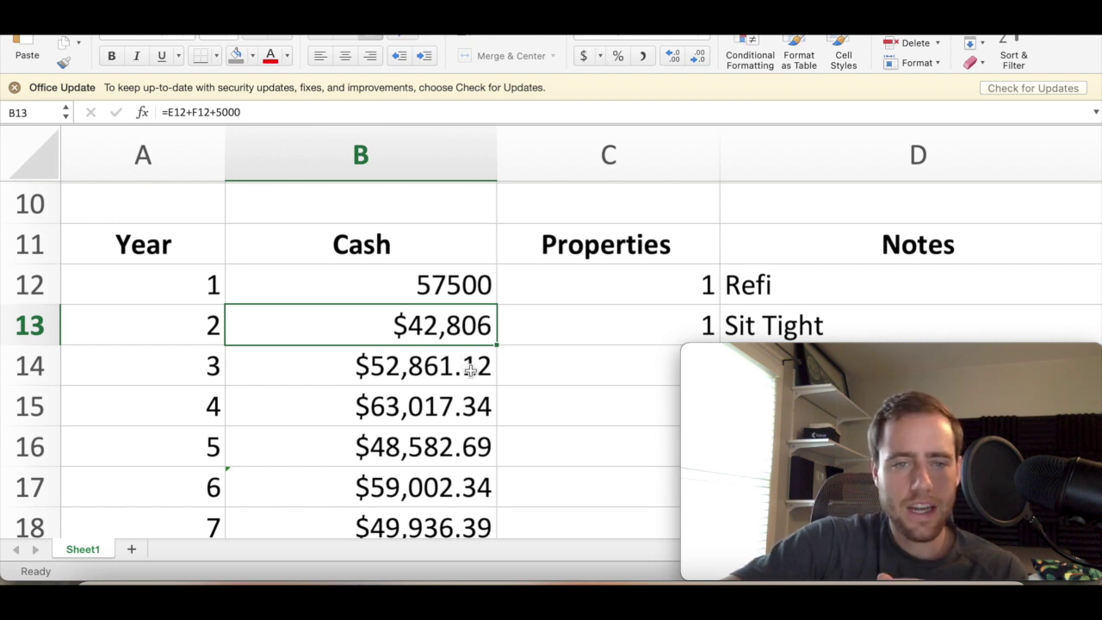
Review the Year 2 row across Properties, Notes and Cash Out, and inspect its Cashflow formula in F13
scroll(470, 369, "down", 2)
scroll(471, 370, "right", 3)
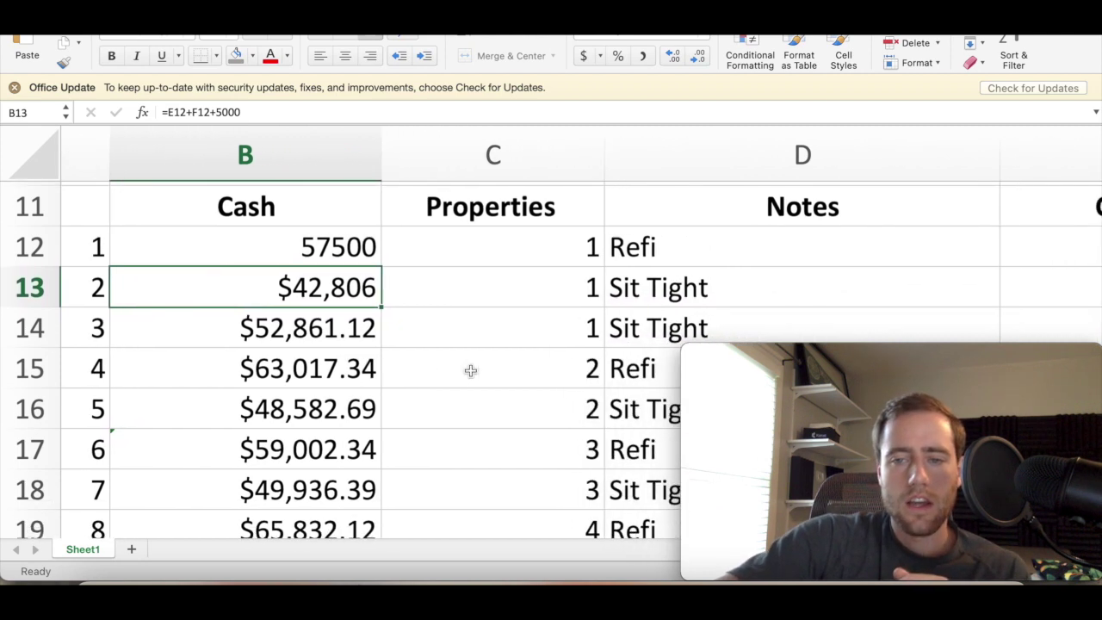
scroll(590, 293, "right", 4)
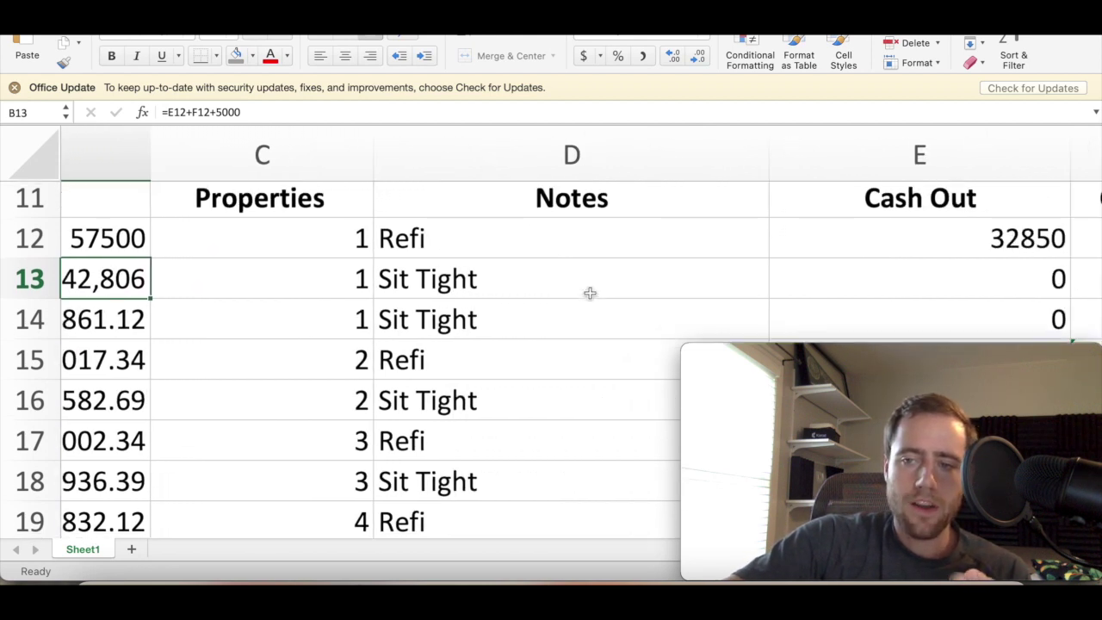
scroll(589, 294, "right", 3)
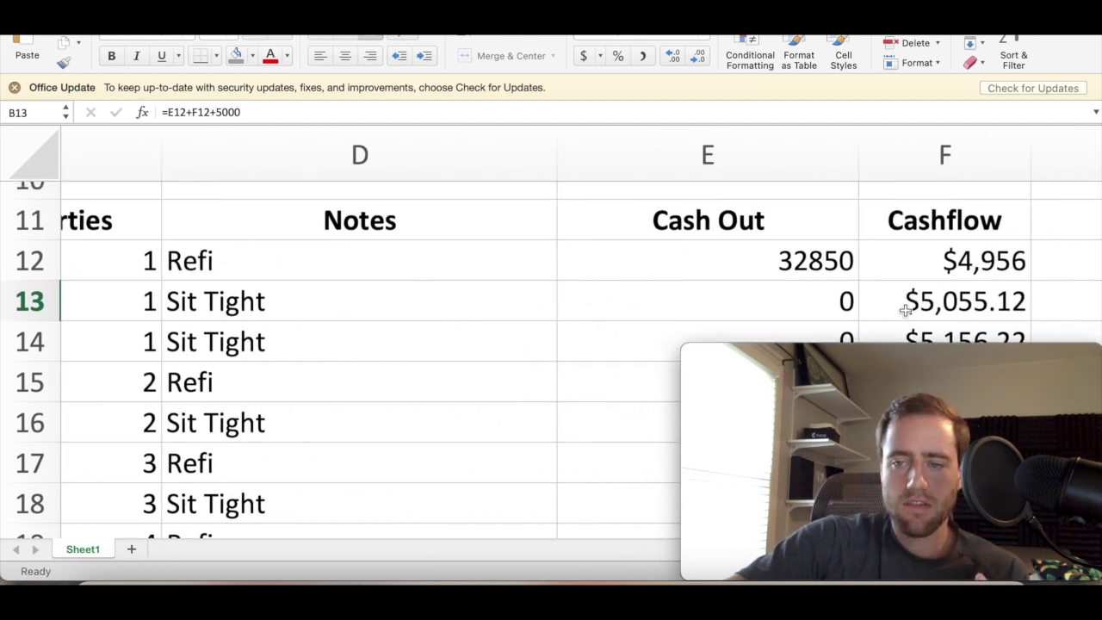
left_click(905, 310)
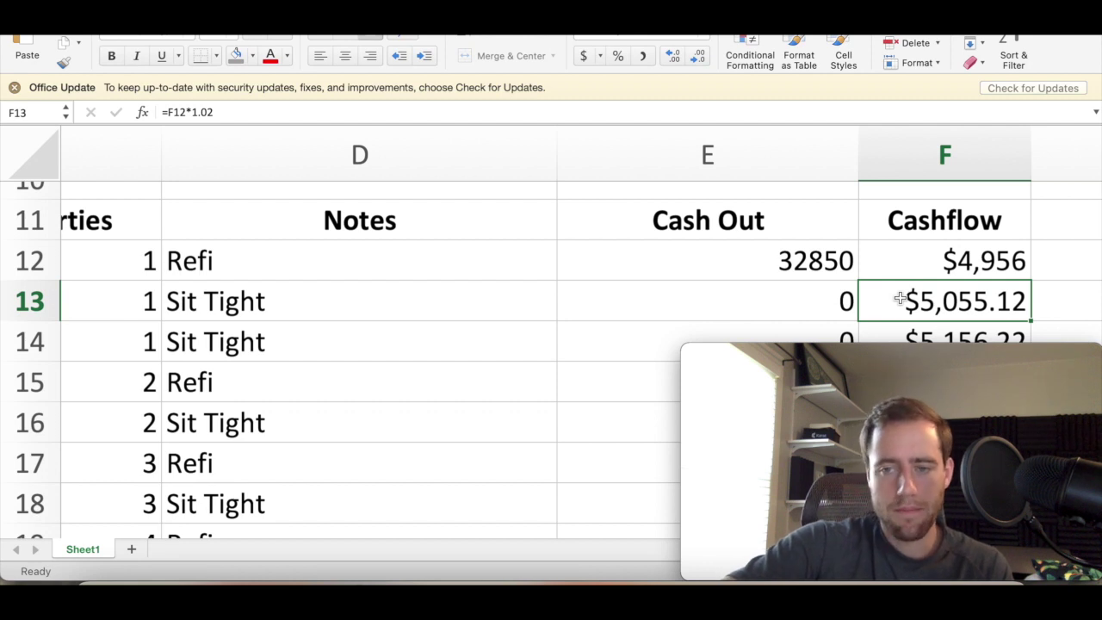
Inspect the Year 3 Cash formula in B14
scroll(900, 298, "left", 10)
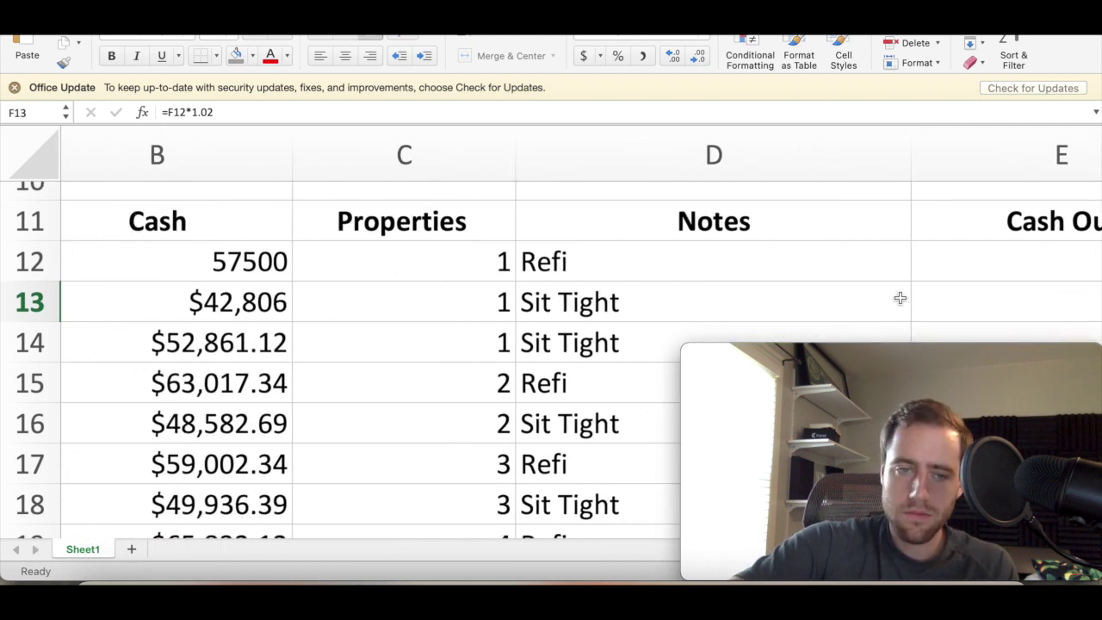
scroll(899, 298, "down", 2)
scroll(900, 298, "left", 2)
scroll(900, 298, "up", 1)
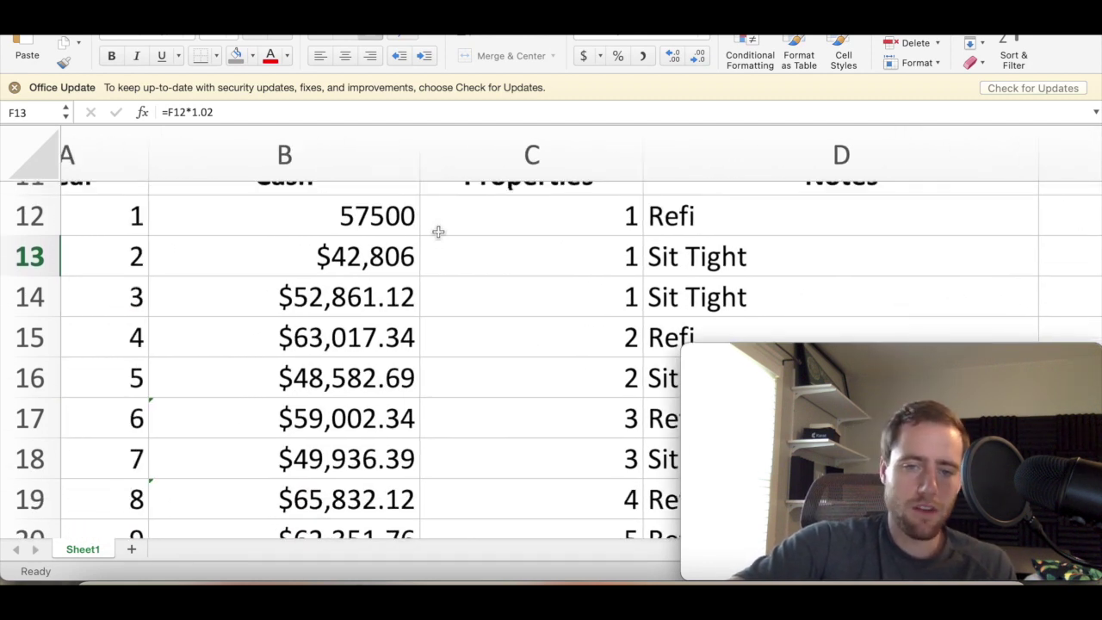
left_click(360, 297)
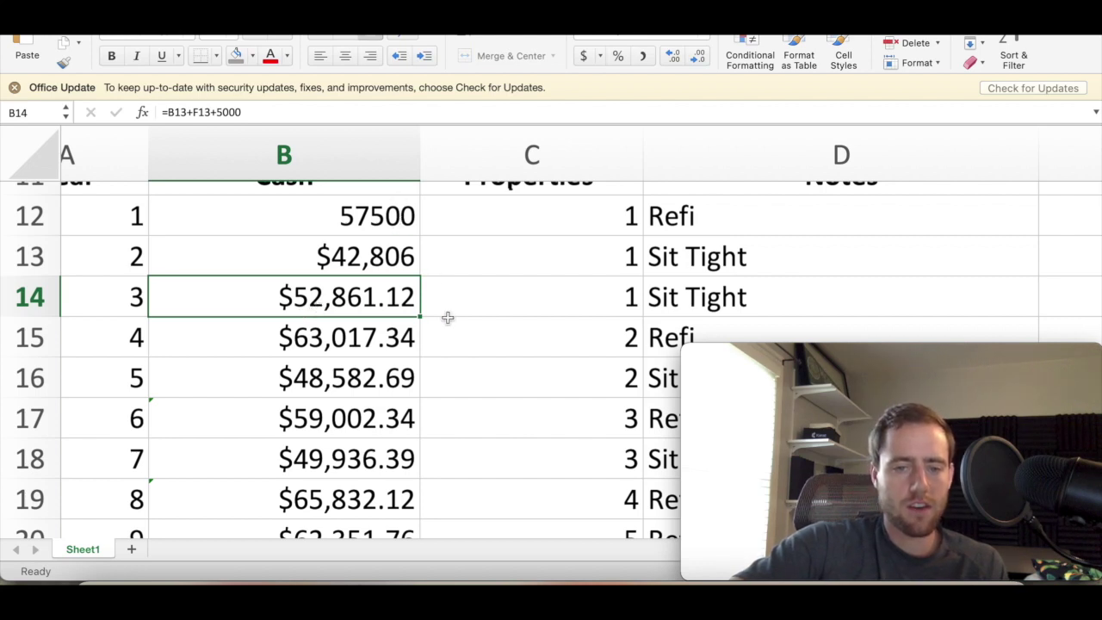
Inspect the Year 3 Cashflow formula in F14
scroll(500, 324, "right", 2)
scroll(500, 323, "right", 10)
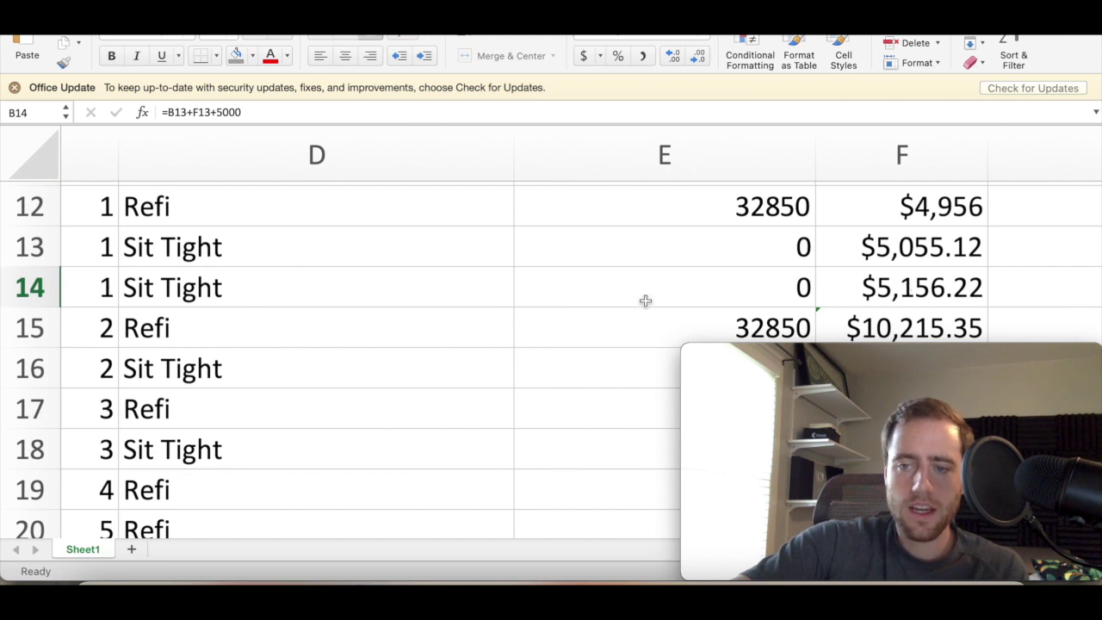
left_click(920, 291)
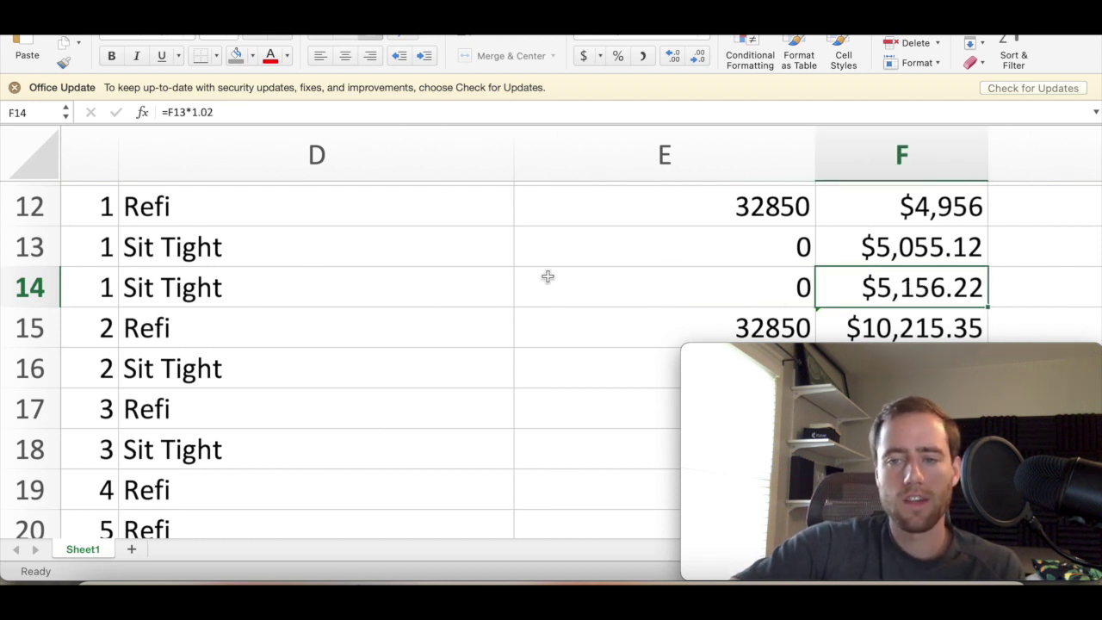
Compare the Cash formulas for Year 4 in B15 and Year 5 in B16, ending on B15
scroll(547, 276, "left", 3)
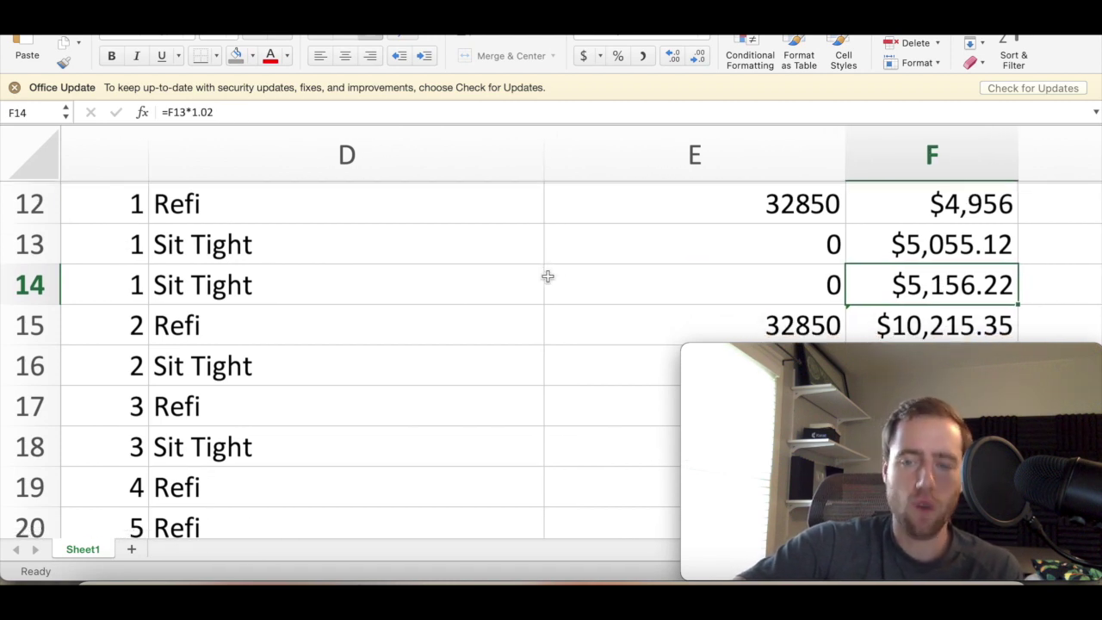
scroll(547, 276, "left", 3)
left_click(383, 317)
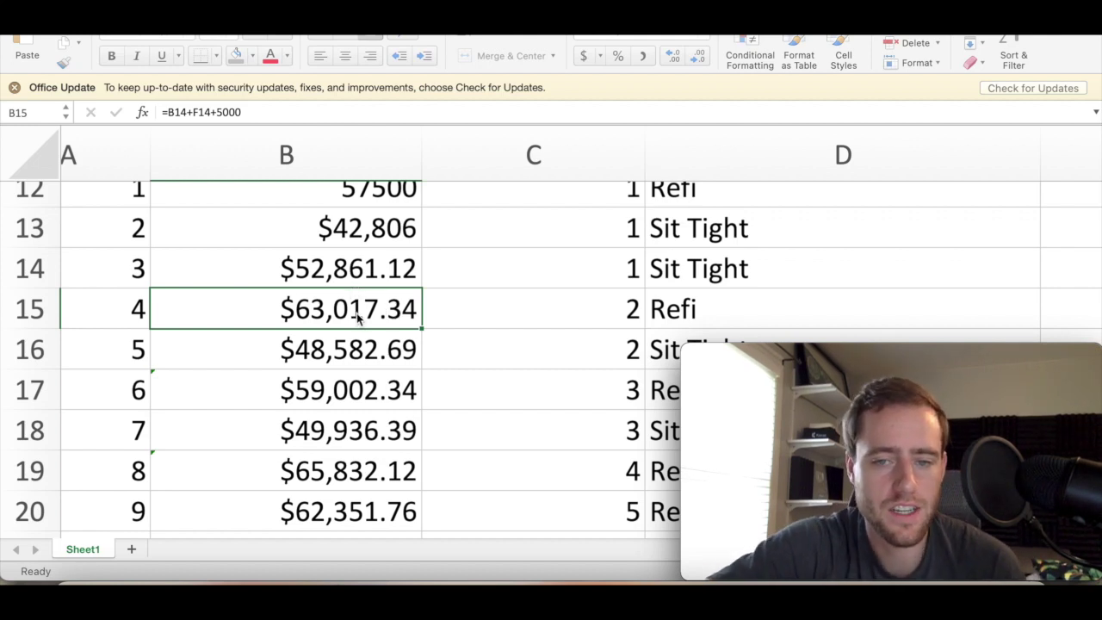
left_click(360, 349)
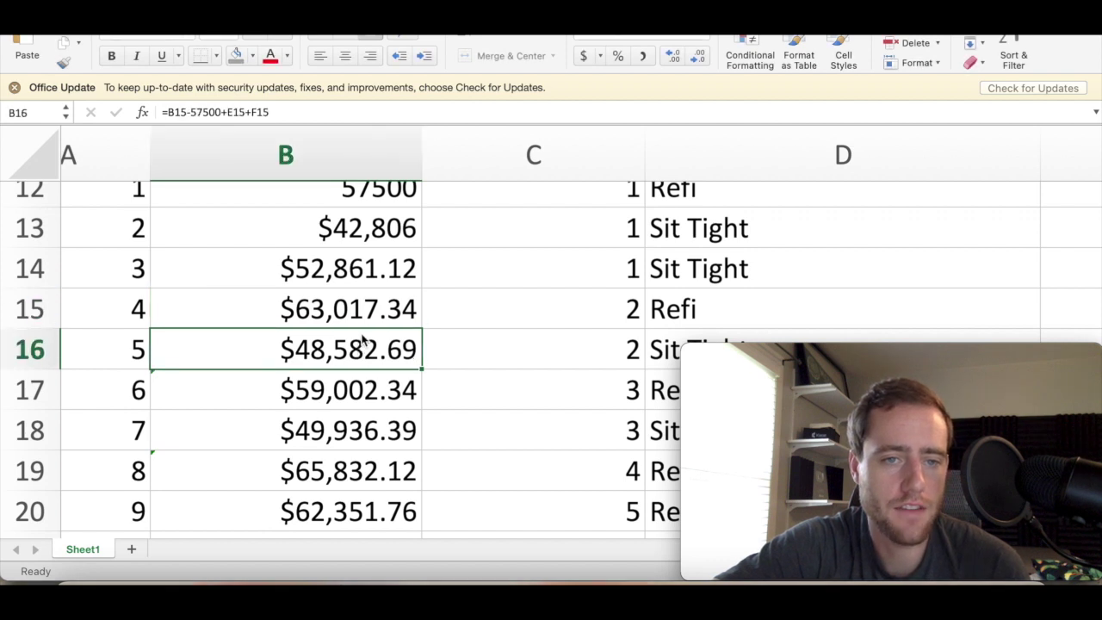
left_click(372, 318)
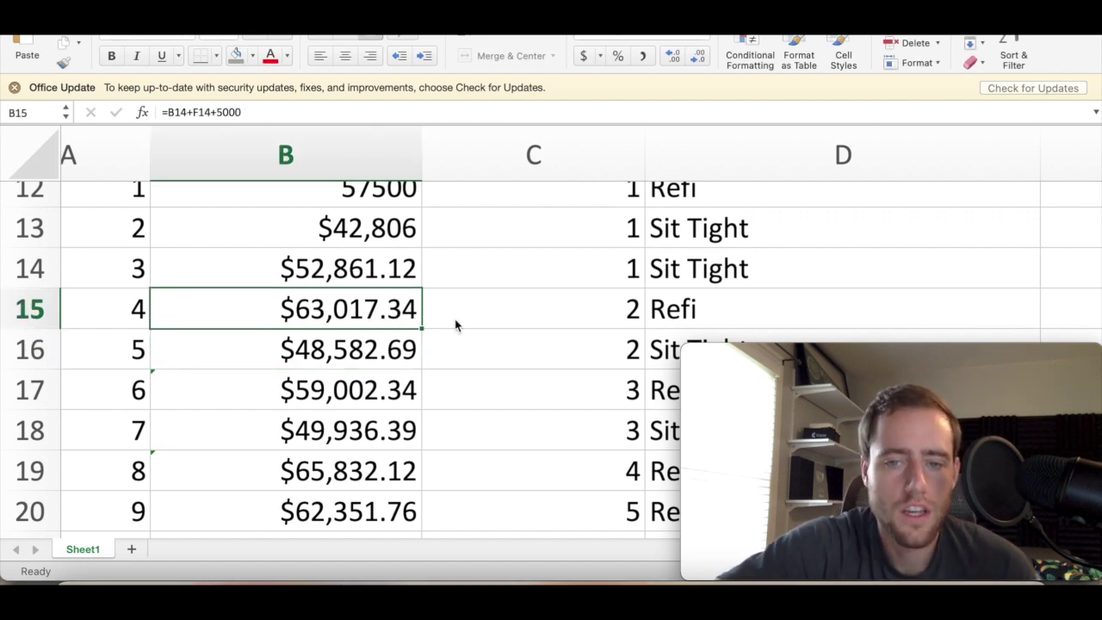
Examine the Year 4 row across the Properties, Notes, Cash Out and Cashflow columns
scroll(528, 320, "right", 3)
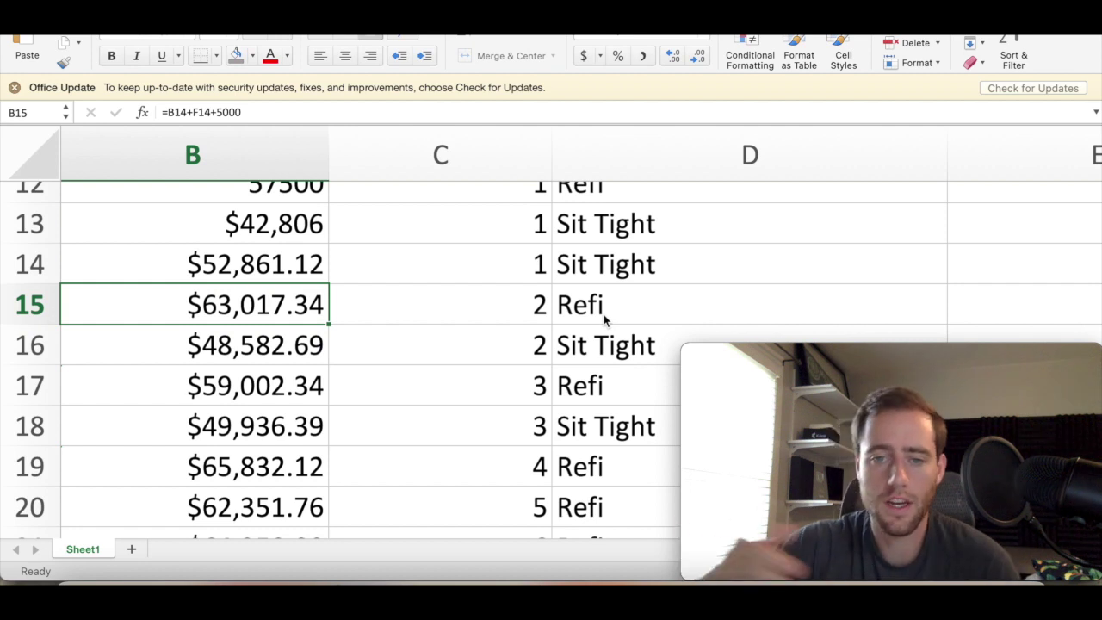
scroll(603, 314, "right", 1)
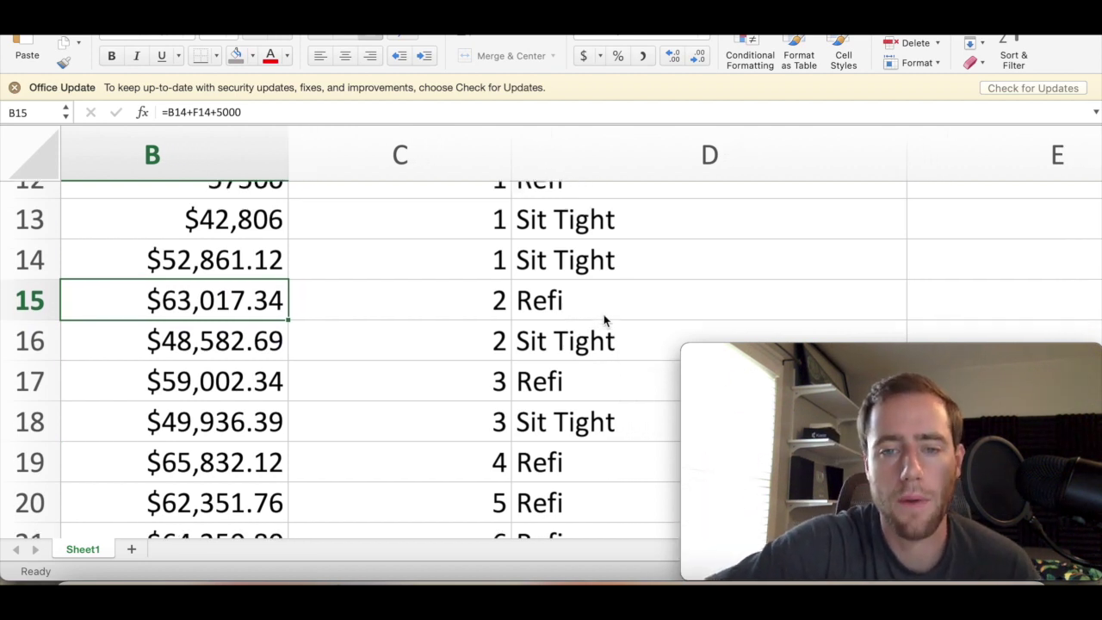
scroll(603, 315, "right", 6)
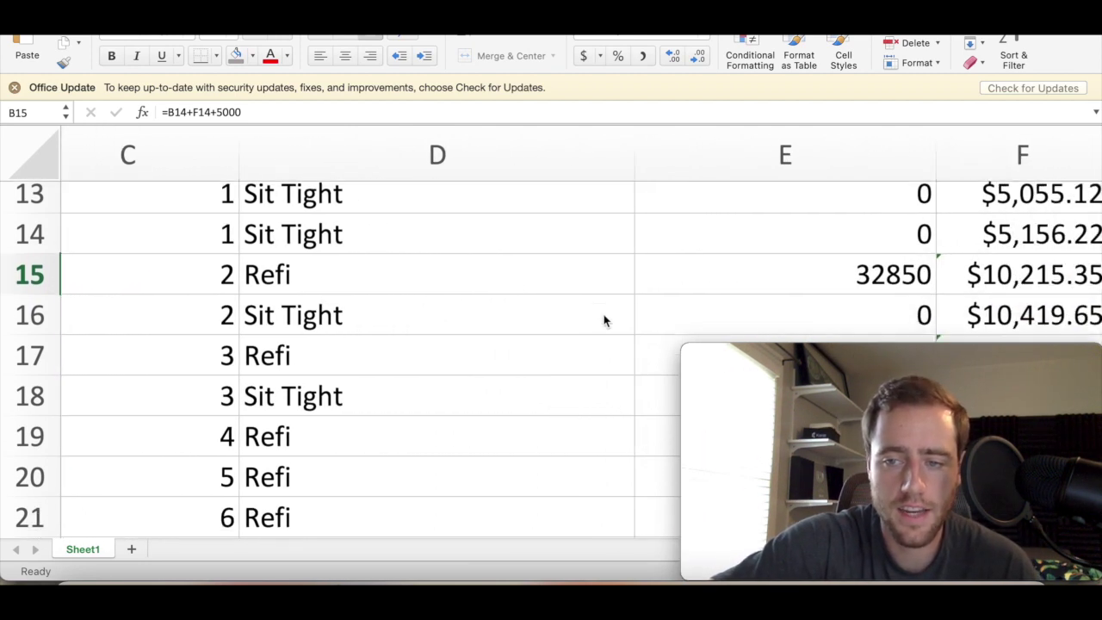
scroll(873, 277, "up", 1)
scroll(872, 293, "down", 1)
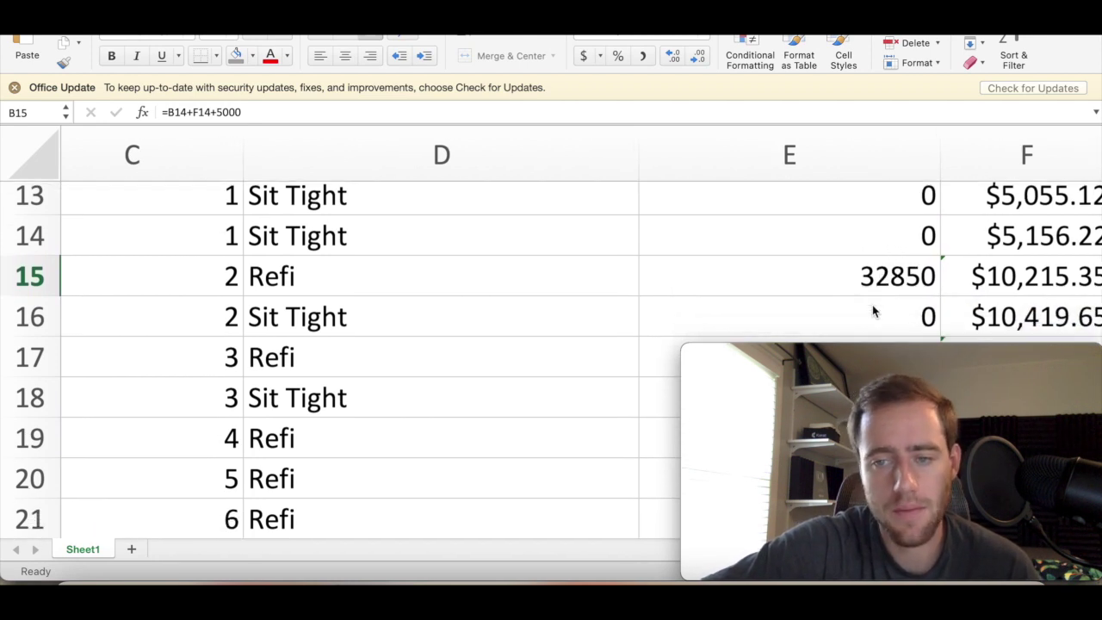
scroll(886, 297, "right", 1)
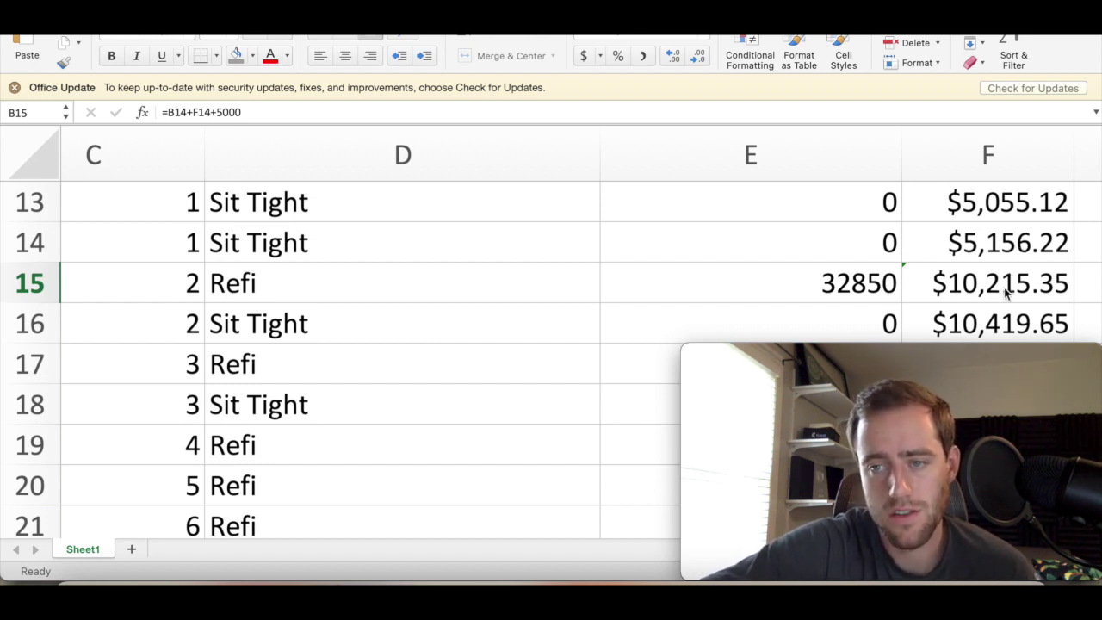
Compare the Year 4 Cash value in B15 with the Cash Out and Cashflow in E15 and F15, and with the Year 5 row
scroll(1004, 290, "left", 2)
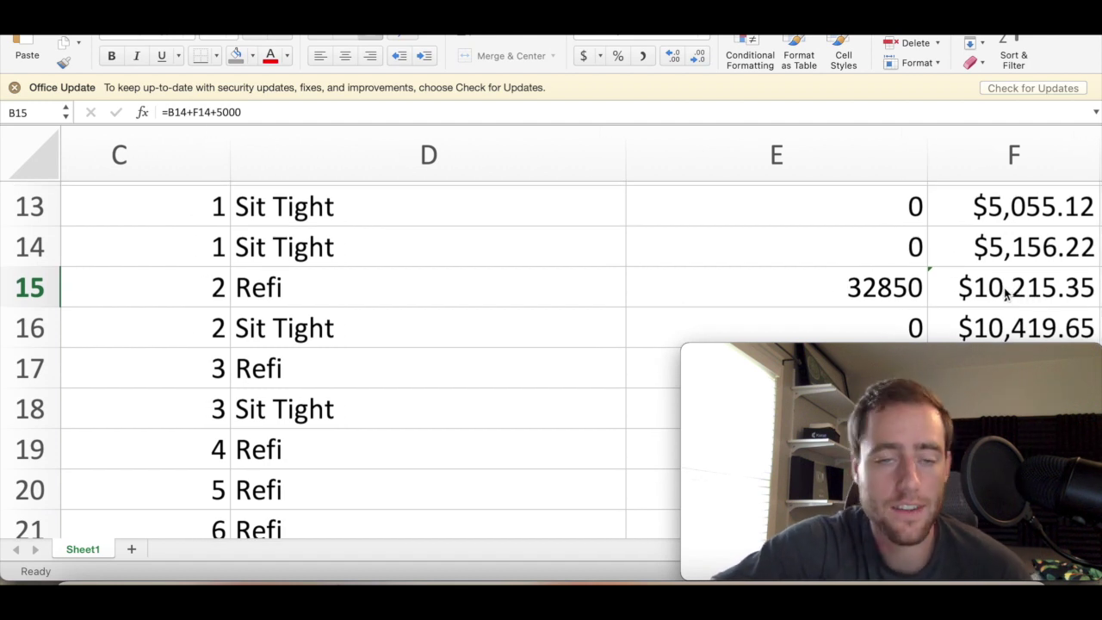
scroll(1005, 293, "left", 6)
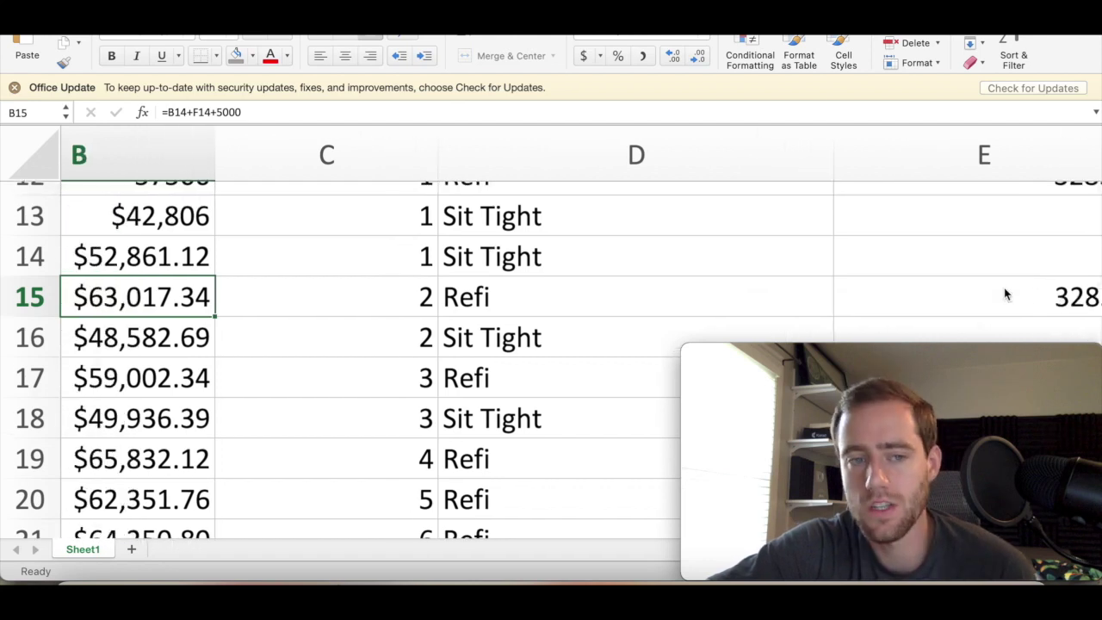
scroll(1004, 294, "left", 3)
scroll(1004, 291, "down", 1)
scroll(1004, 291, "right", 4)
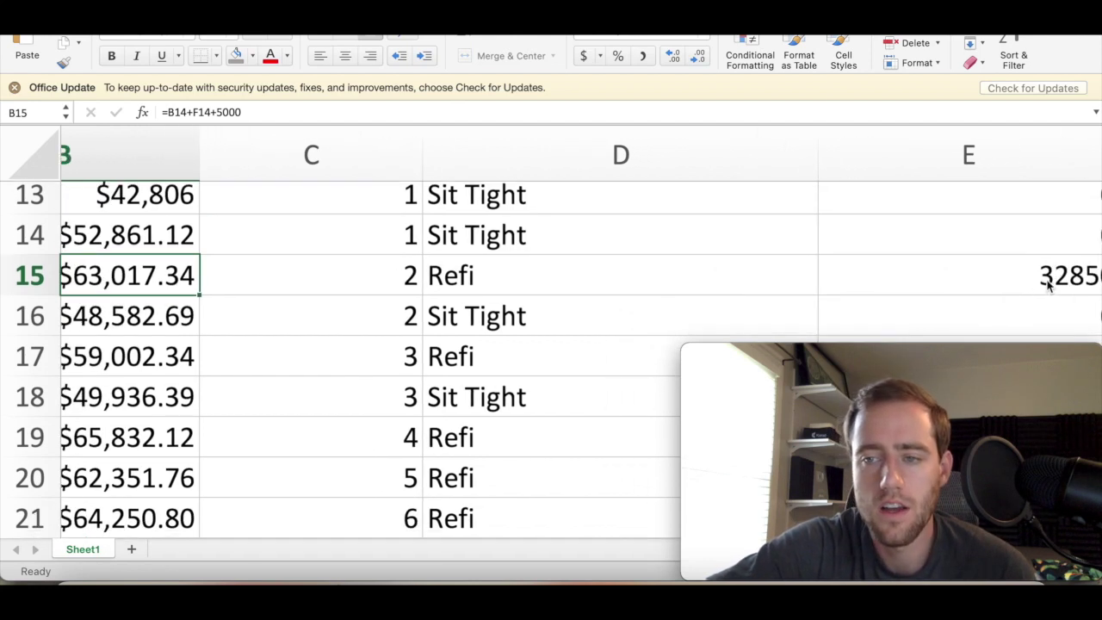
scroll(1048, 287, "right", 5)
scroll(735, 278, "left", 8)
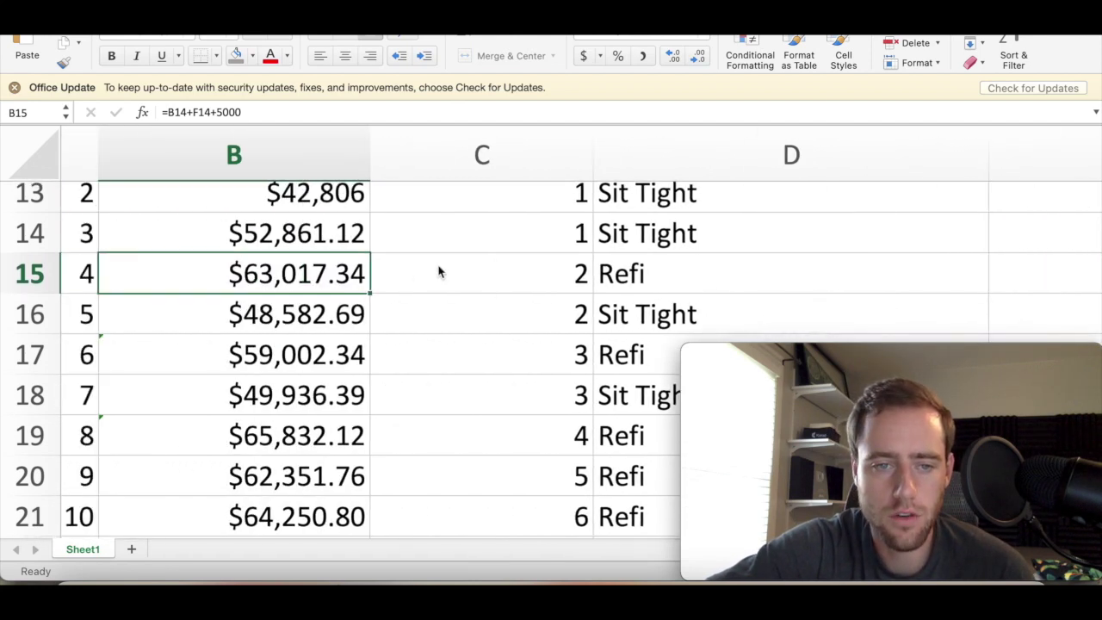
scroll(504, 290, "right", 5)
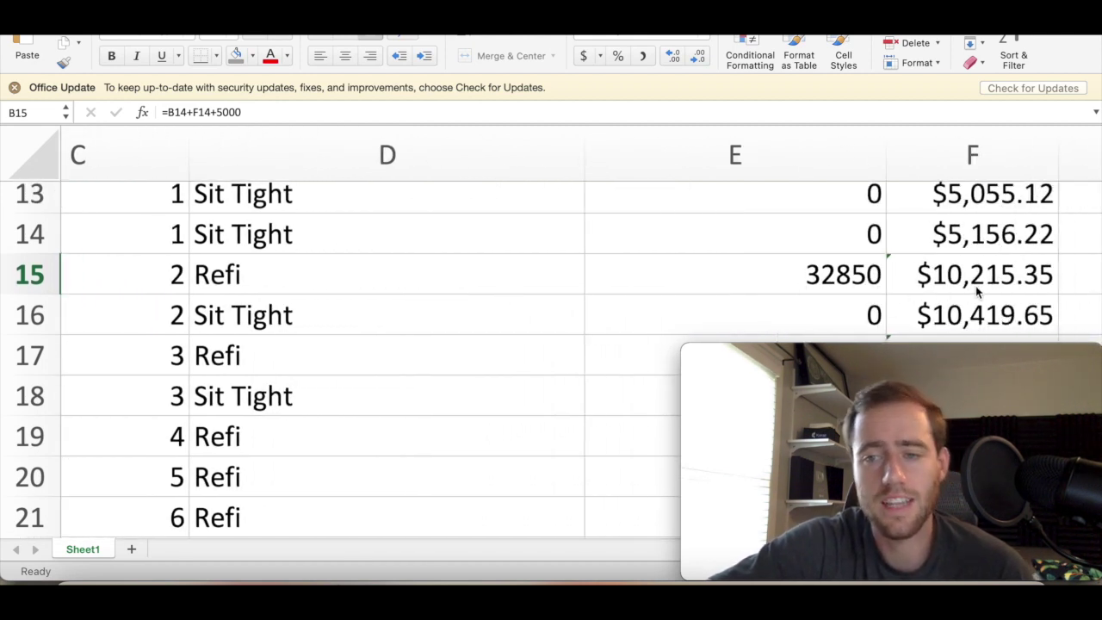
scroll(975, 286, "left", 5)
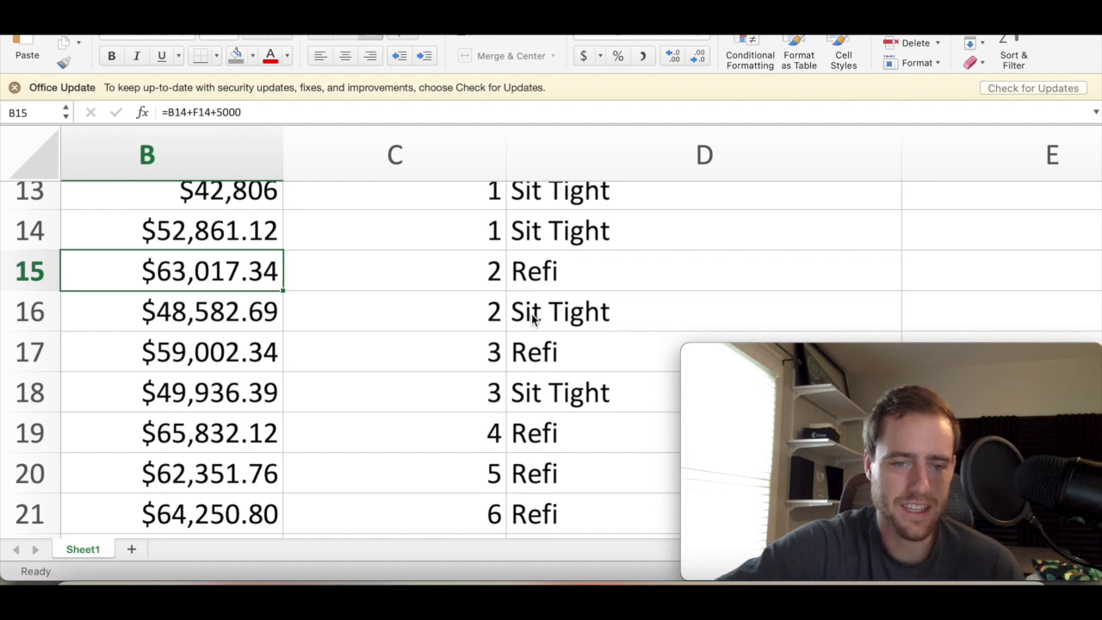
scroll(533, 318, "right", 1)
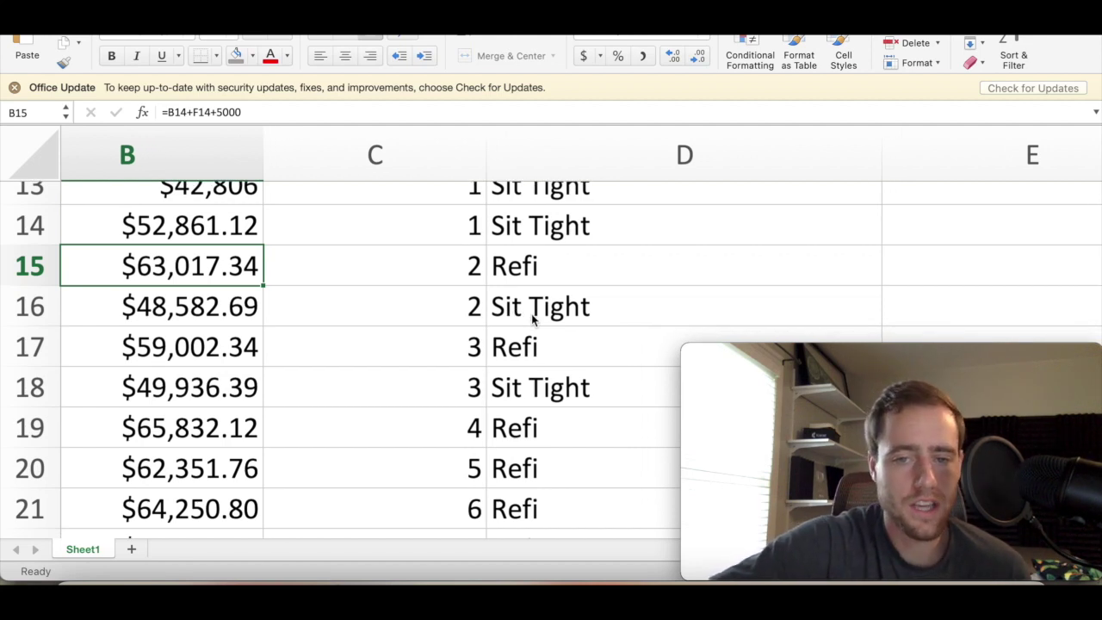
Review the Year 5 and Year 6 rows across the Cash, Properties, Notes, Cash Out and Cashflow columns
scroll(531, 318, "right", 5)
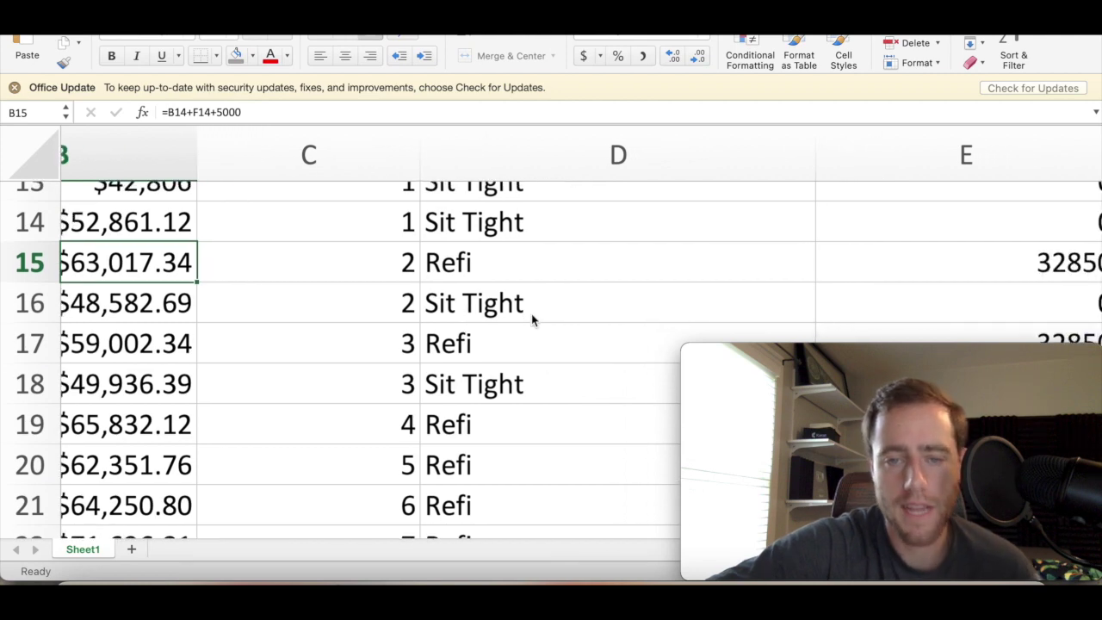
scroll(532, 318, "right", 5)
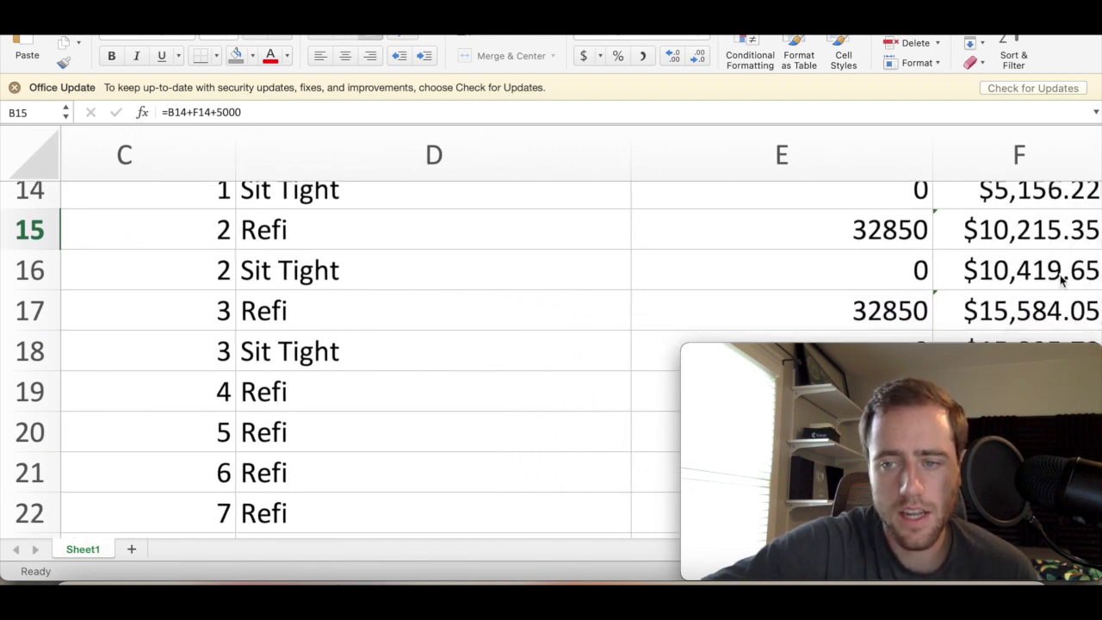
scroll(635, 291, "left", 15)
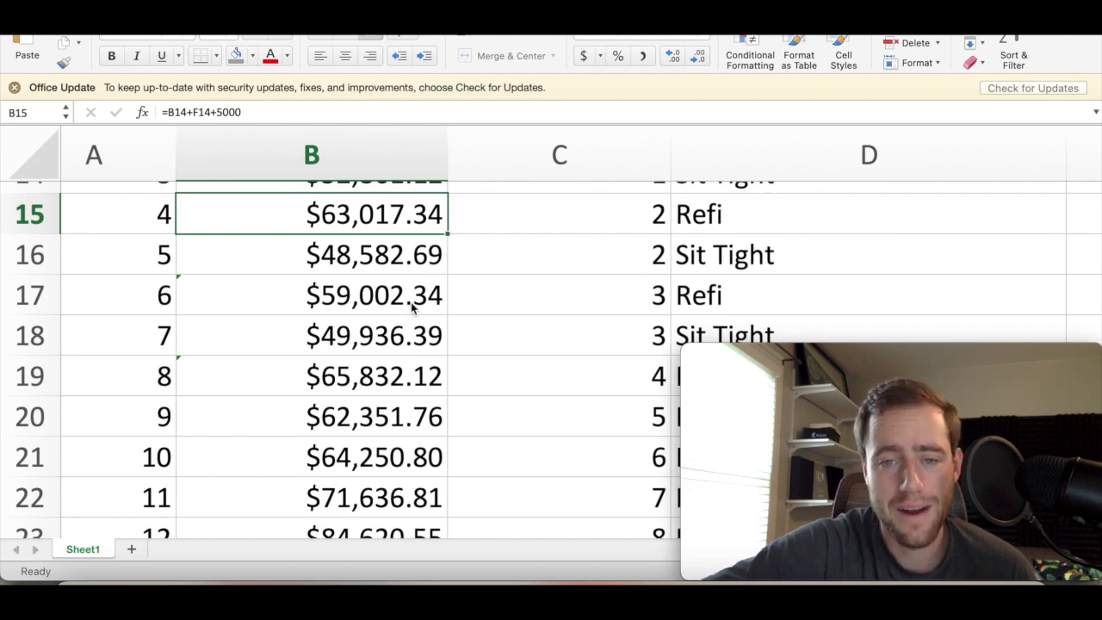
scroll(413, 307, "right", 10)
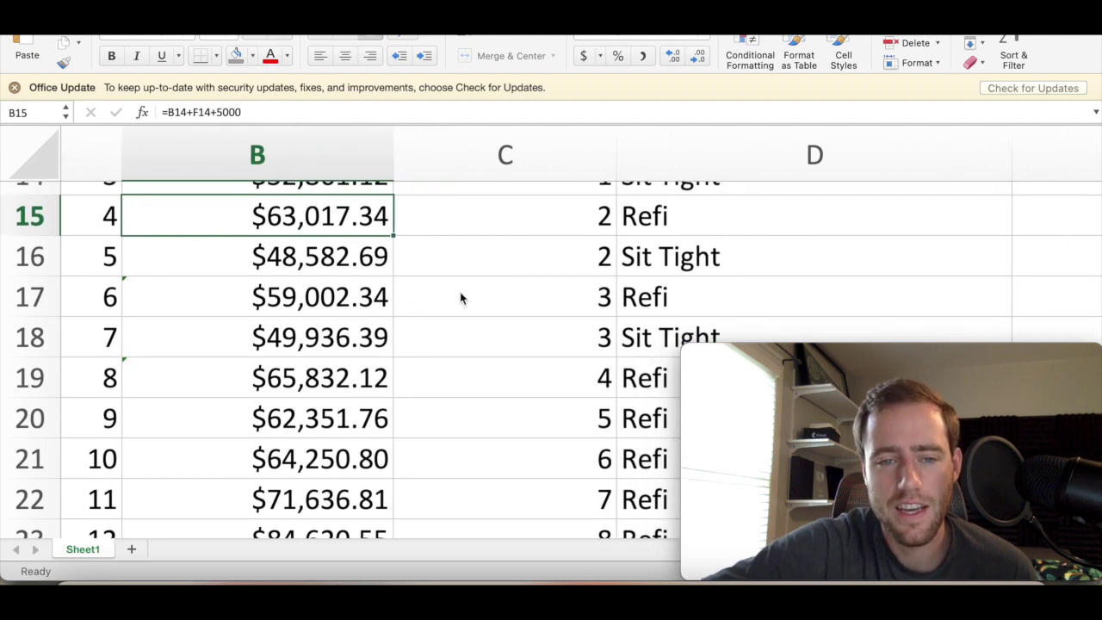
scroll(829, 297, "right", 4)
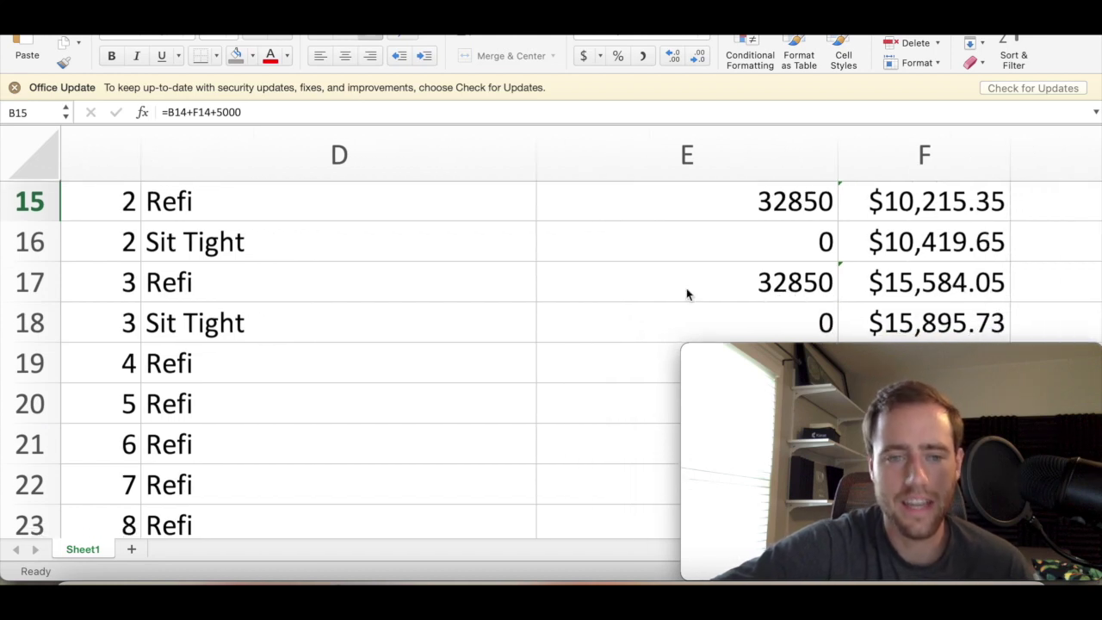
scroll(620, 304, "left", 1)
scroll(622, 306, "left", 1)
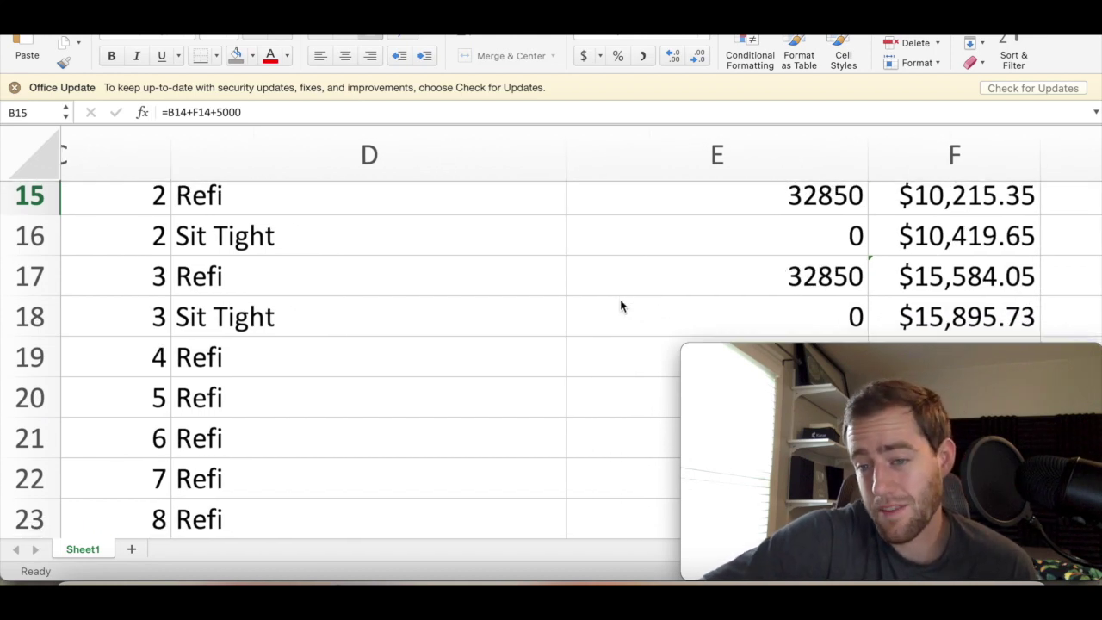
Examine the Cash and Properties values for Years 6 to 8 in rows 17 to 19
scroll(621, 305, "left", 10)
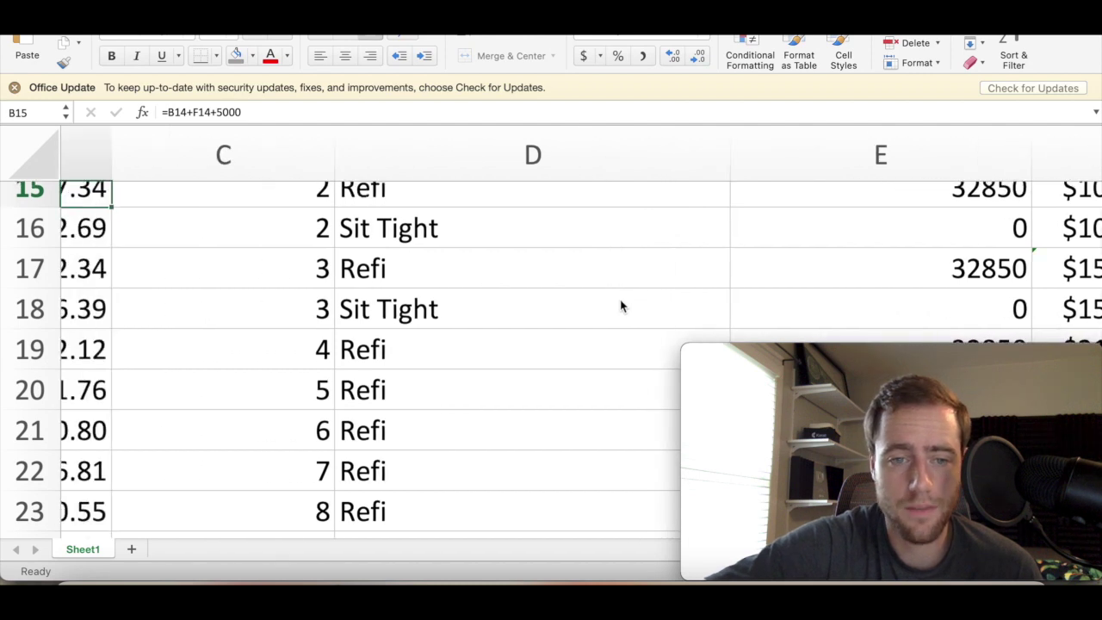
scroll(396, 296, "left", 4)
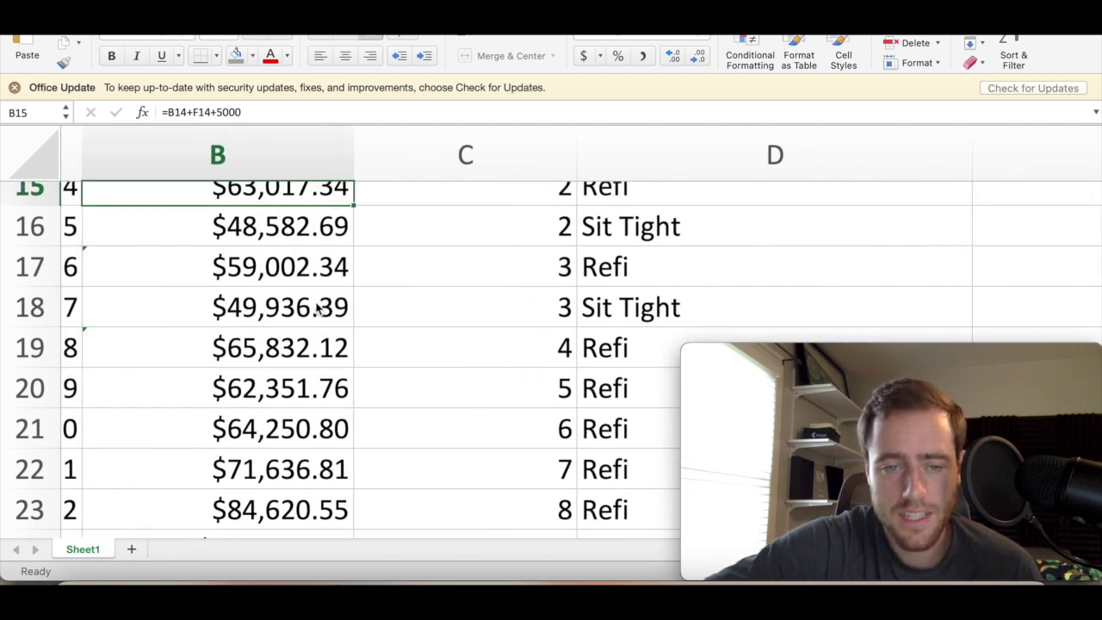
scroll(472, 318, "down", 1)
scroll(471, 320, "left", 3)
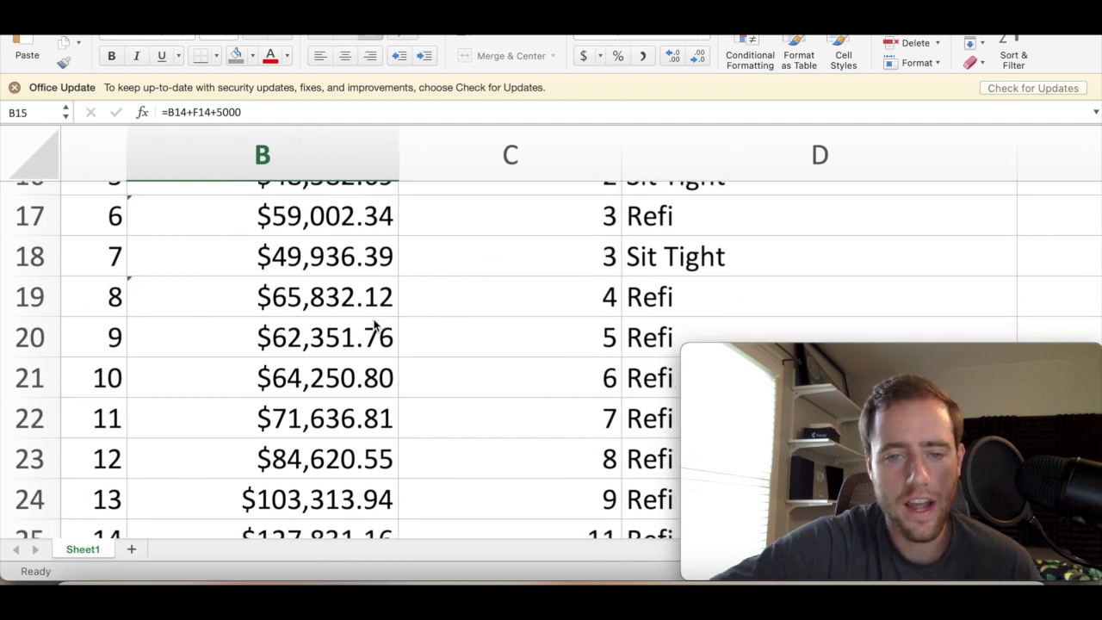
scroll(374, 324, "down", 1)
scroll(373, 325, "left", 1)
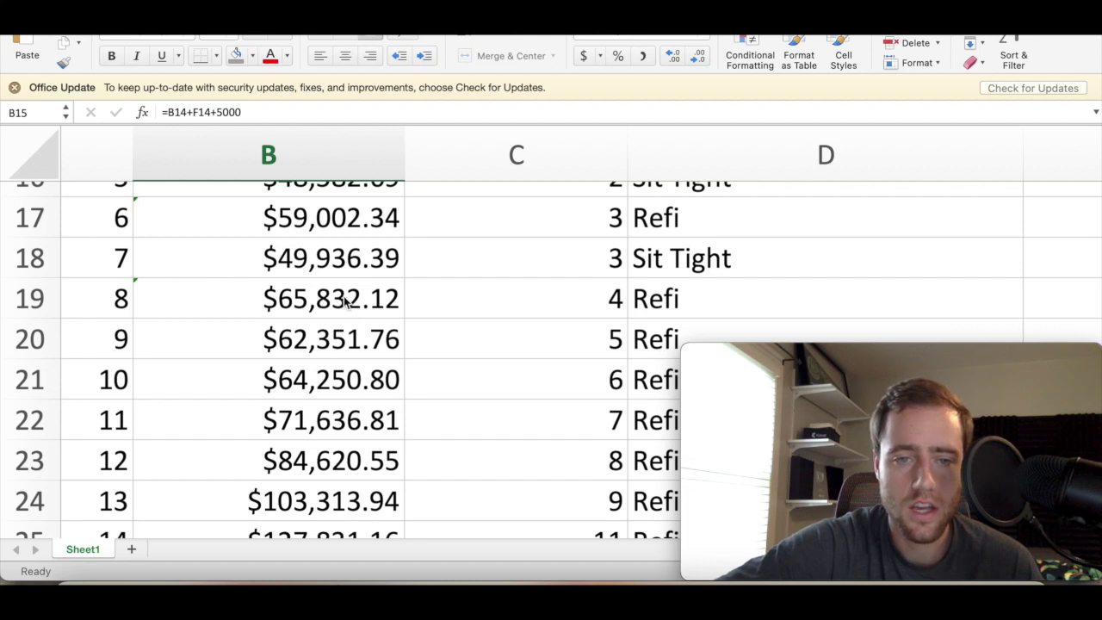
Compare the Year 8 Cash Out and Cashflow in E19 and F19 with the Cash values in column B
scroll(344, 301, "down", 1)
scroll(344, 301, "right", 5)
scroll(878, 284, "right", 3)
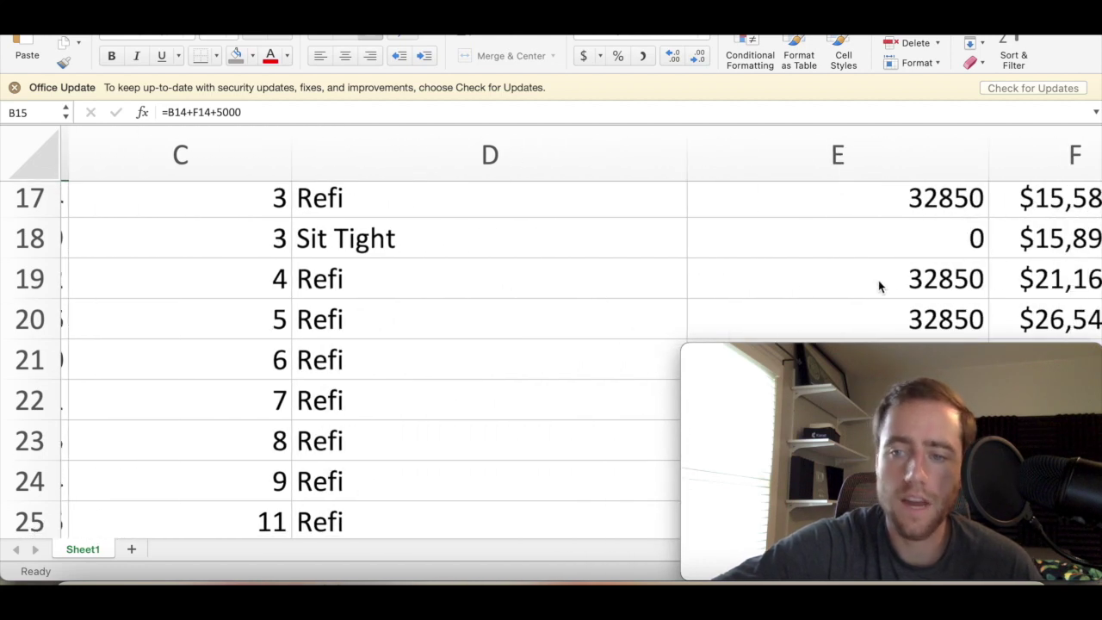
scroll(878, 284, "down", 1)
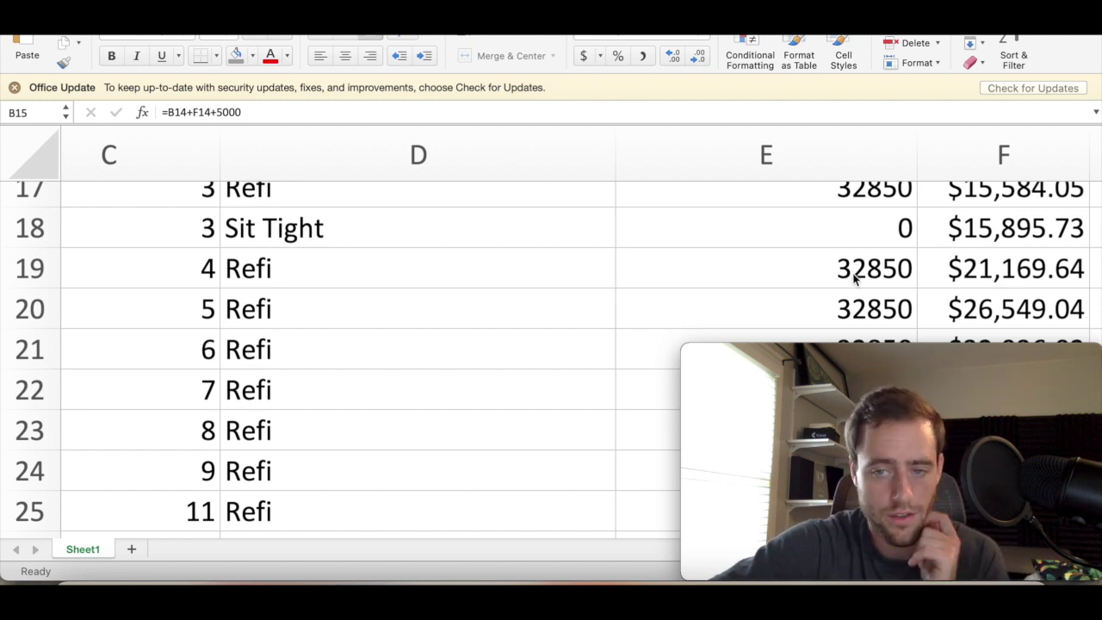
scroll(797, 273, "left", 5)
scroll(797, 273, "up", 1)
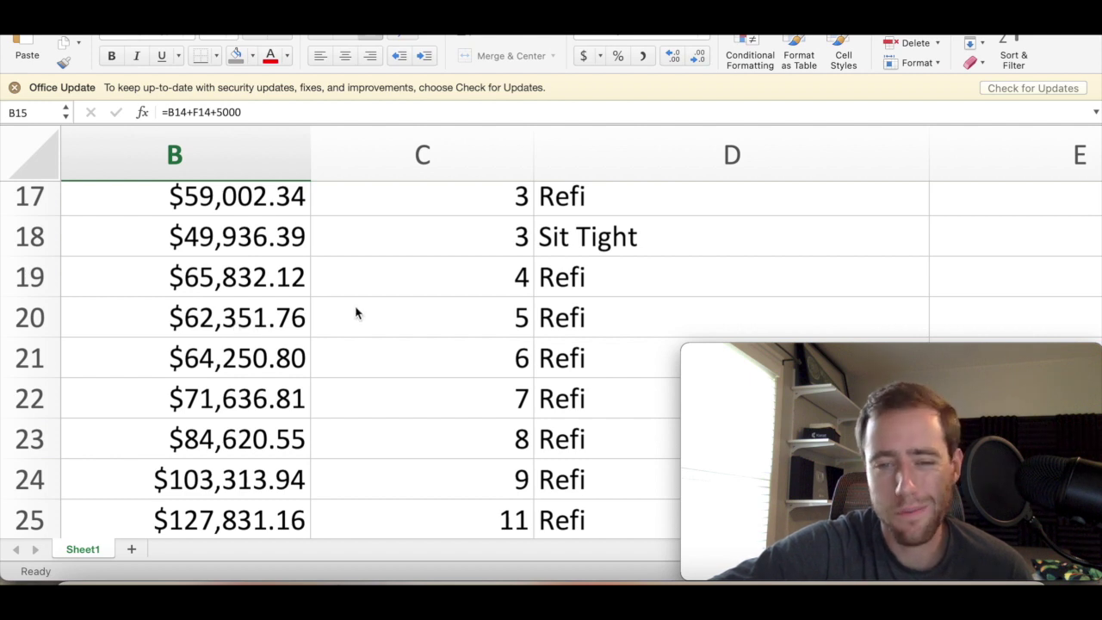
Examine the Year 9 and Year 10 rows from Cash Out and Cashflow back to Cash
scroll(362, 318, "down", 1)
scroll(453, 310, "right", 5)
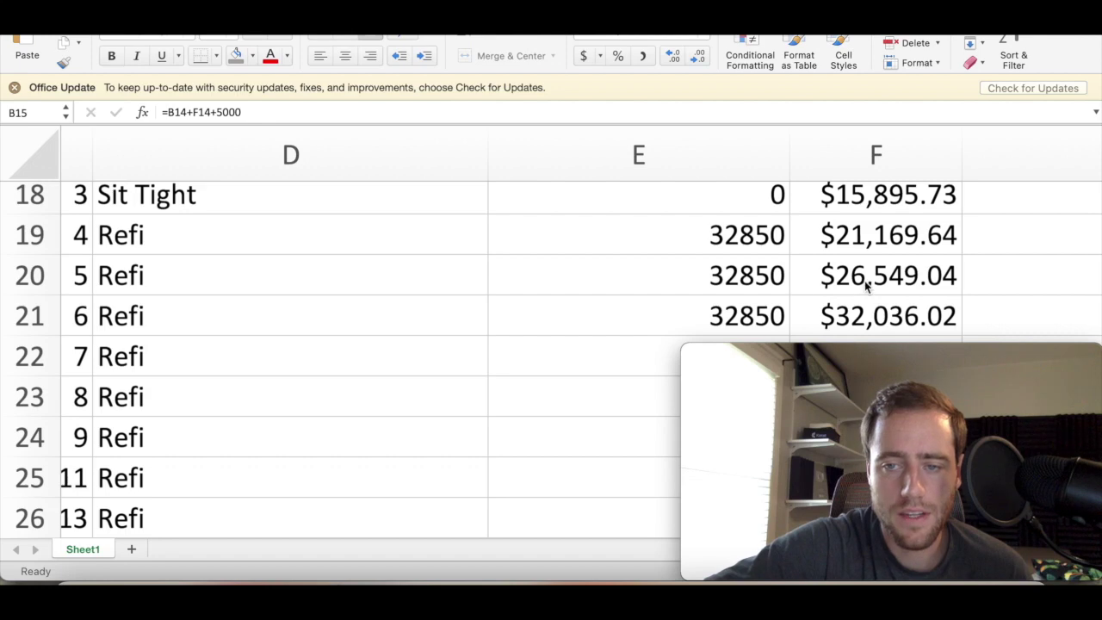
scroll(535, 321, "left", 3)
scroll(536, 323, "left", 5)
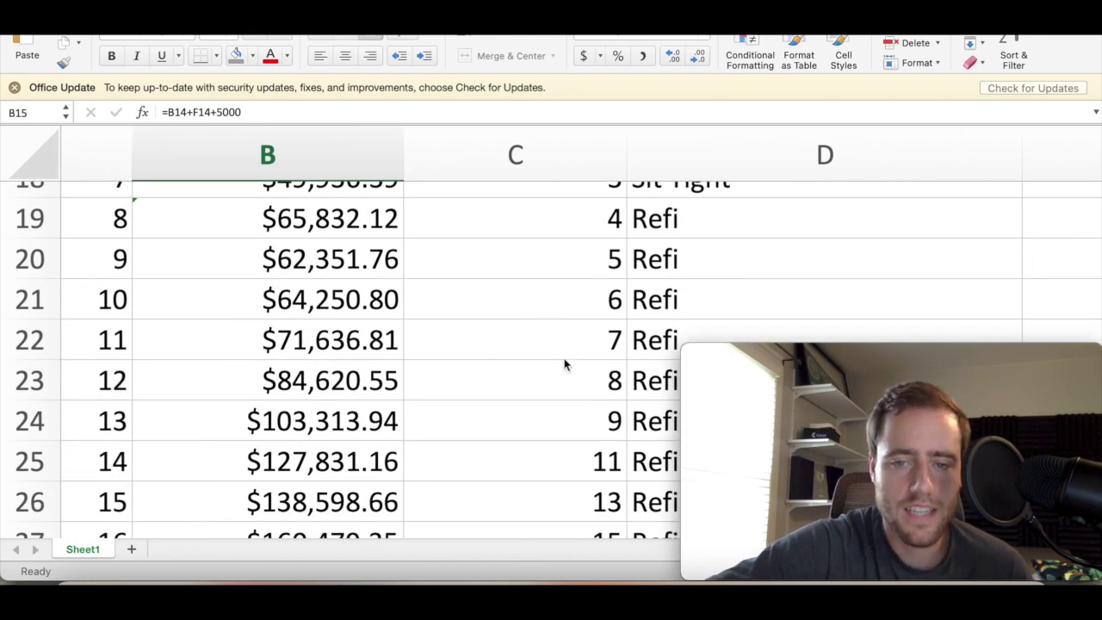
Review the projection through Year 14, comparing the Cash and Properties in row 25 with its Cash Out and Cashflow
scroll(574, 428, "down", 1)
scroll(574, 428, "down", 3)
scroll(574, 428, "left", 1)
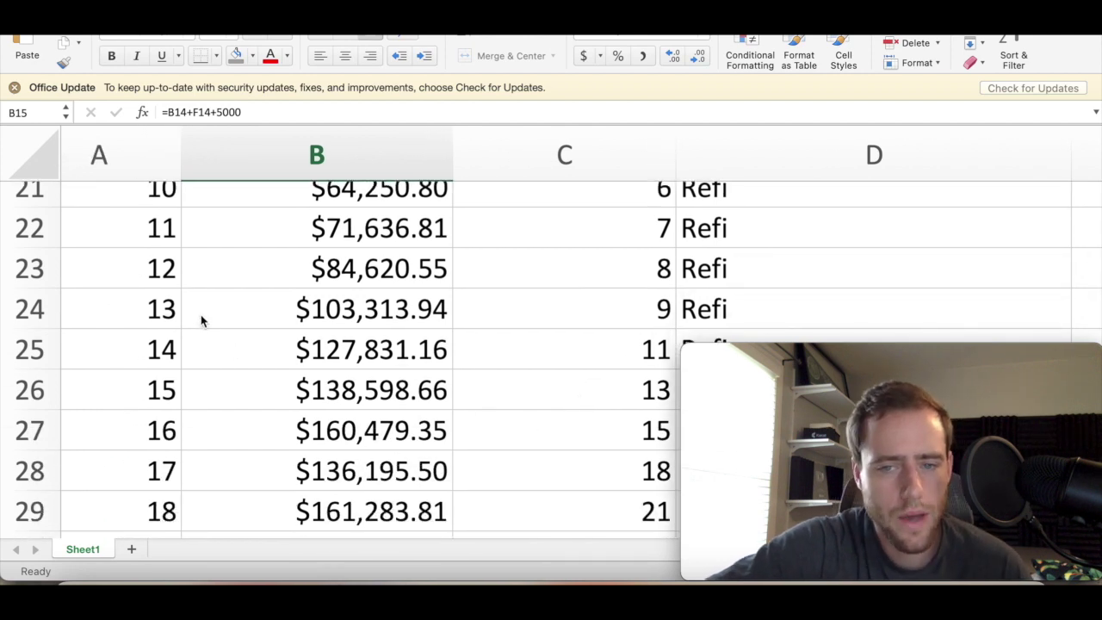
scroll(249, 347, "down", 1)
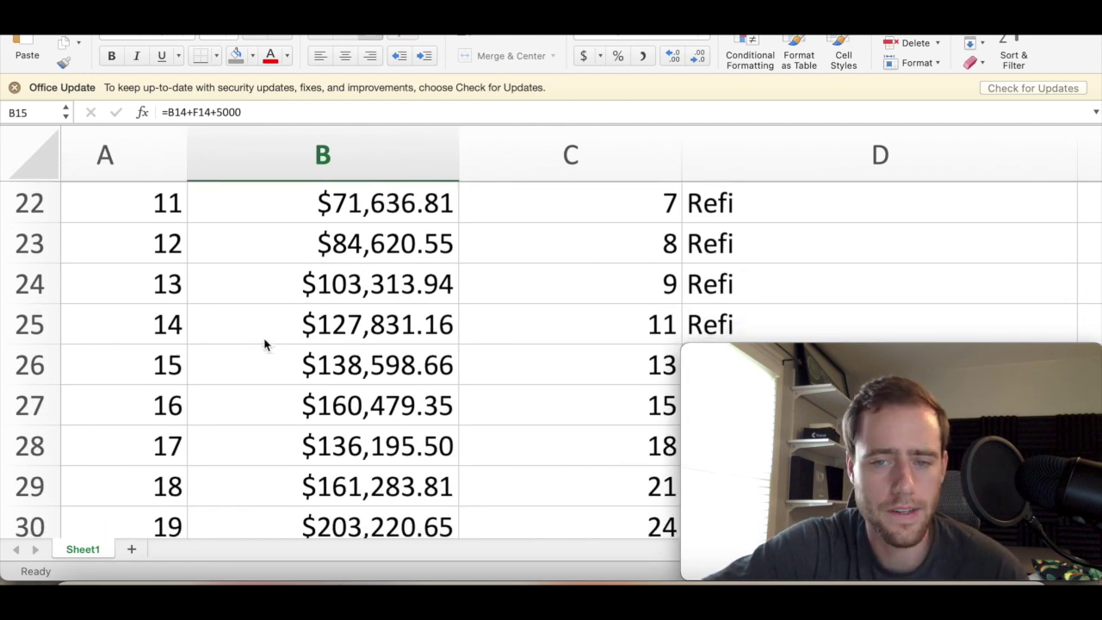
scroll(339, 327, "down", 1)
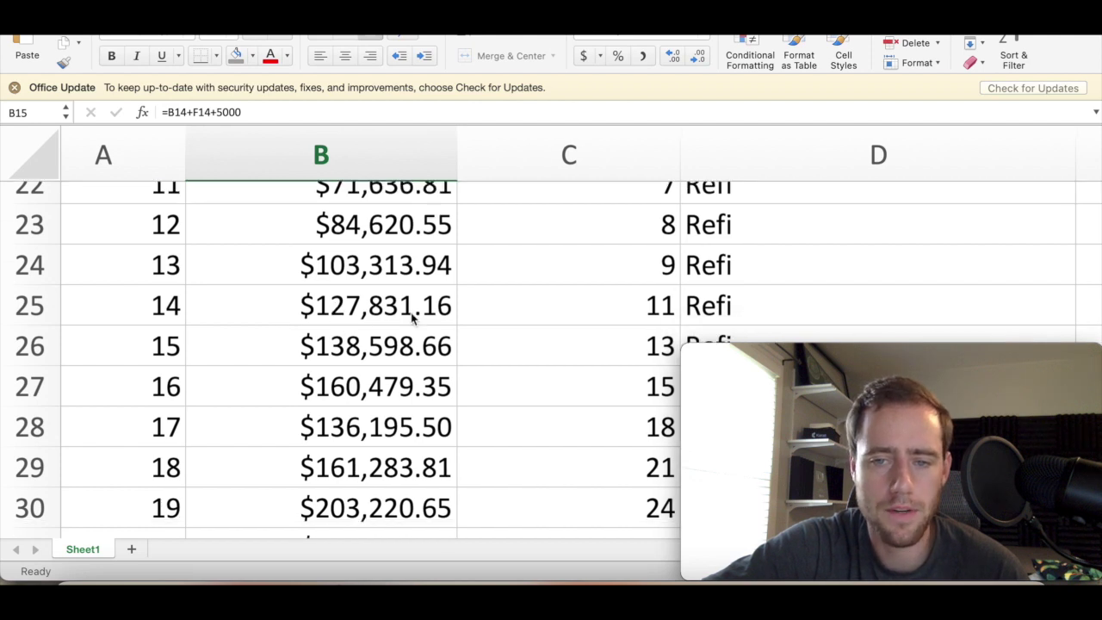
scroll(411, 314, "right", 3)
scroll(411, 315, "right", 2)
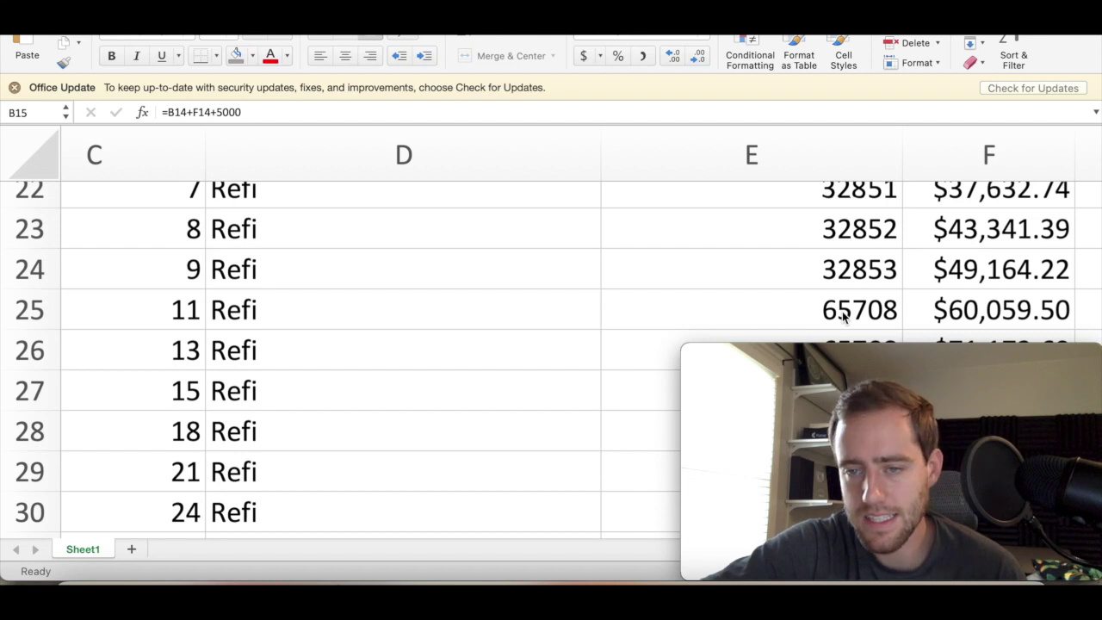
scroll(844, 316, "down", 1)
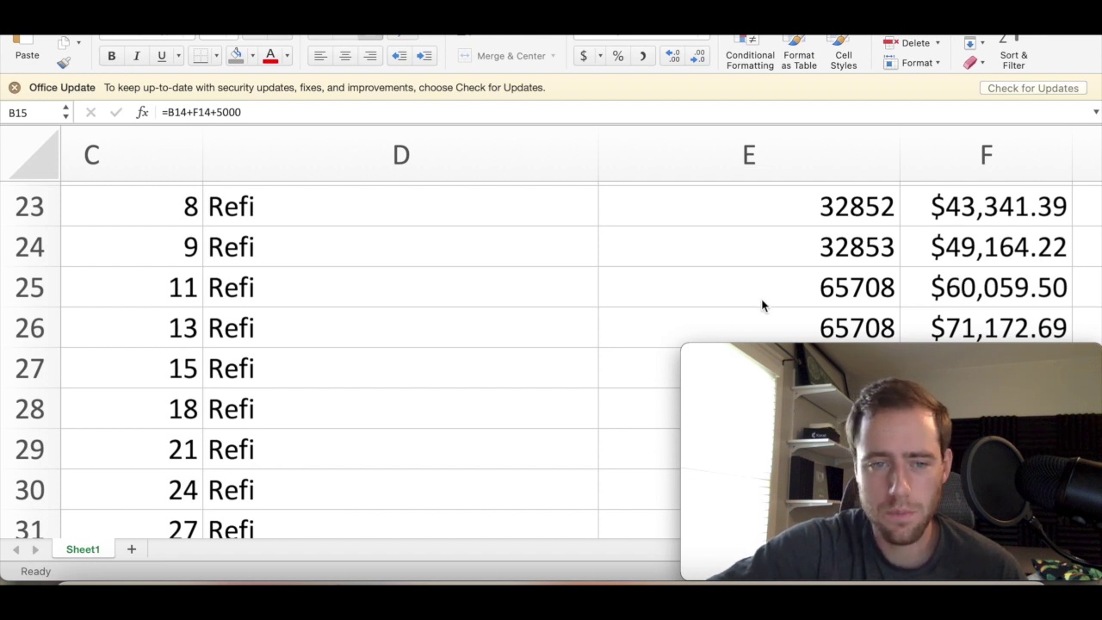
Examine the Year 15 and Year 16 rows from Cash and Properties across to Cash Out and Cashflow
scroll(762, 305, "left", 6)
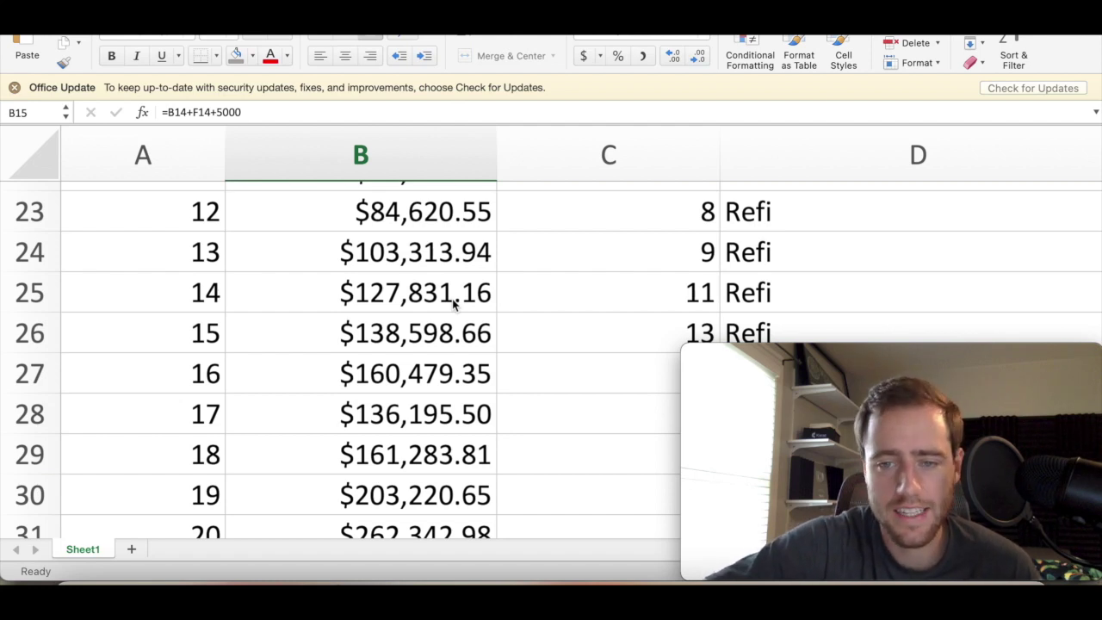
scroll(454, 301, "down", 1)
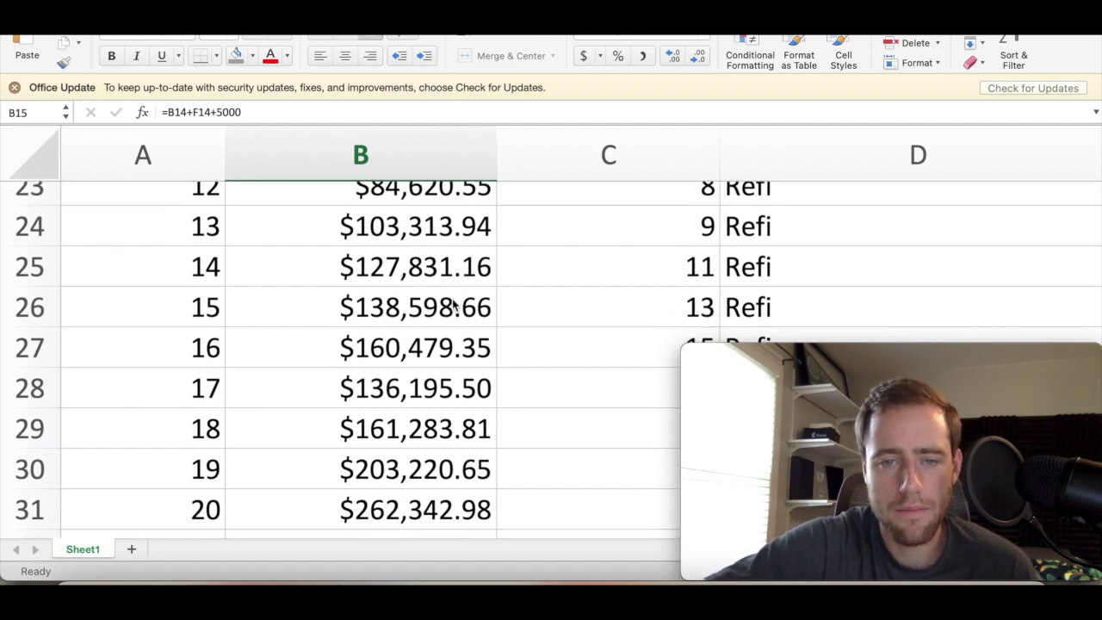
scroll(453, 301, "down", 1)
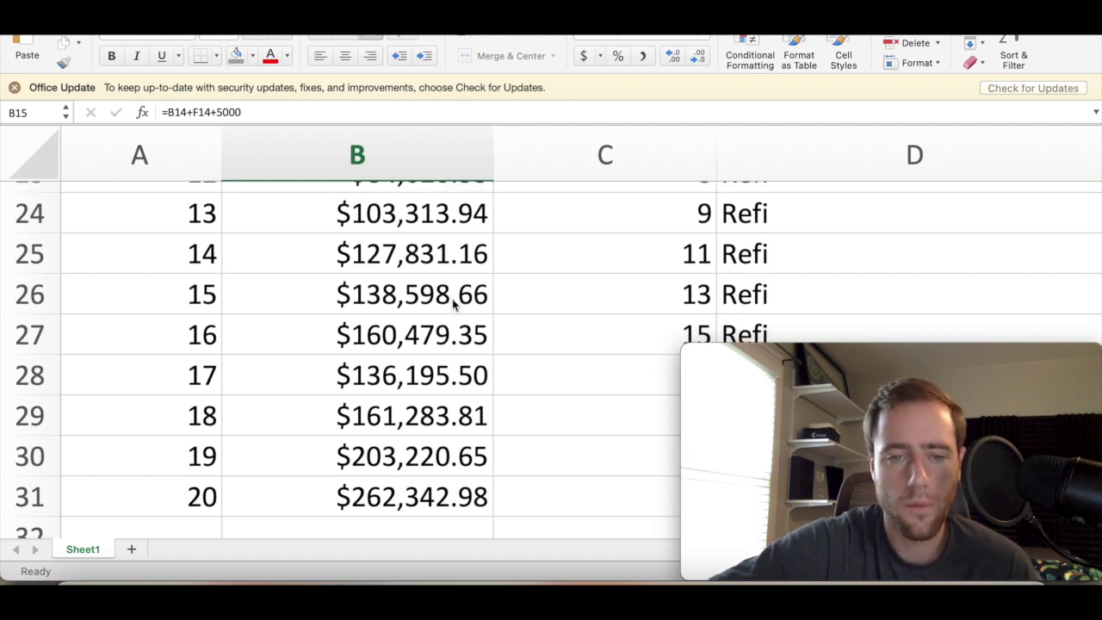
scroll(619, 301, "right", 3)
scroll(619, 300, "down", 1)
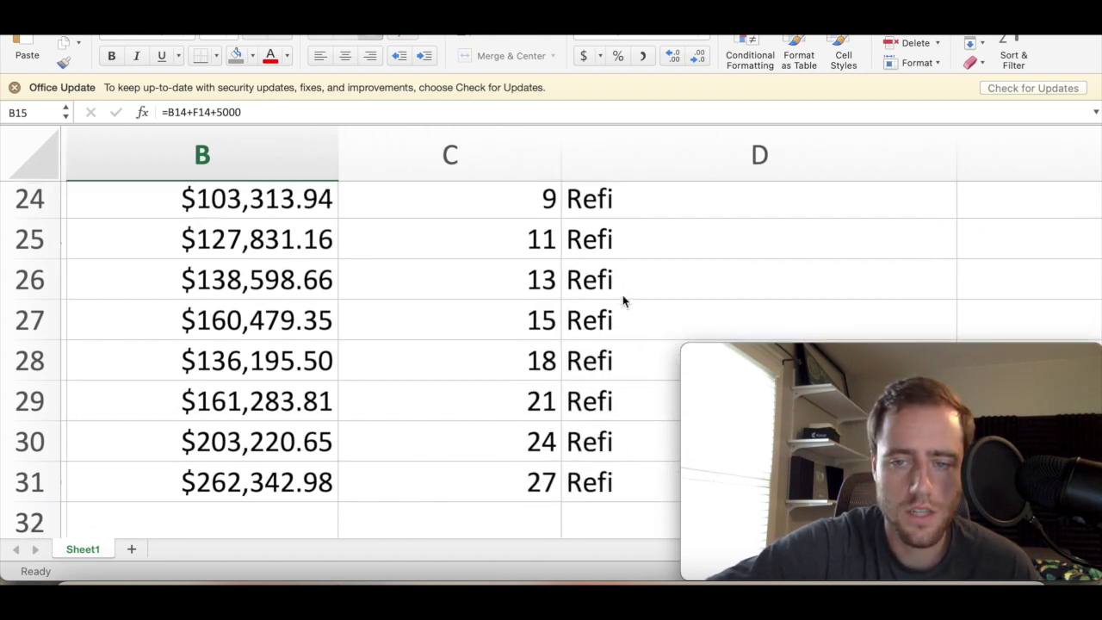
scroll(624, 300, "right", 5)
scroll(624, 300, "down", 1)
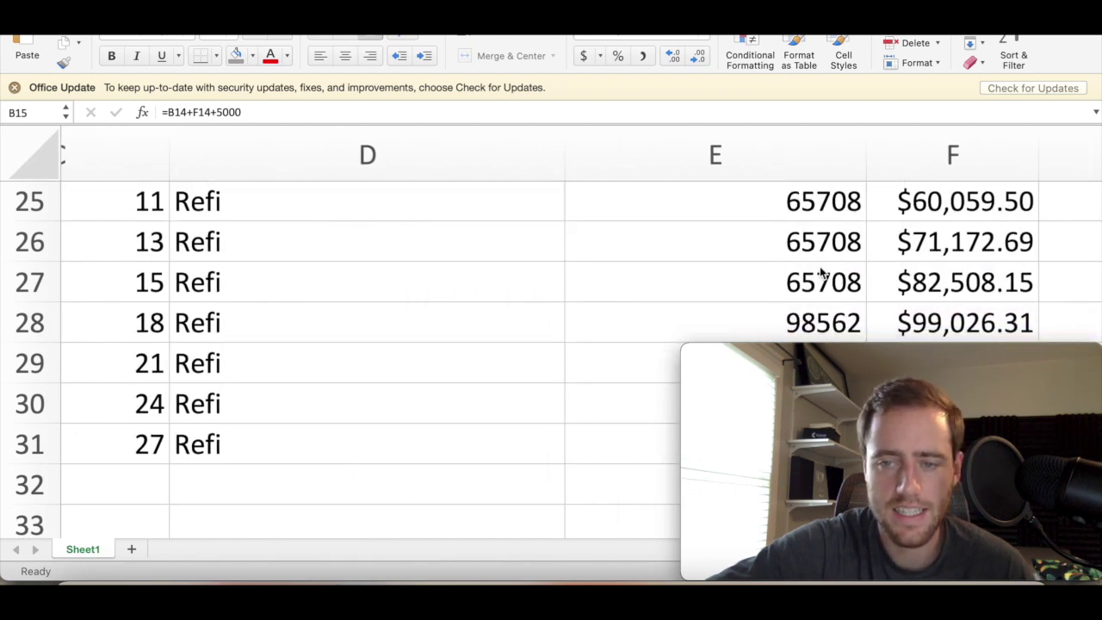
Compare the Year 16 and Year 17 Cash values in B27 and B28 with the surrounding years through Year 20
scroll(819, 272, "left", 6)
scroll(560, 278, "down", 1)
scroll(362, 297, "up", 1)
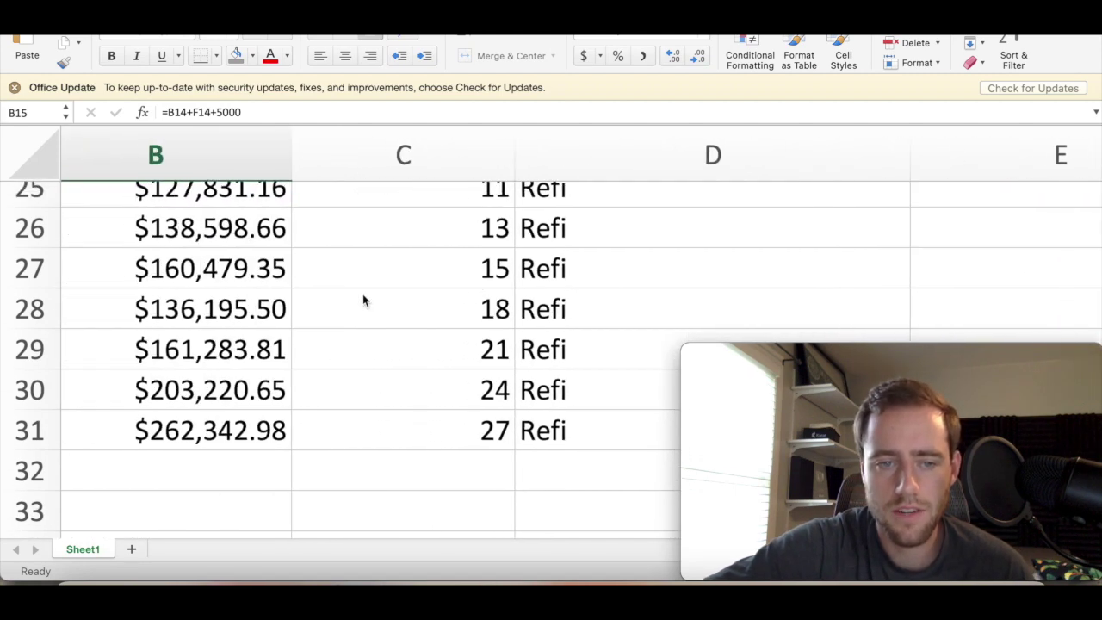
scroll(363, 295, "left", 4)
scroll(363, 295, "down", 1)
scroll(363, 295, "up", 1)
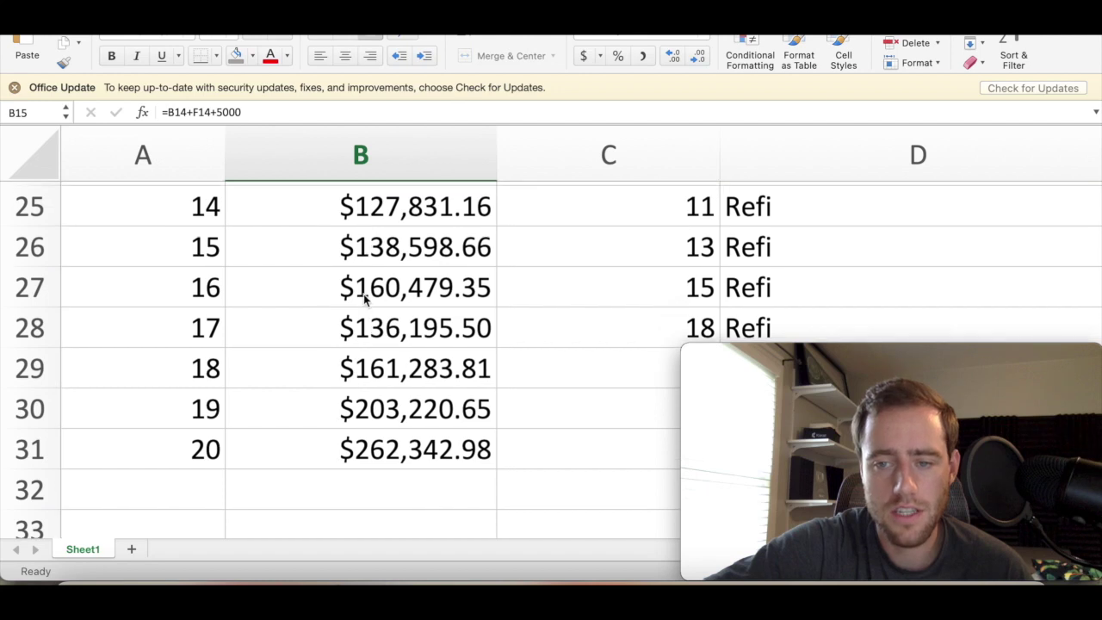
scroll(363, 297, "up", 1)
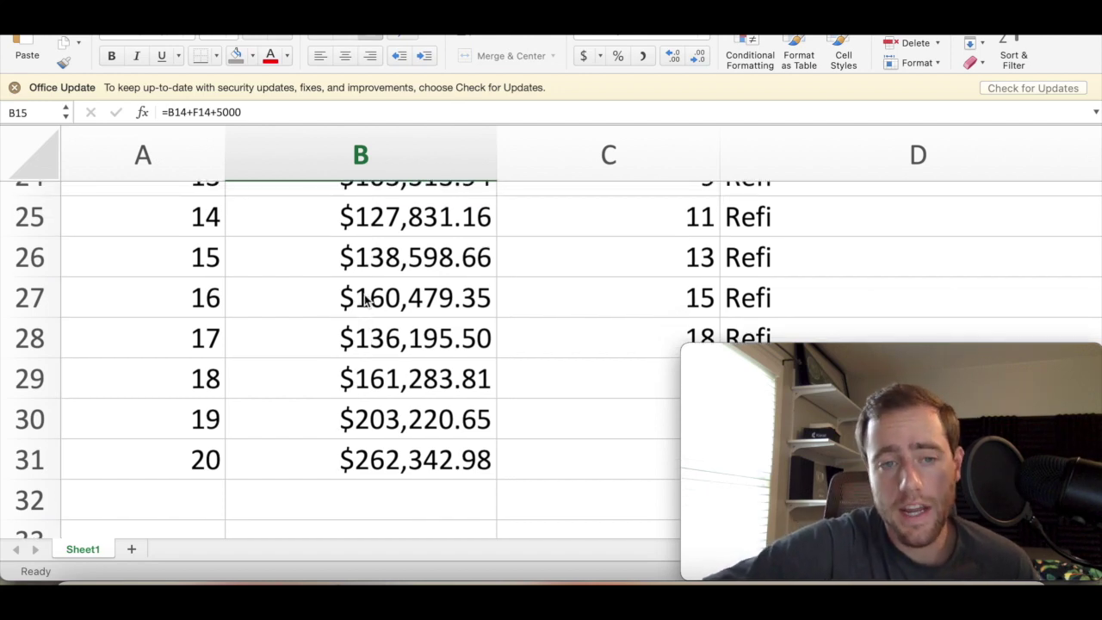
scroll(365, 297, "up", 1)
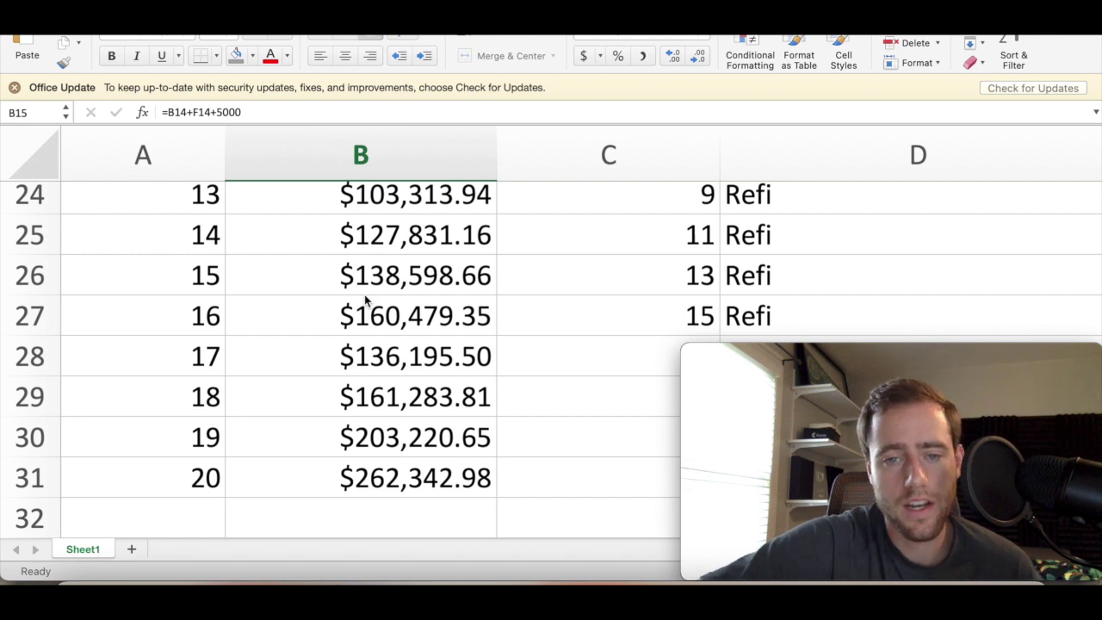
scroll(364, 299, "down", 1)
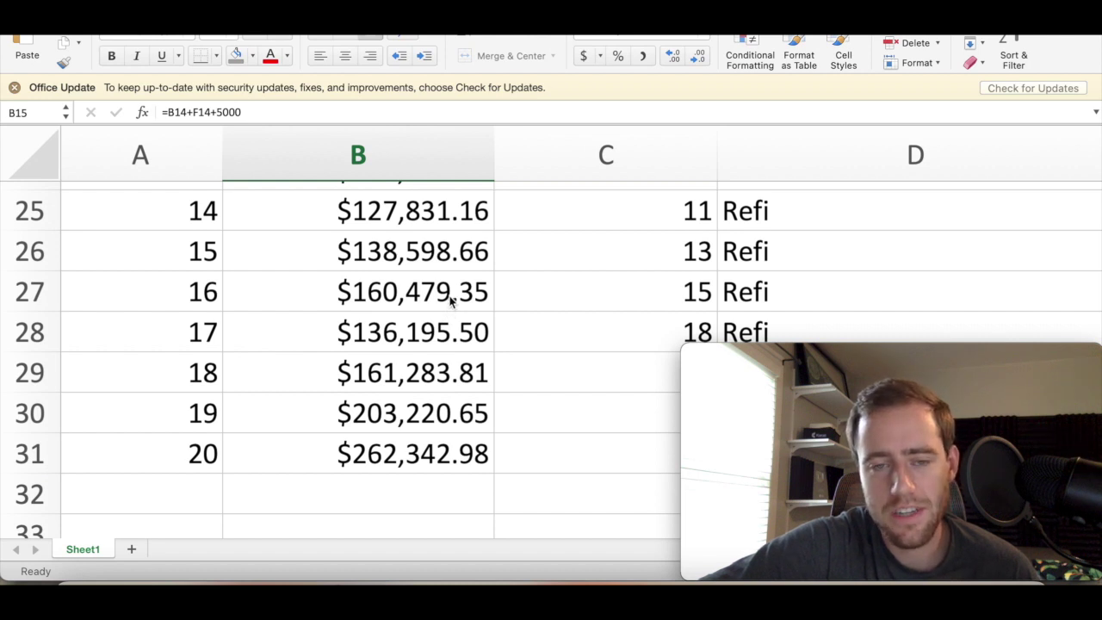
scroll(448, 312, "down", 1)
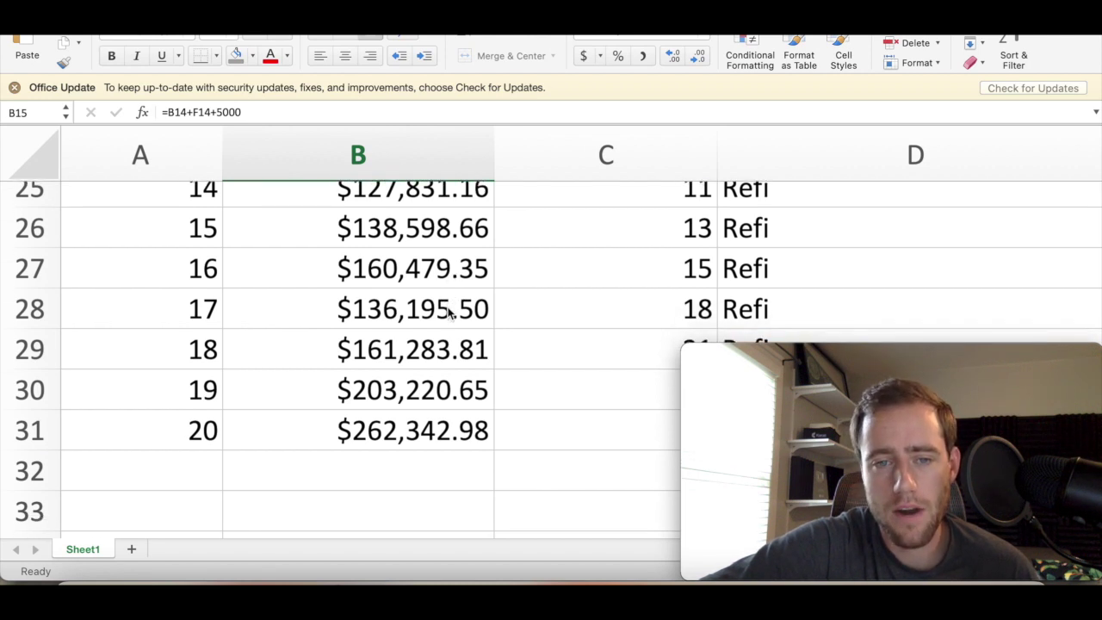
Examine the Year 17 row across Properties, Notes and Cash Out, ending at E28
scroll(469, 312, "right", 1)
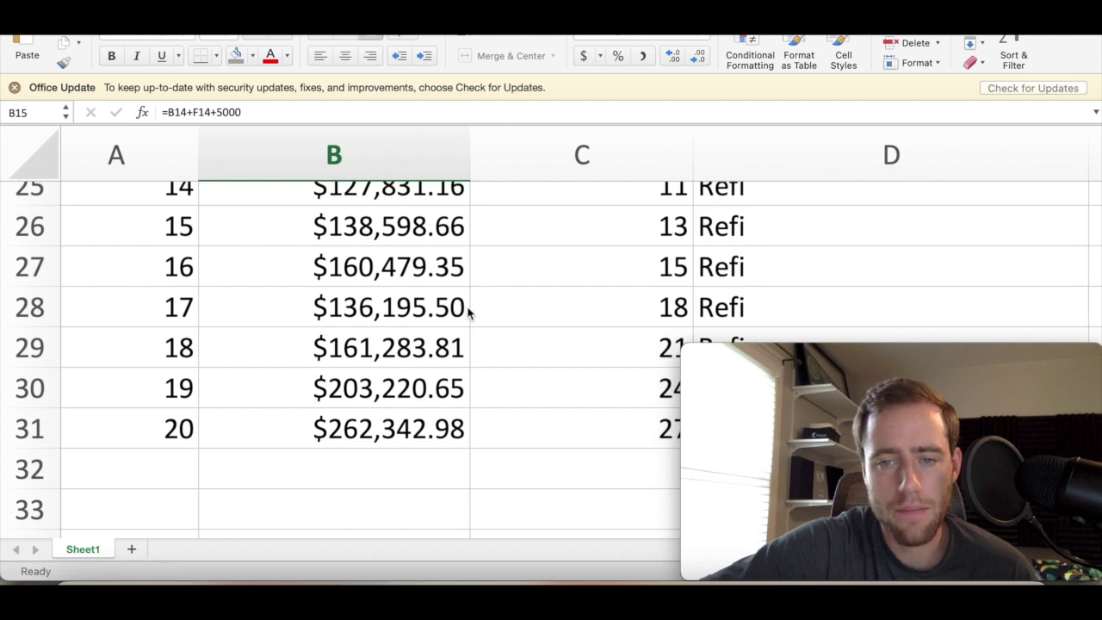
scroll(438, 313, "right", 5)
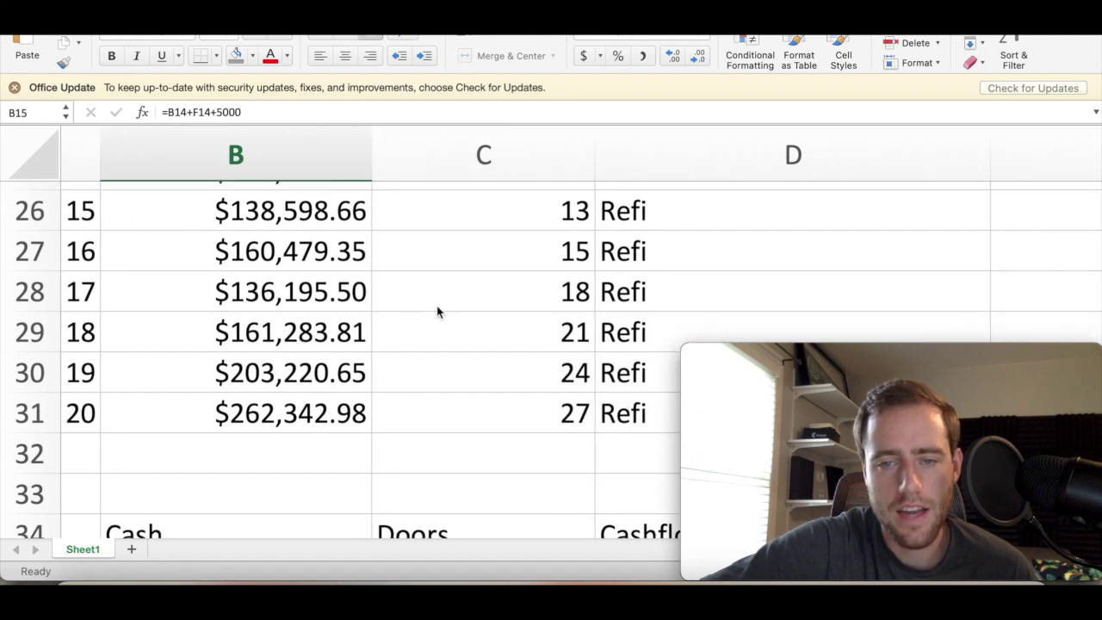
scroll(560, 310, "right", 6)
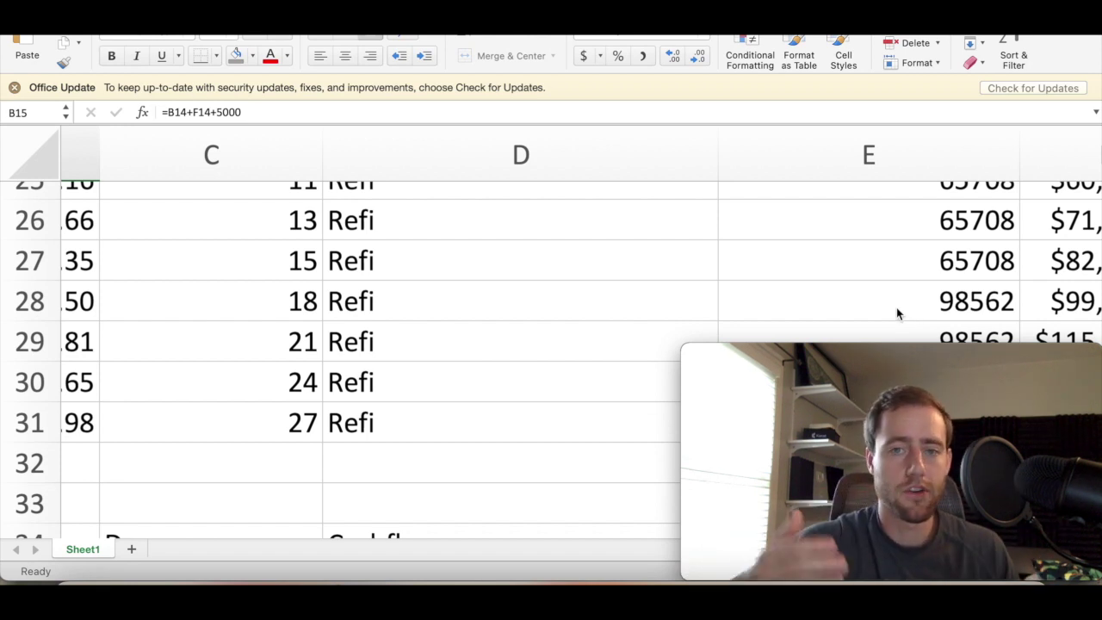
scroll(896, 307, "right", 4)
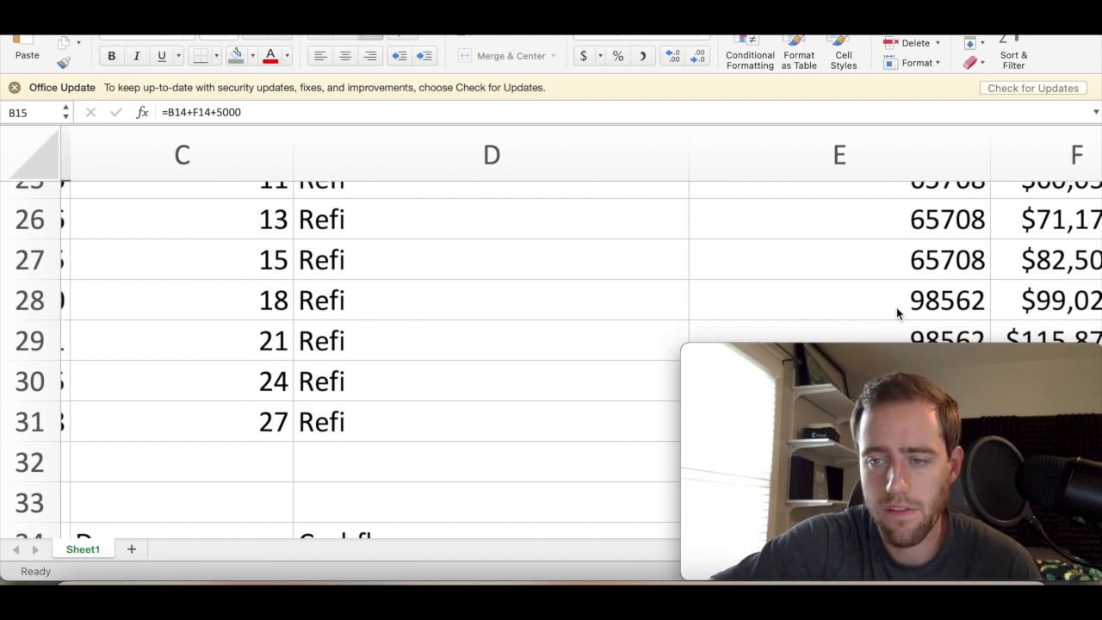
Examine the projection's final rows through Year 20, continuing down to the Cash and Doors summary in row 35
scroll(988, 315, "down", 1)
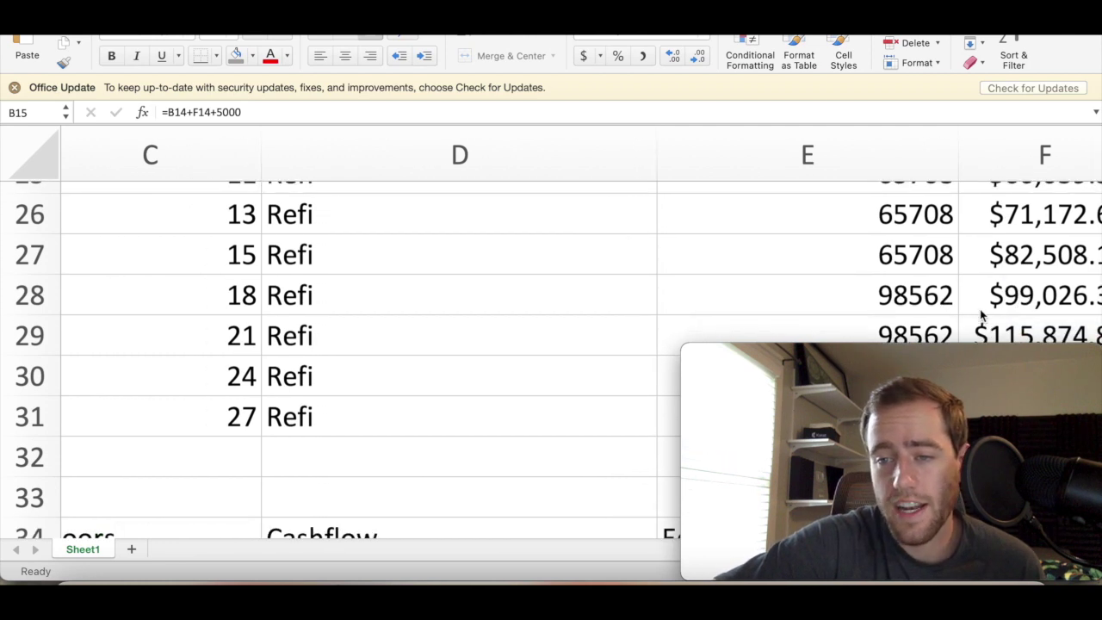
scroll(395, 283, "left", 4)
scroll(351, 299, "down", 1)
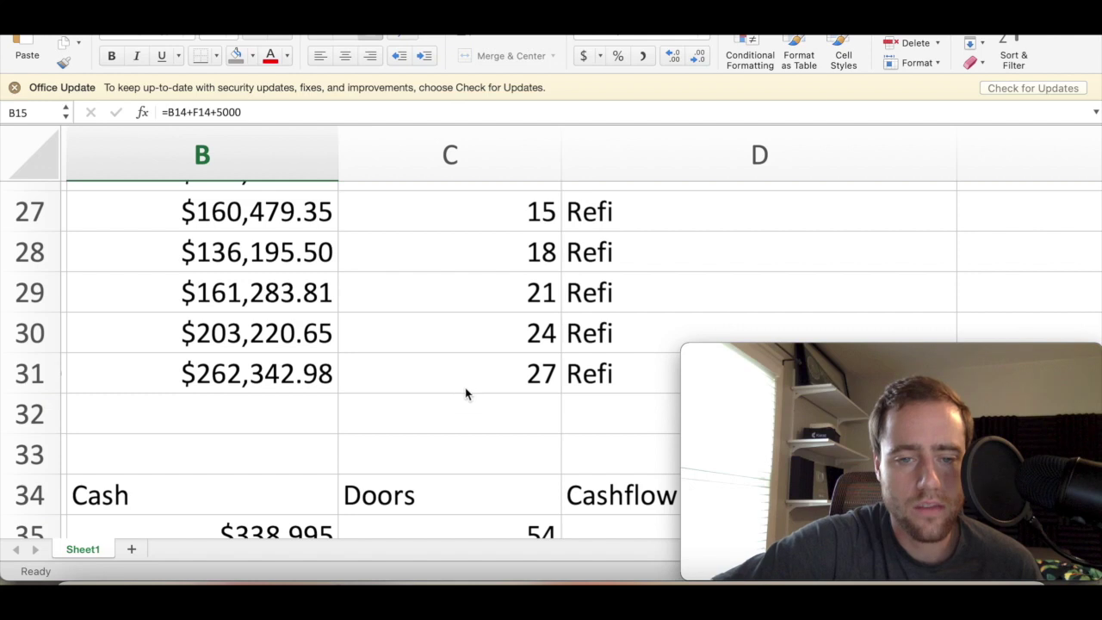
scroll(464, 389, "down", 2)
scroll(464, 389, "left", 1)
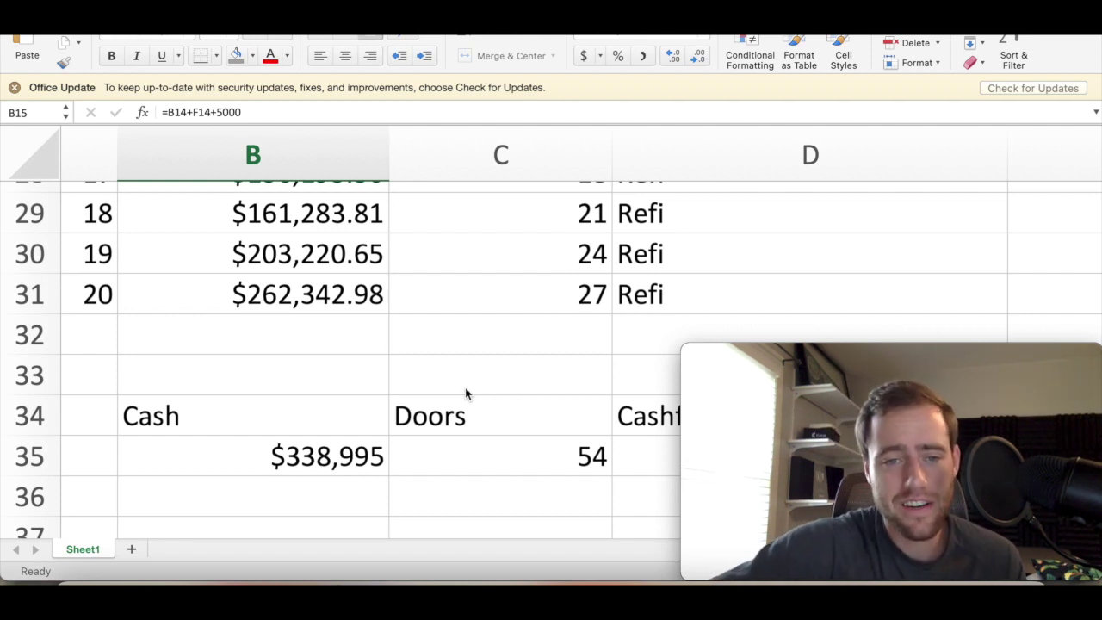
scroll(465, 393, "right", 1)
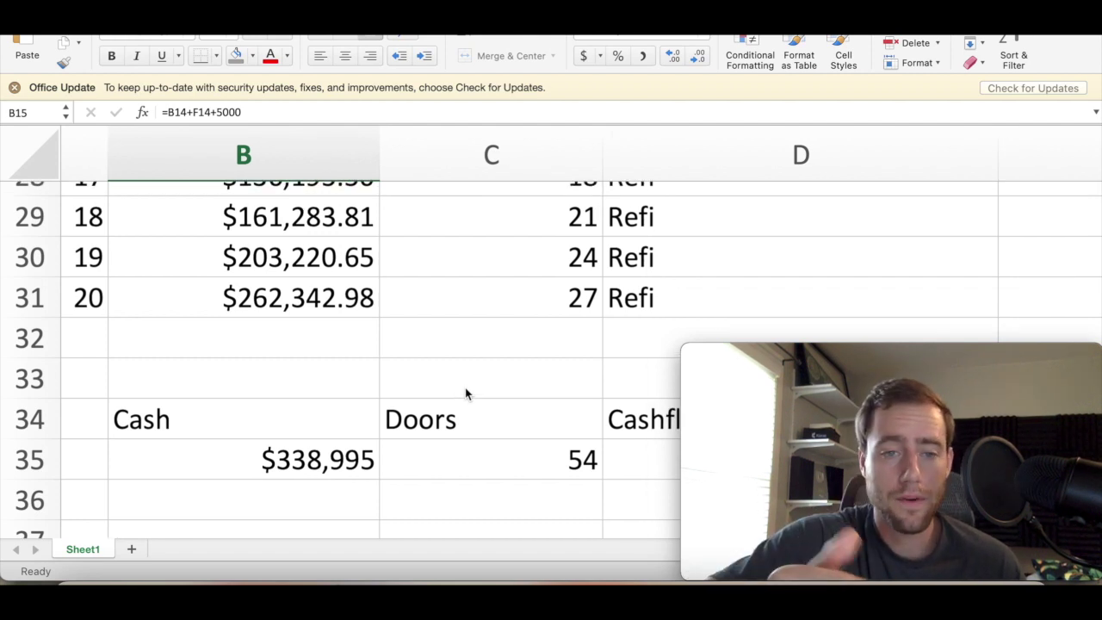
Compare the Year 20 Cash and Properties values in row 31 with the summary Cash and Doors in row 35
scroll(464, 393, "up", 1)
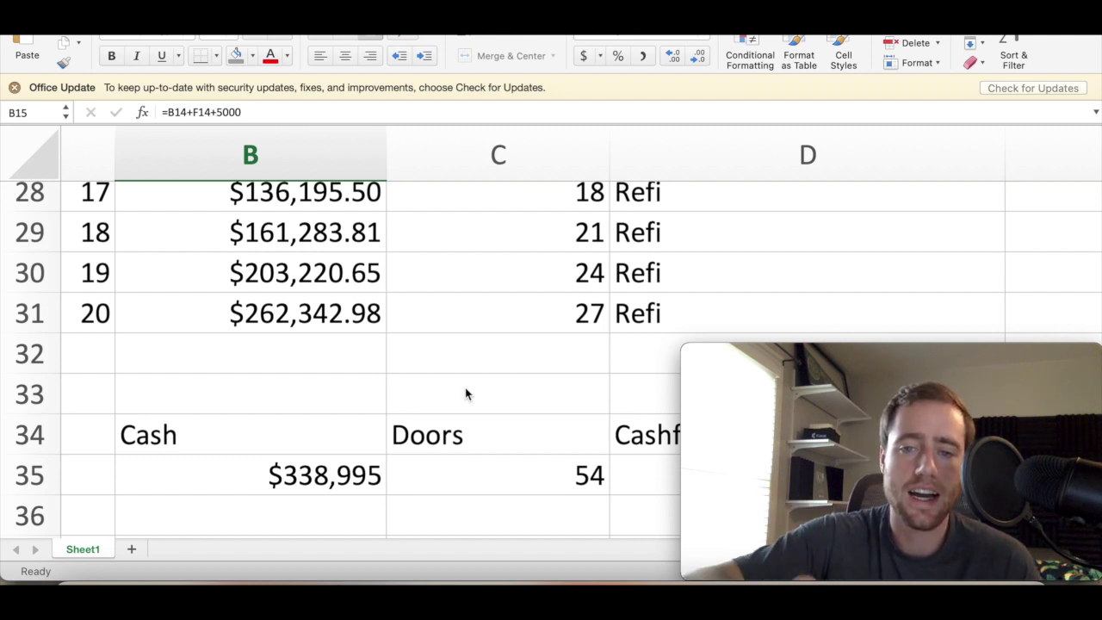
scroll(464, 393, "left", 2)
scroll(465, 394, "down", 1)
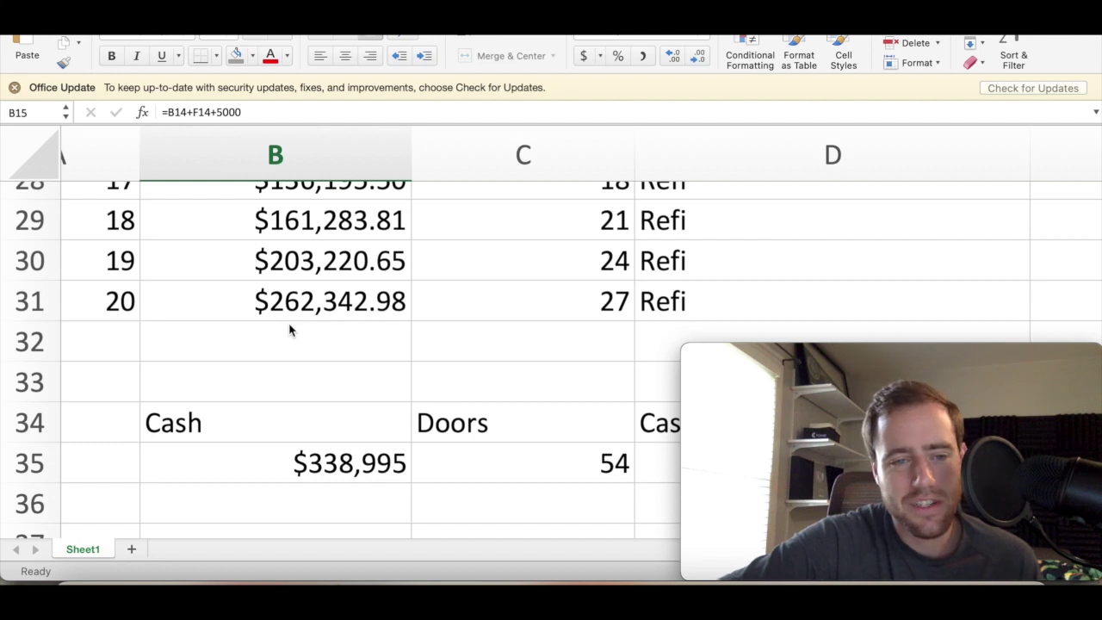
scroll(290, 327, "left", 1)
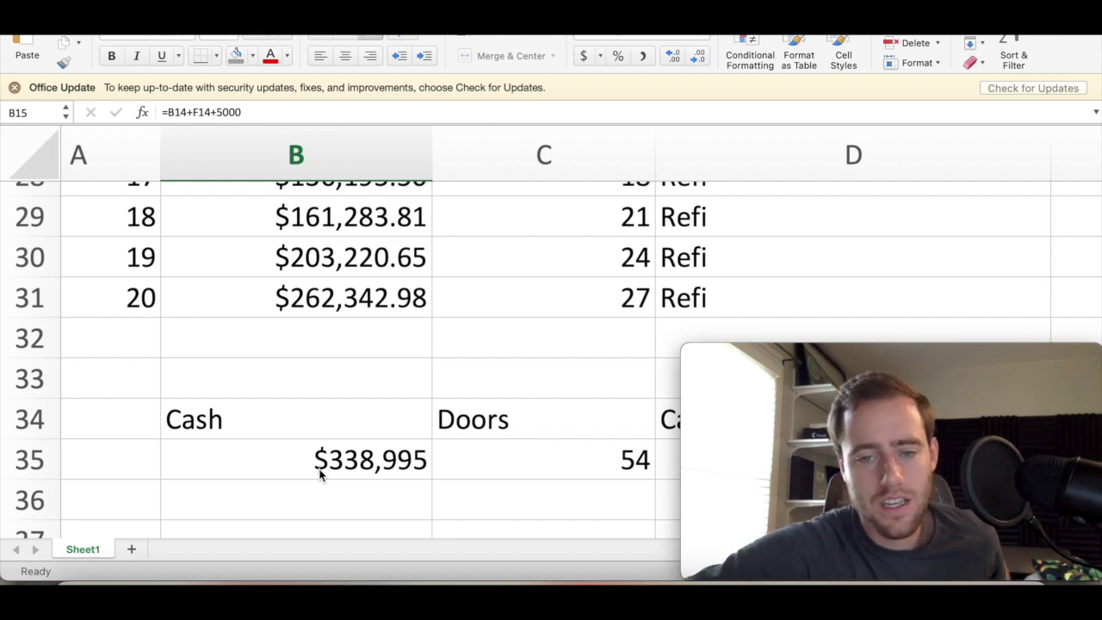
scroll(319, 473, "left", 1)
scroll(319, 474, "down", 1)
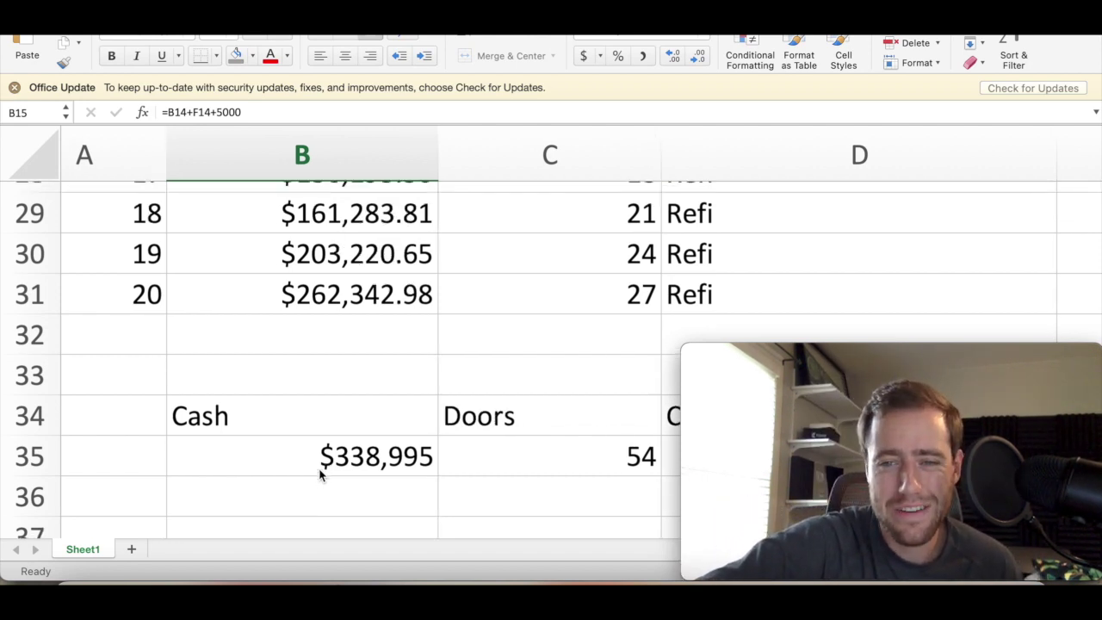
scroll(319, 474, "right", 1)
scroll(319, 473, "down", 1)
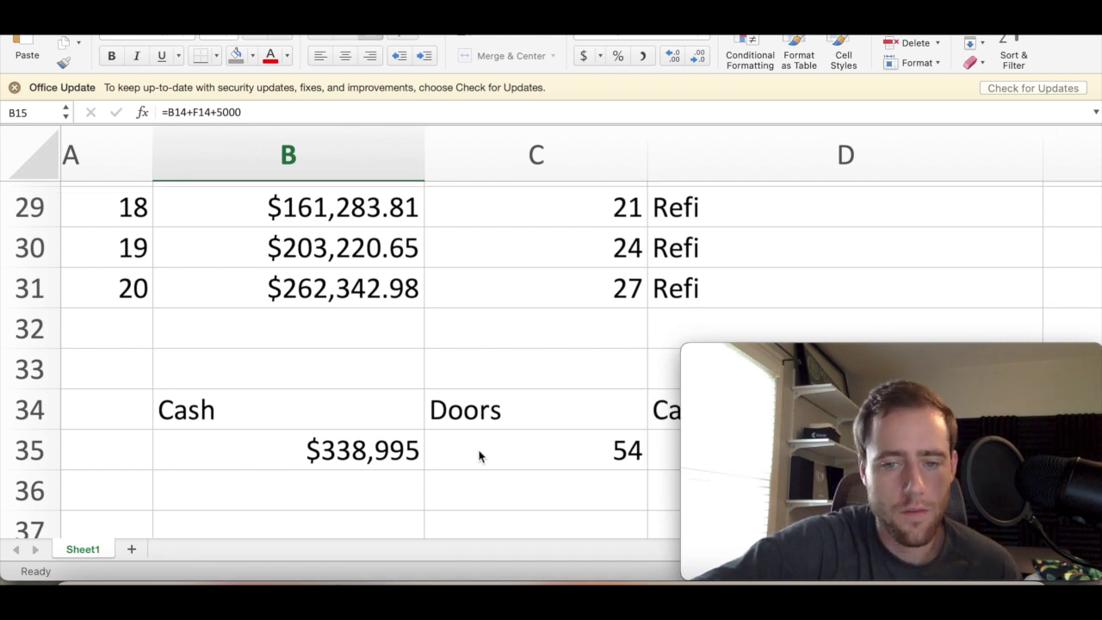
Review the summary row from Doors across Cashflow in D35 to Equity In Property 27 in E35
scroll(479, 456, "right", 5)
scroll(480, 456, "down", 1)
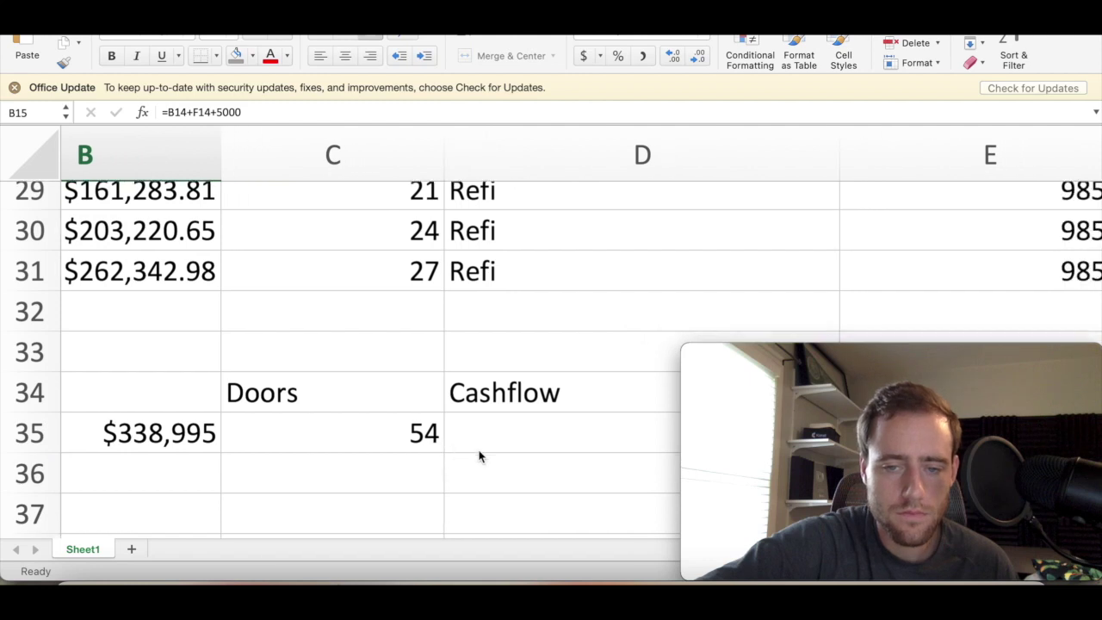
scroll(479, 457, "right", 5)
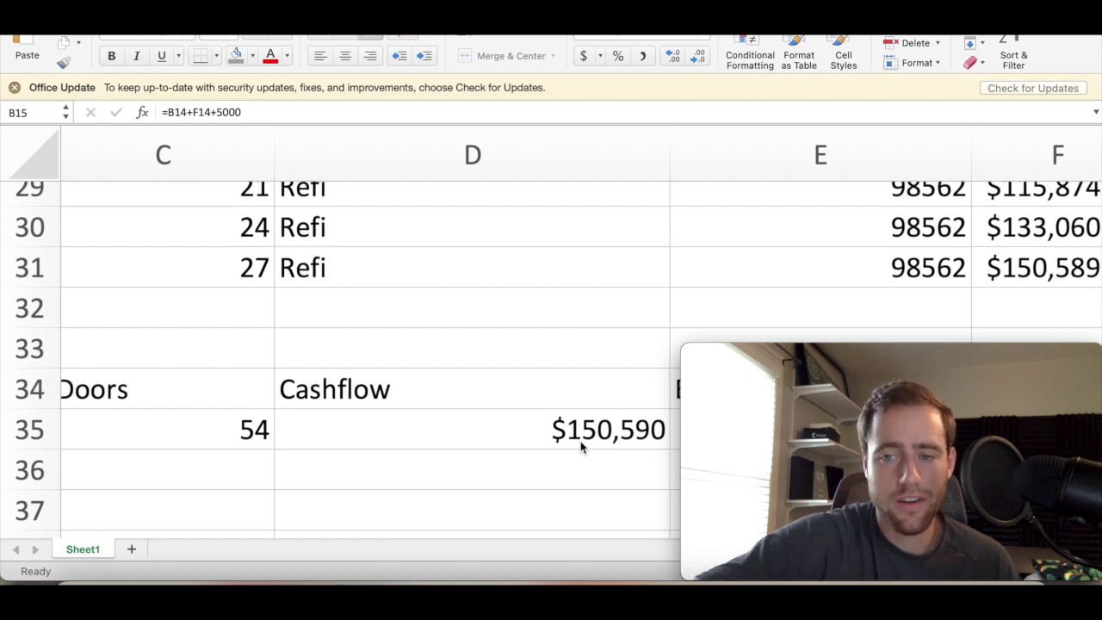
scroll(580, 442, "right", 3)
scroll(580, 446, "right", 9)
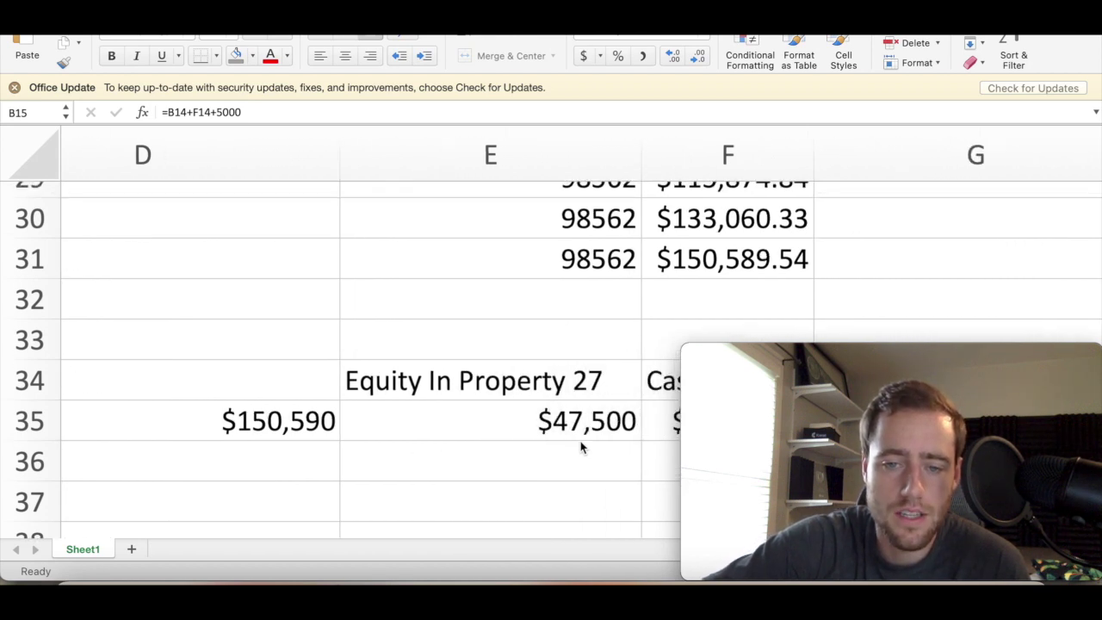
scroll(580, 446, "left", 1)
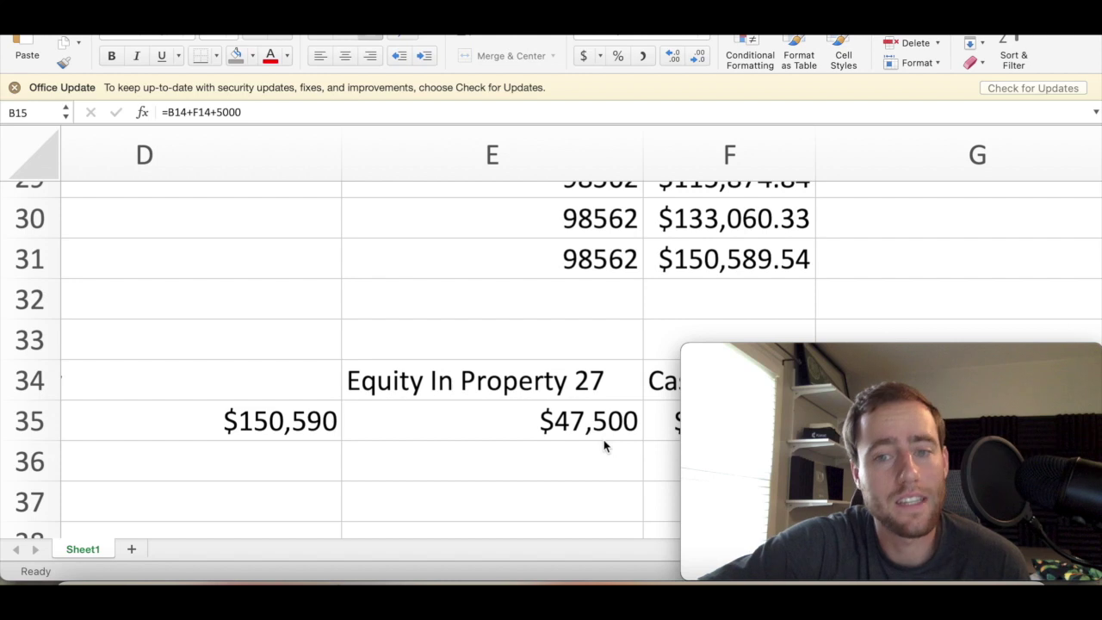
Check the Year 20 row against the summary, and inspect the formula behind Equity In Property 27 in E35
scroll(603, 445, "left", 6)
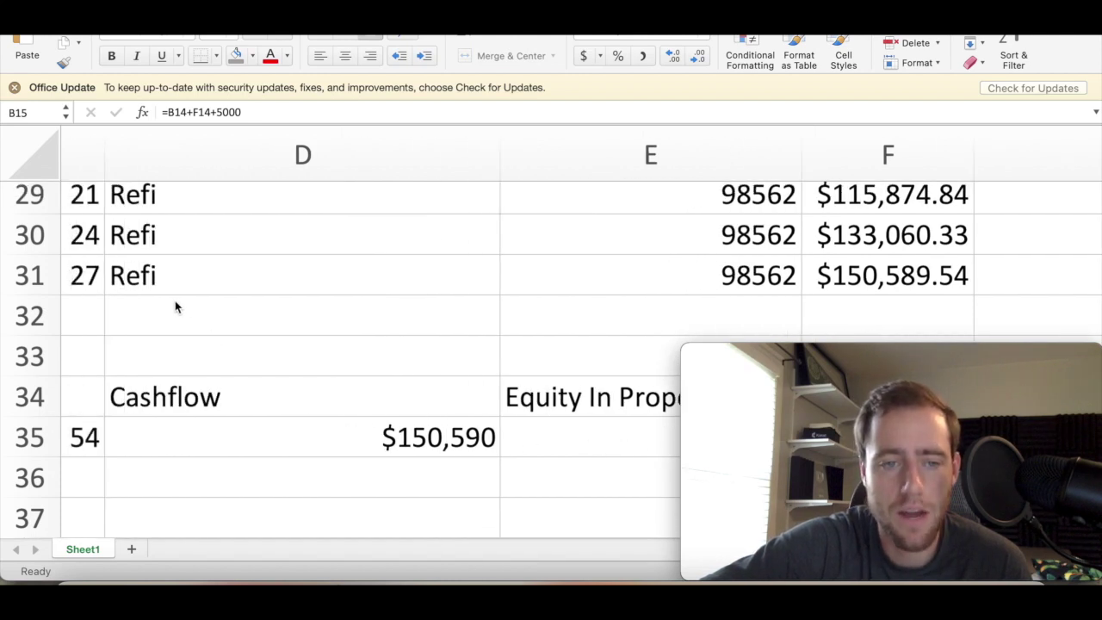
scroll(408, 369, "right", 3)
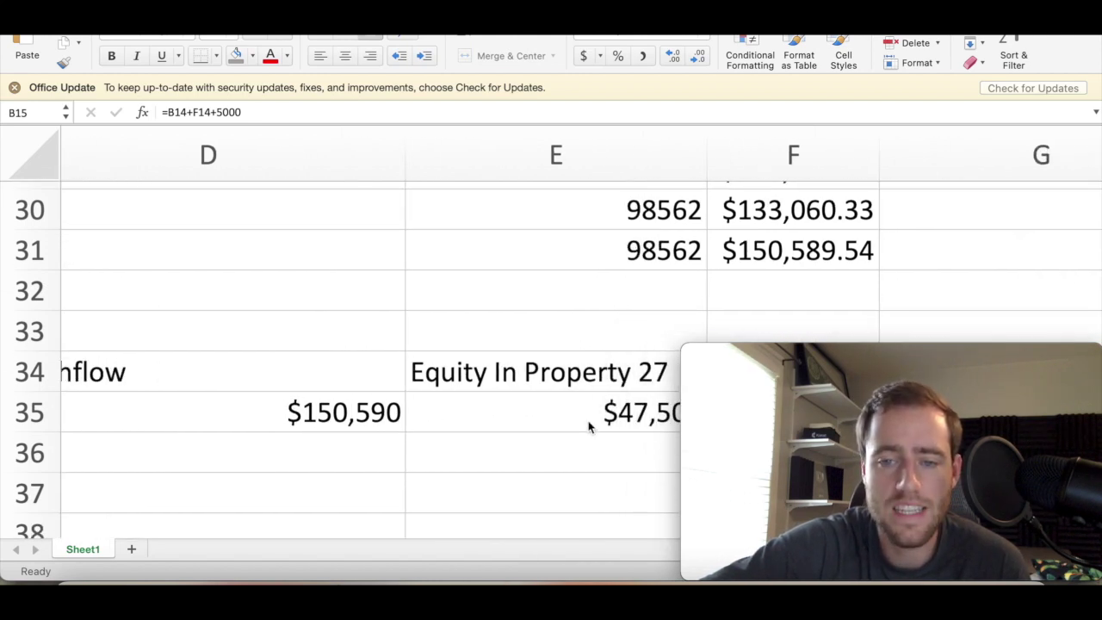
scroll(589, 426, "right", 2)
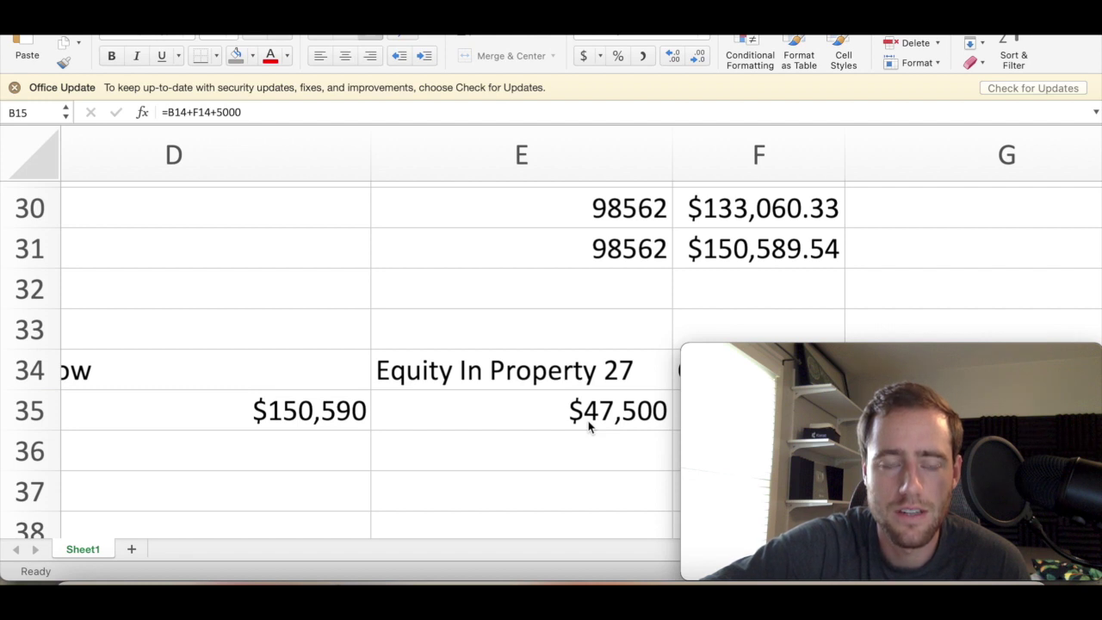
left_click(590, 426)
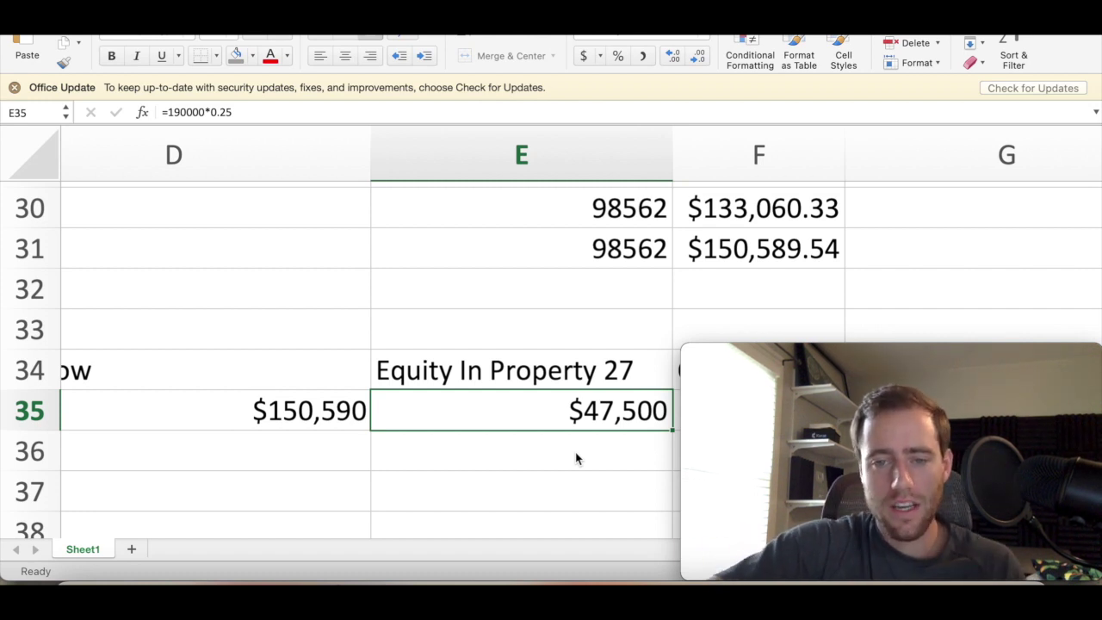
Read the Cashflow (Per Property) When Homes Are Paid Off heading and its value in F35
scroll(575, 458, "right", 2)
scroll(575, 456, "right", 5)
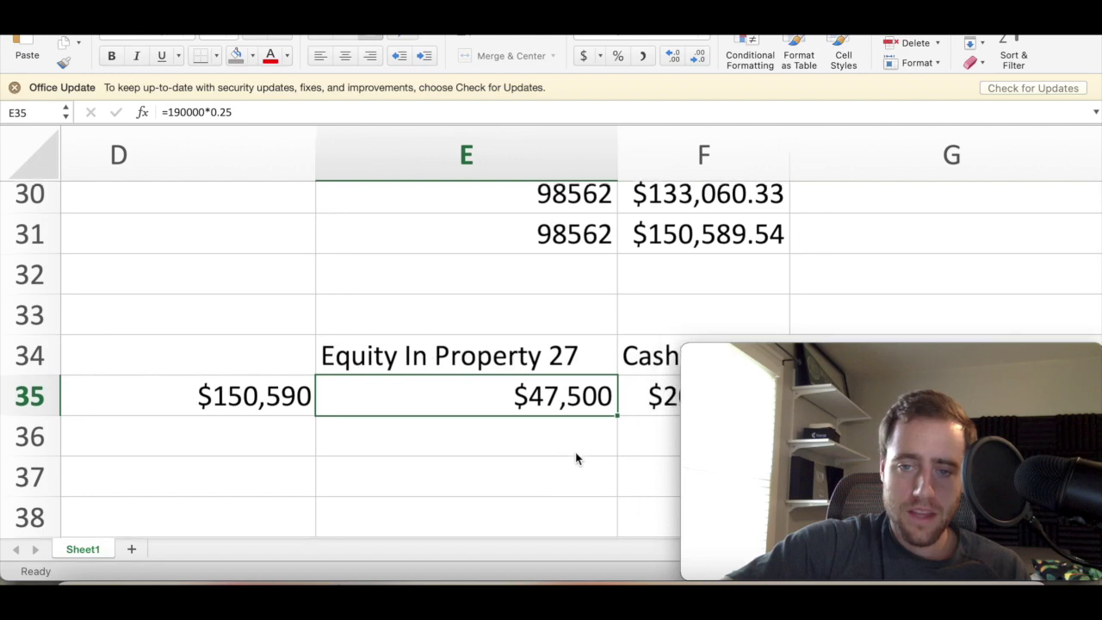
scroll(576, 458, "right", 2)
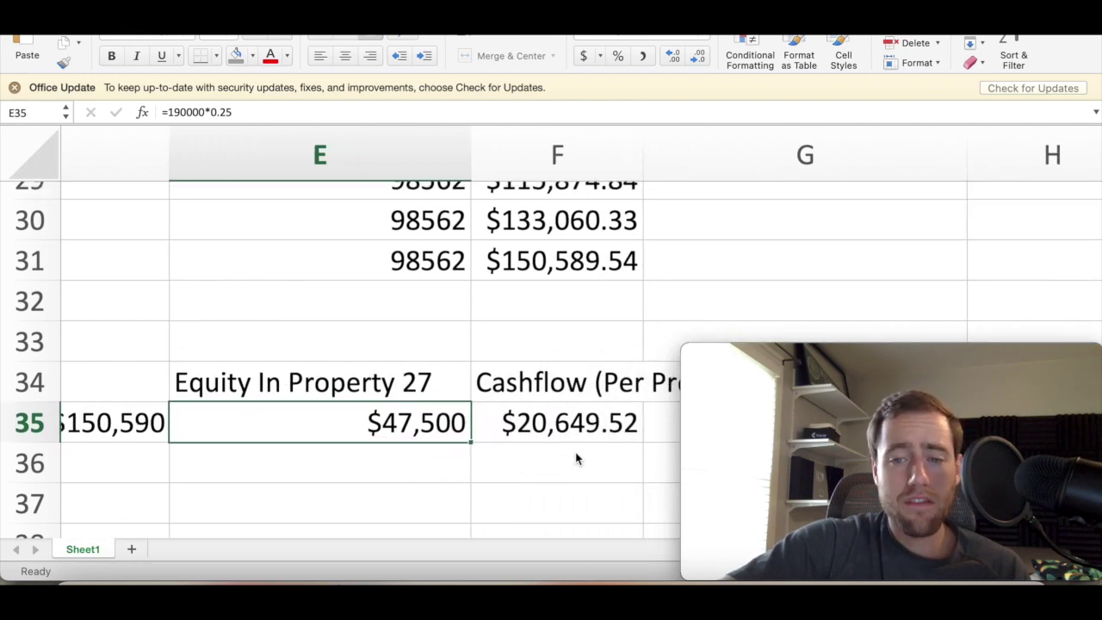
scroll(576, 457, "down", 2)
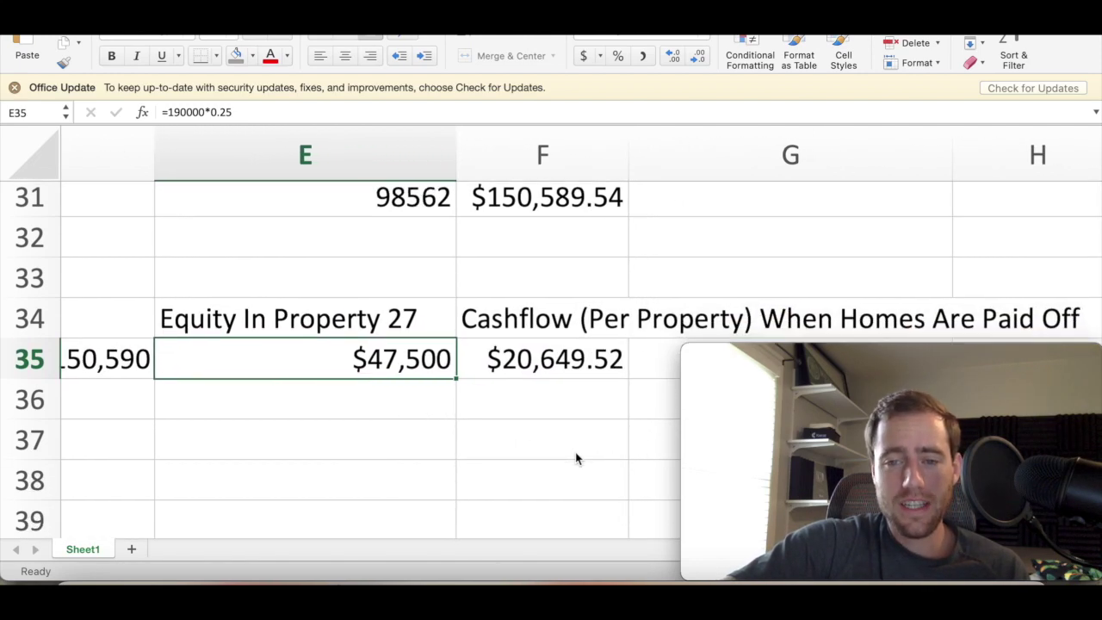
Revisit the Year 20 row, then trace the summary row across to the paid-off cashflow per property
scroll(575, 457, "left", 15)
scroll(575, 457, "up", 3)
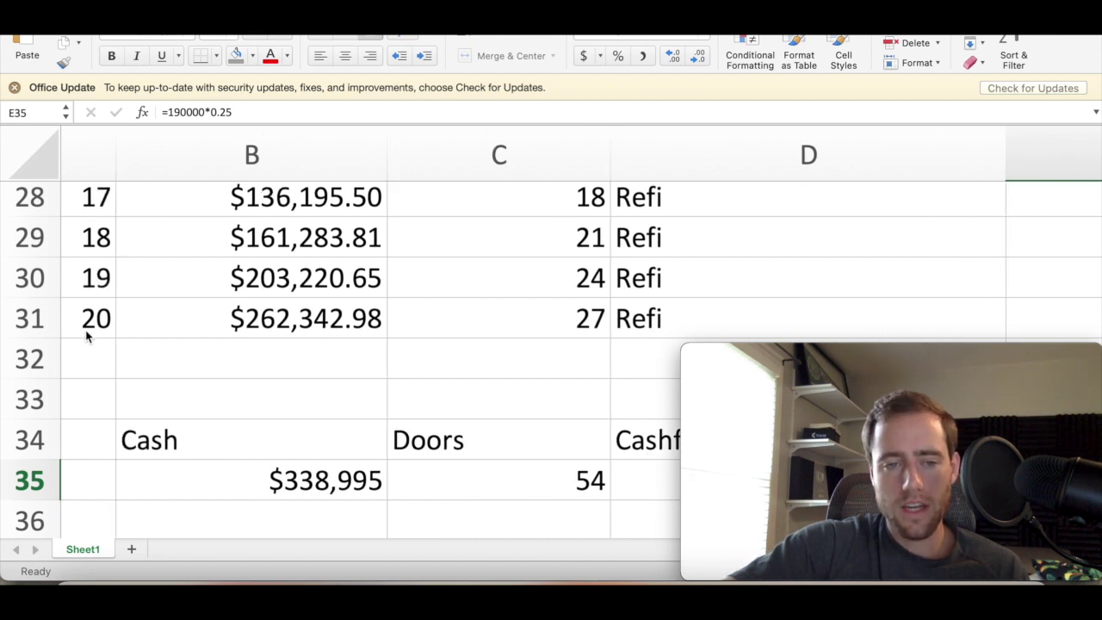
scroll(241, 370, "right", 5)
scroll(241, 370, "down", 3)
scroll(239, 367, "right", 6)
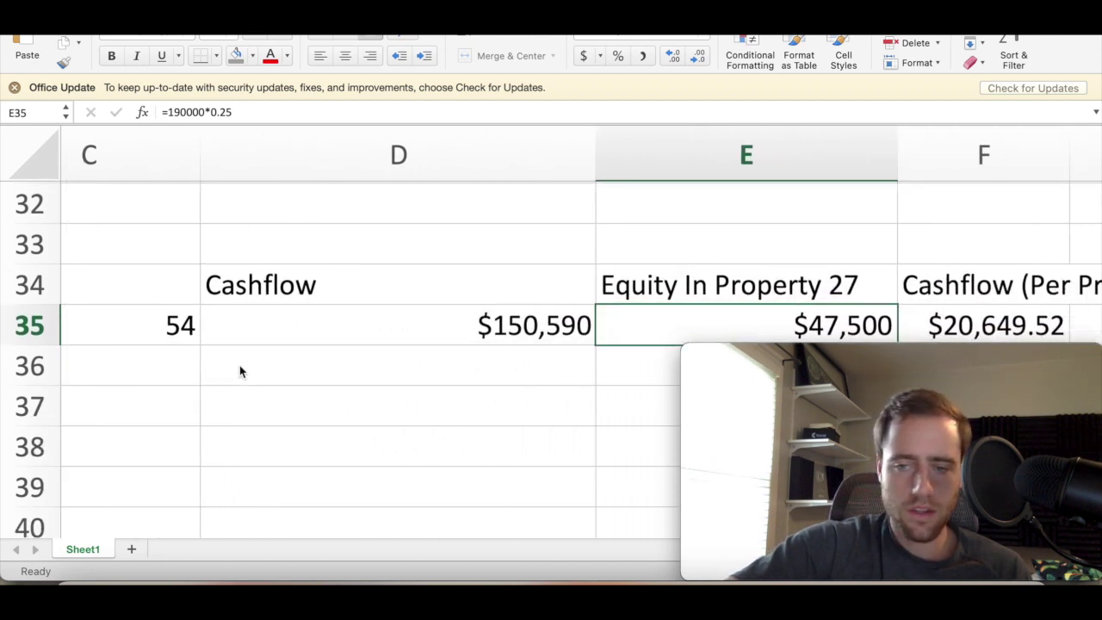
scroll(239, 366, "up", 1)
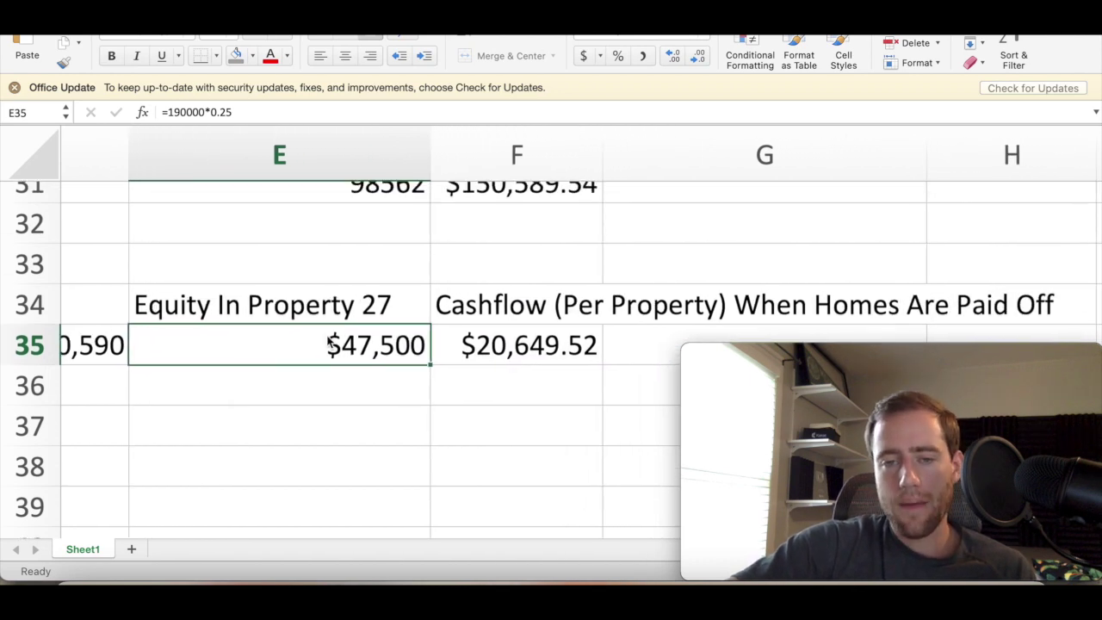
Inspect the formula in F35 behind the cashflow per property when homes are paid off
left_click(556, 345)
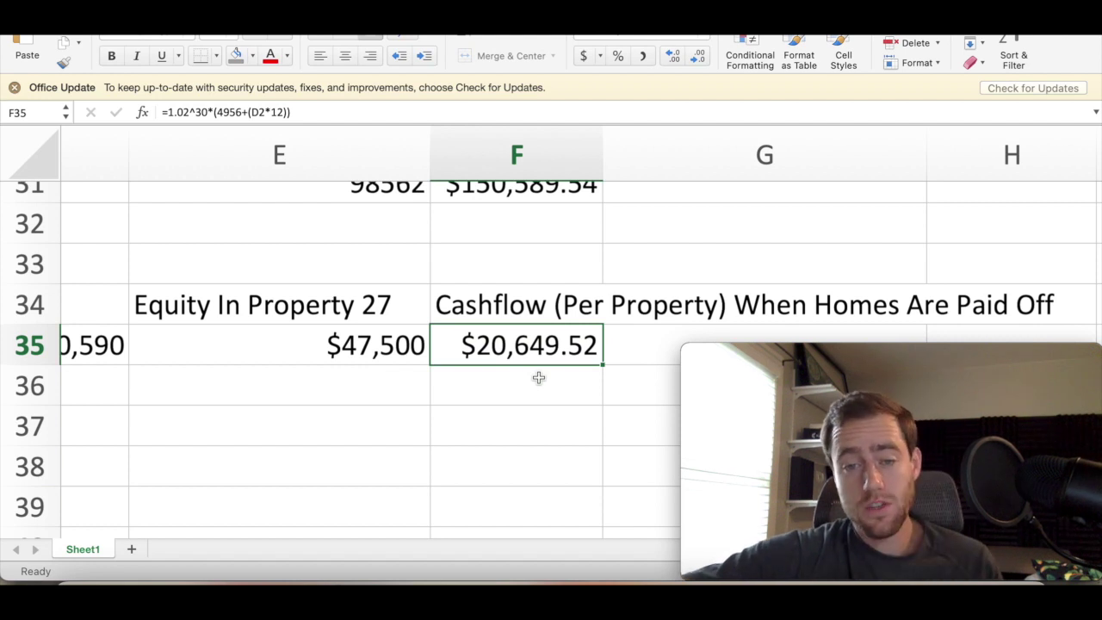
scroll(538, 377, "up", 1)
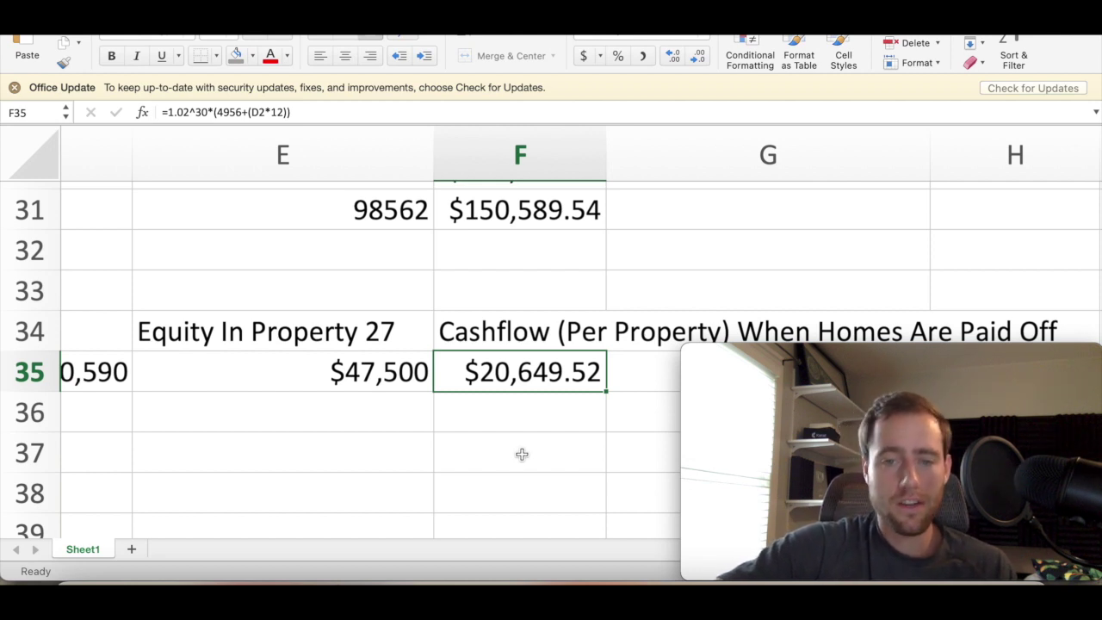
scroll(574, 457, "left", 1)
scroll(574, 458, "down", 1)
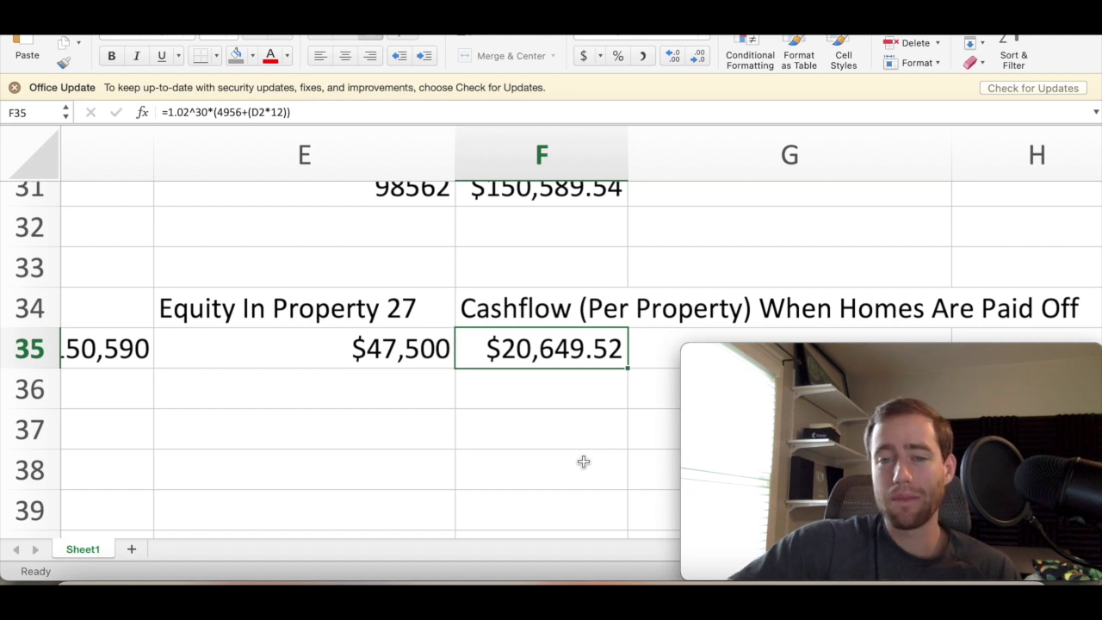
Calculate a home's value after 30 years of 2% growth in F37 with =190000*1.02^30, and check the cell's formula
left_click(545, 430)
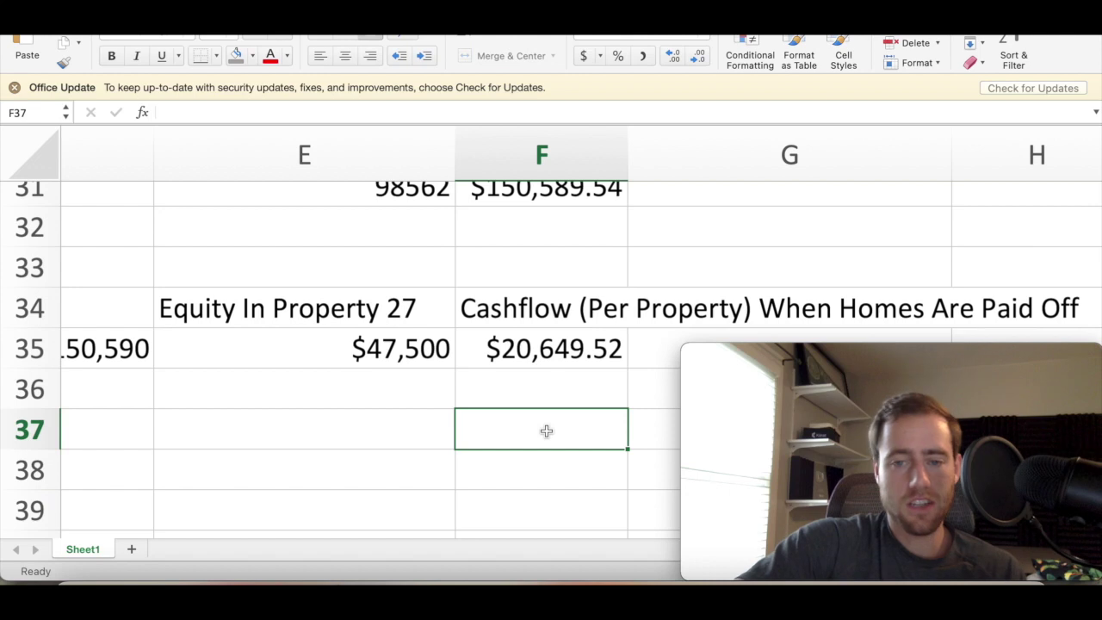
type("=")
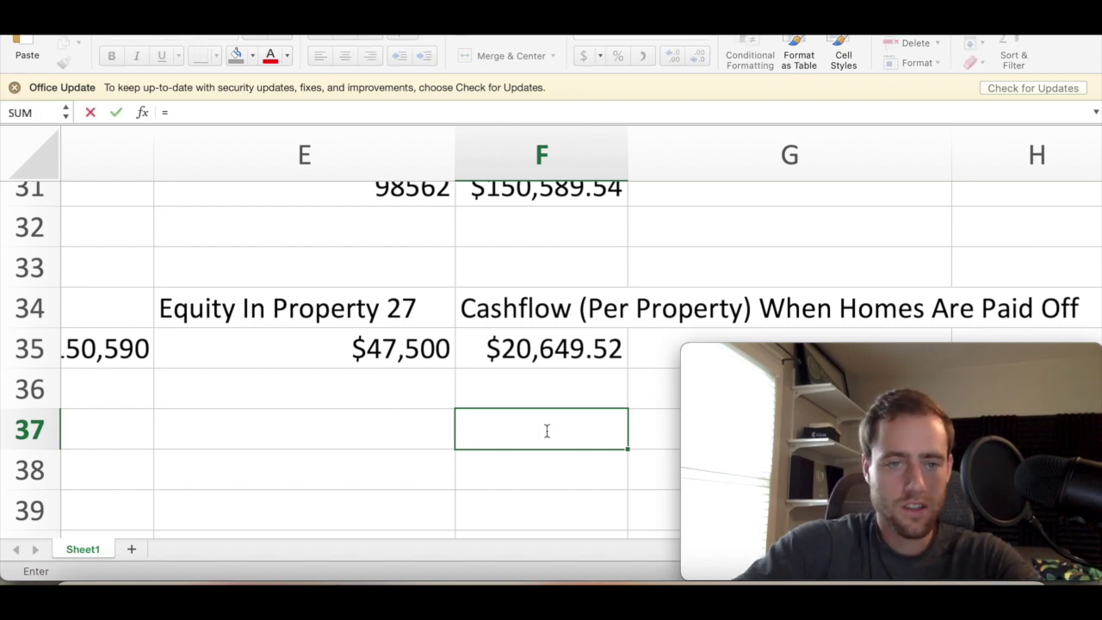
type("19000")
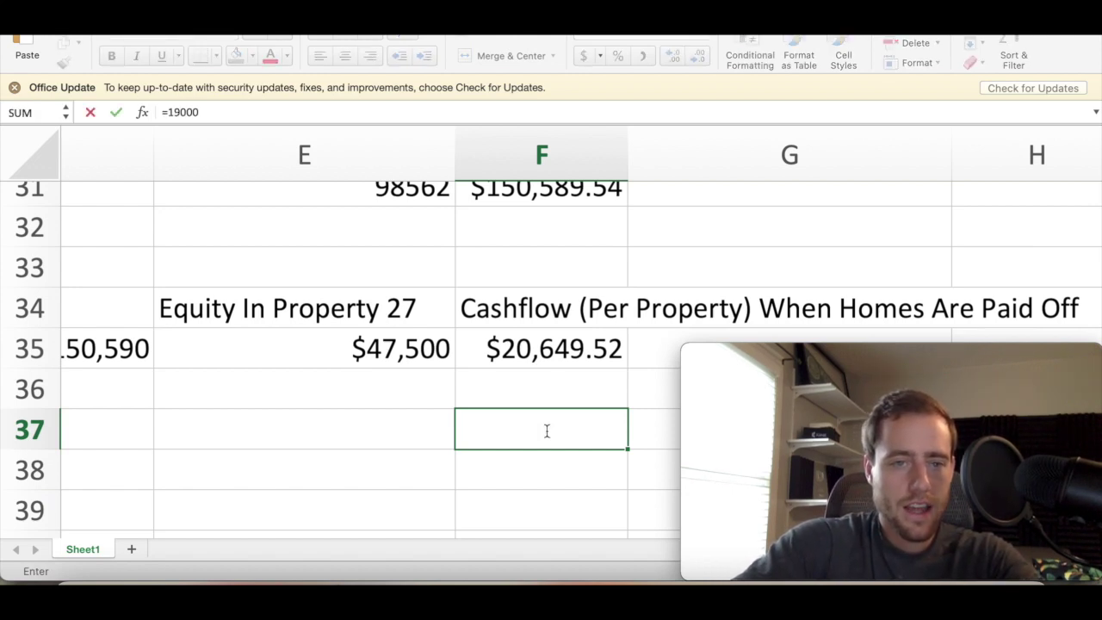
type("0*1.02")
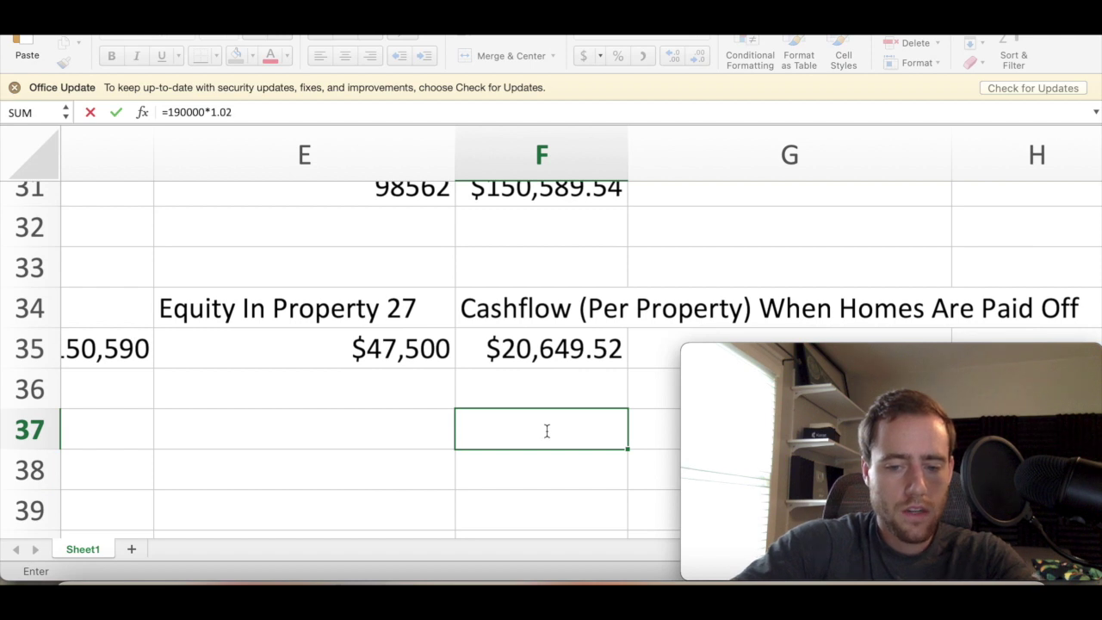
type("^30")
key("Return")
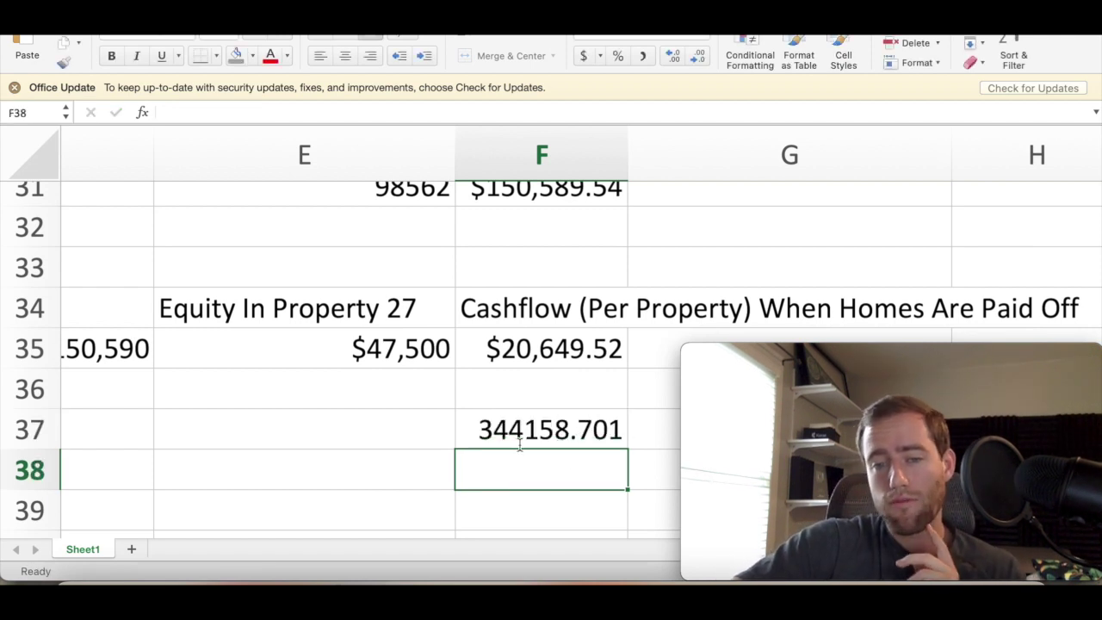
left_click(526, 441)
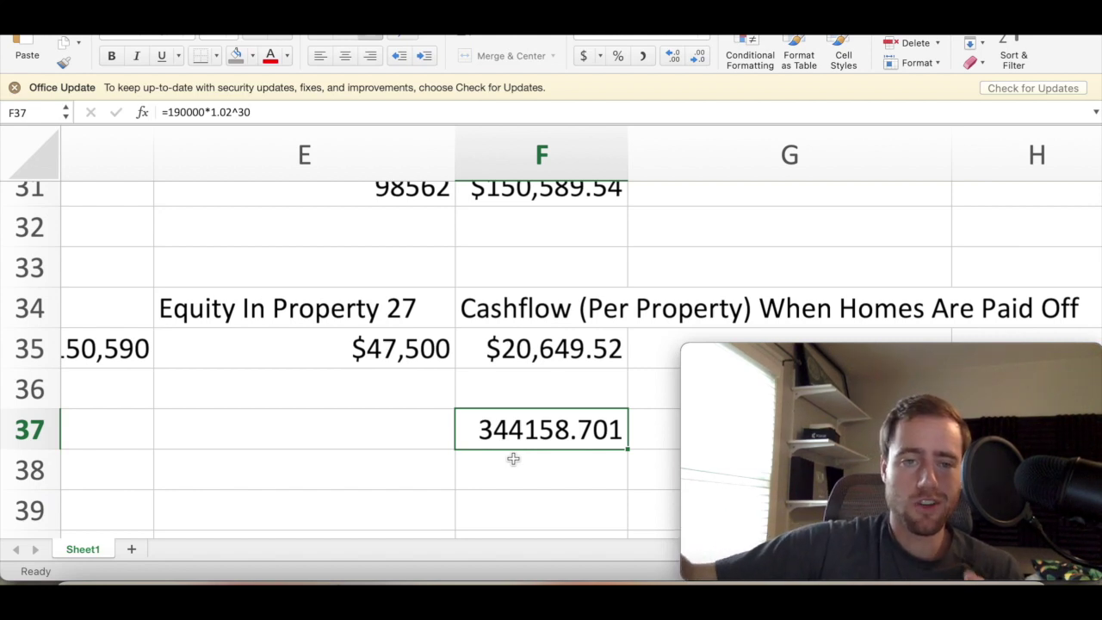
Calculate the combined value of 27 paid-off homes in F38 with =F37*27
left_click(546, 484)
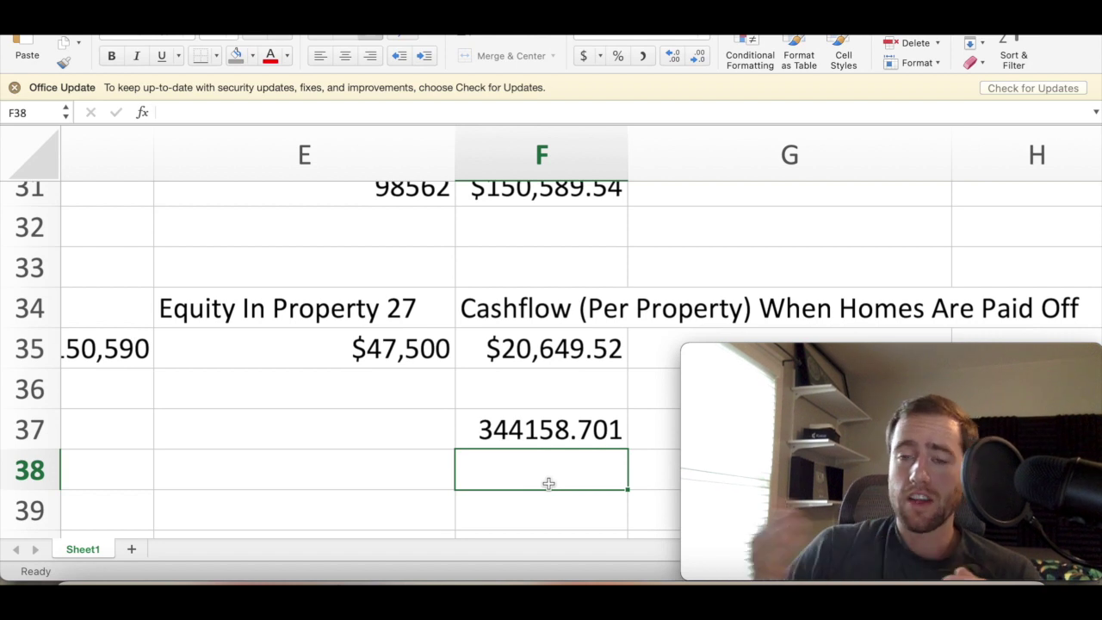
type("=")
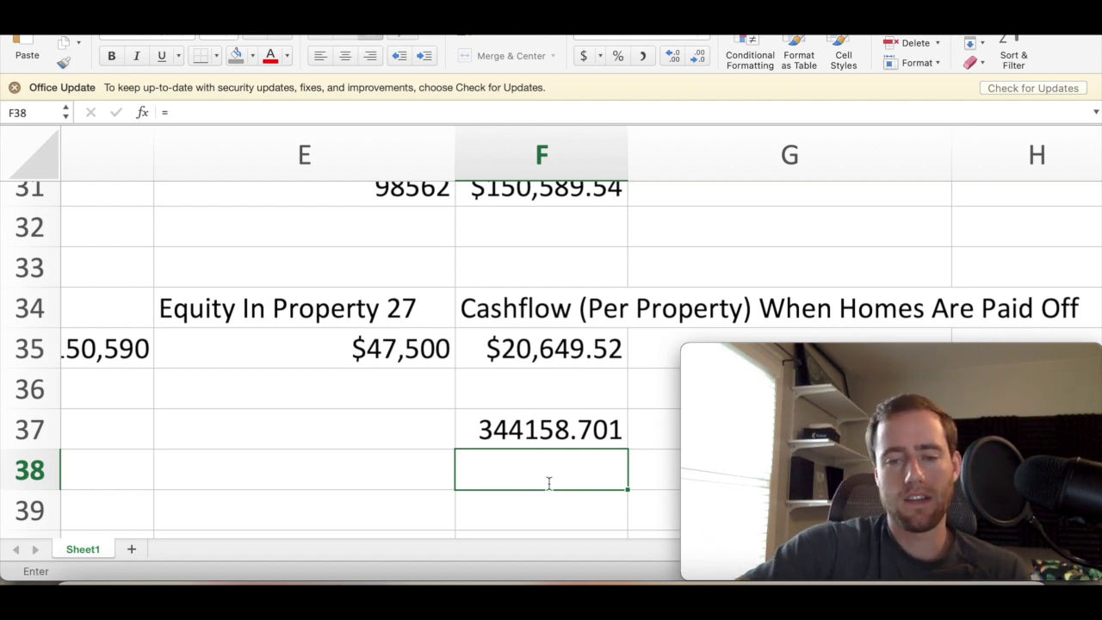
left_click(592, 428)
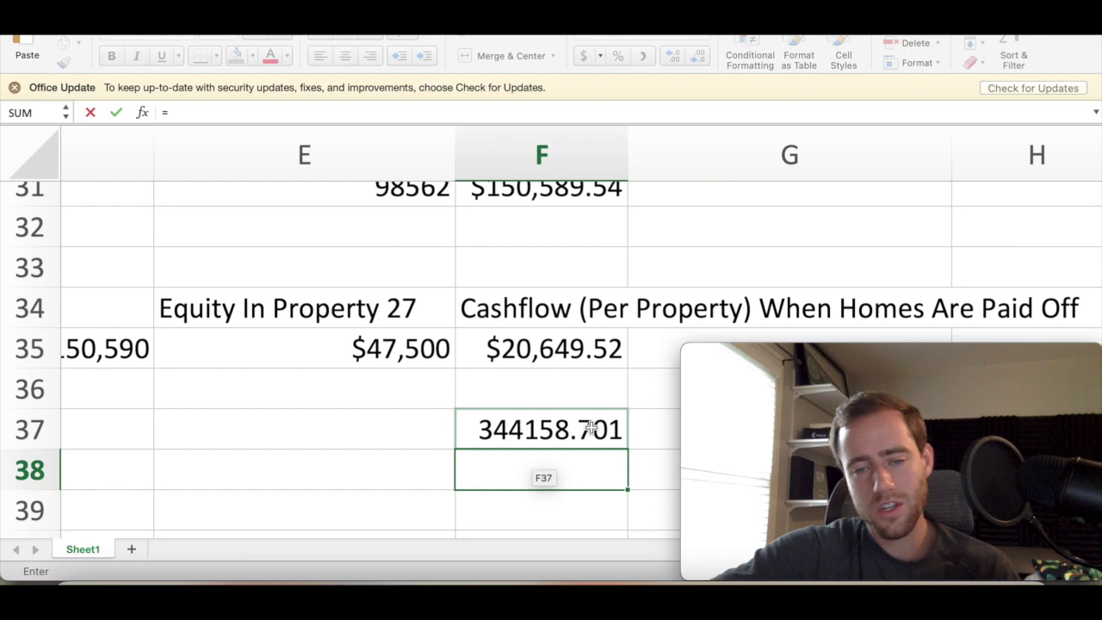
left_click(591, 428)
type("*27")
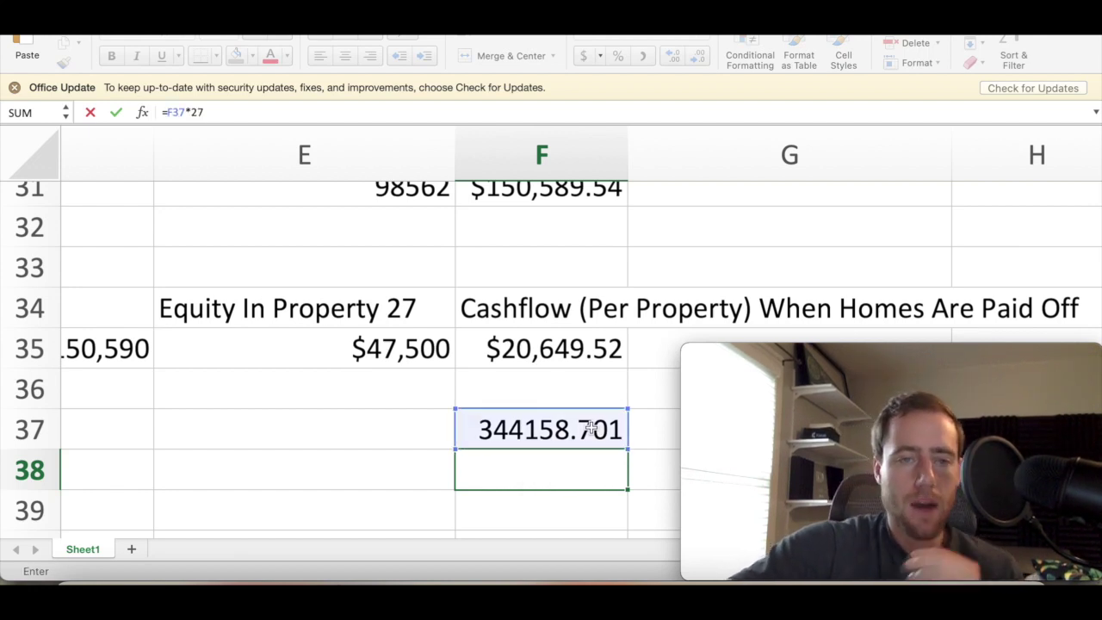
key("Return")
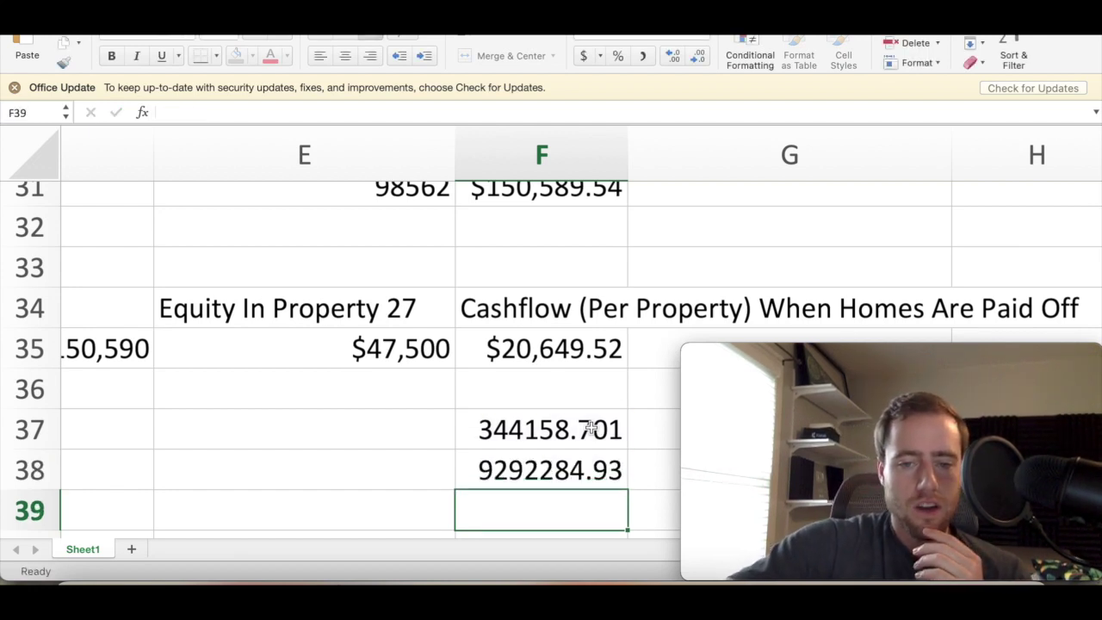
Clear the single-home future value calculation from F37
key("Up")
key("Up")
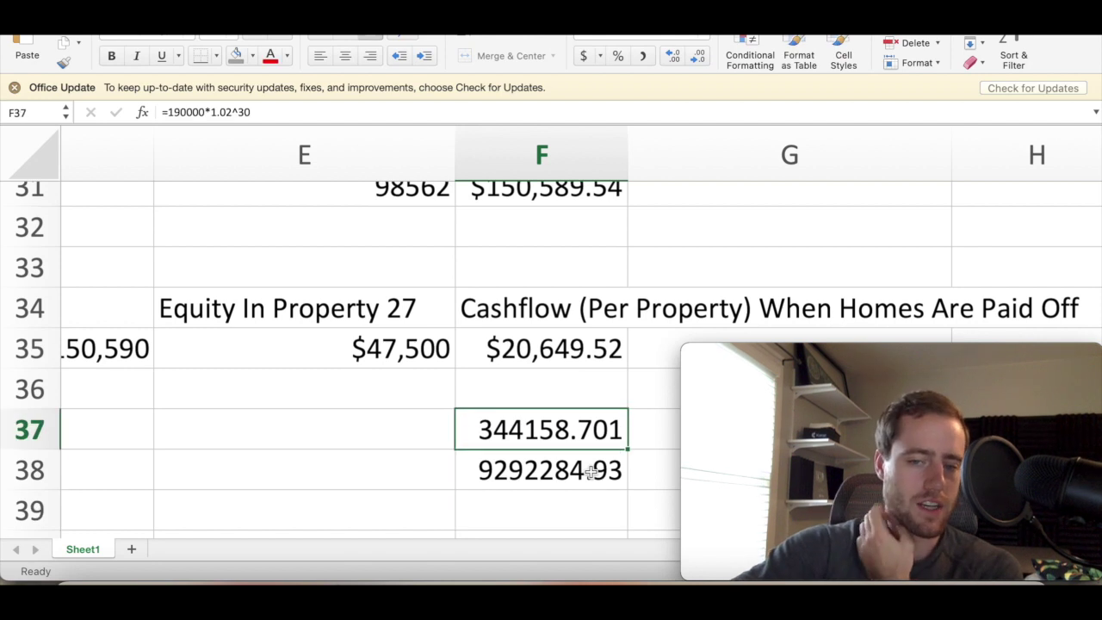
key("Delete")
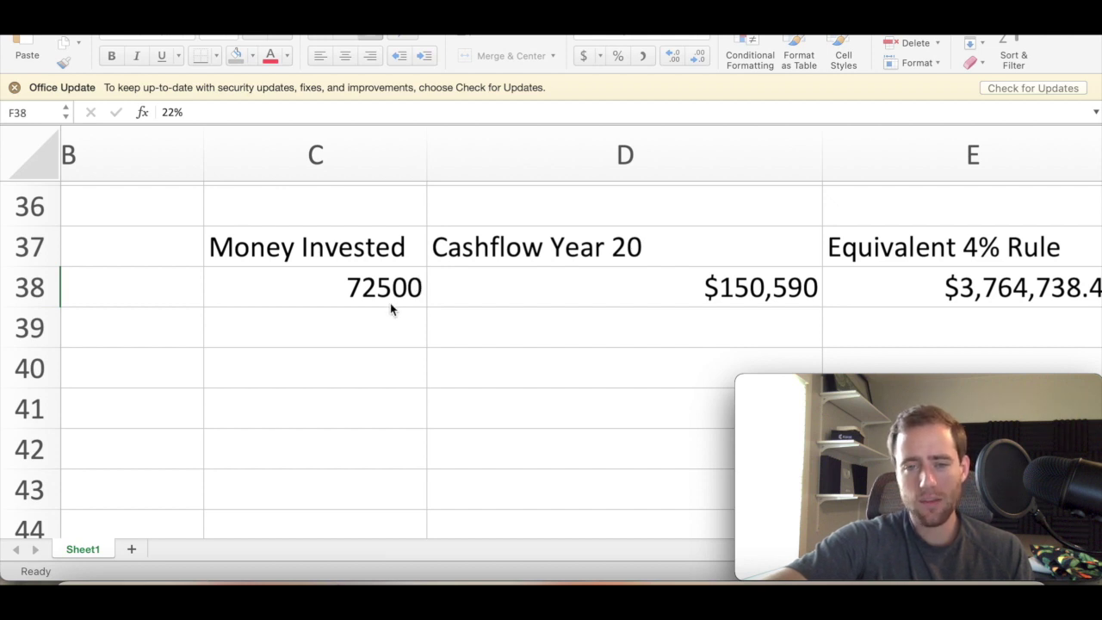
Review the summary row 38 from Money Invested through Cashflow Year 20 and Equivalent 4% Rule to ROI, checking the Cashflow Year 20 formula
scroll(405, 303, "right", 2)
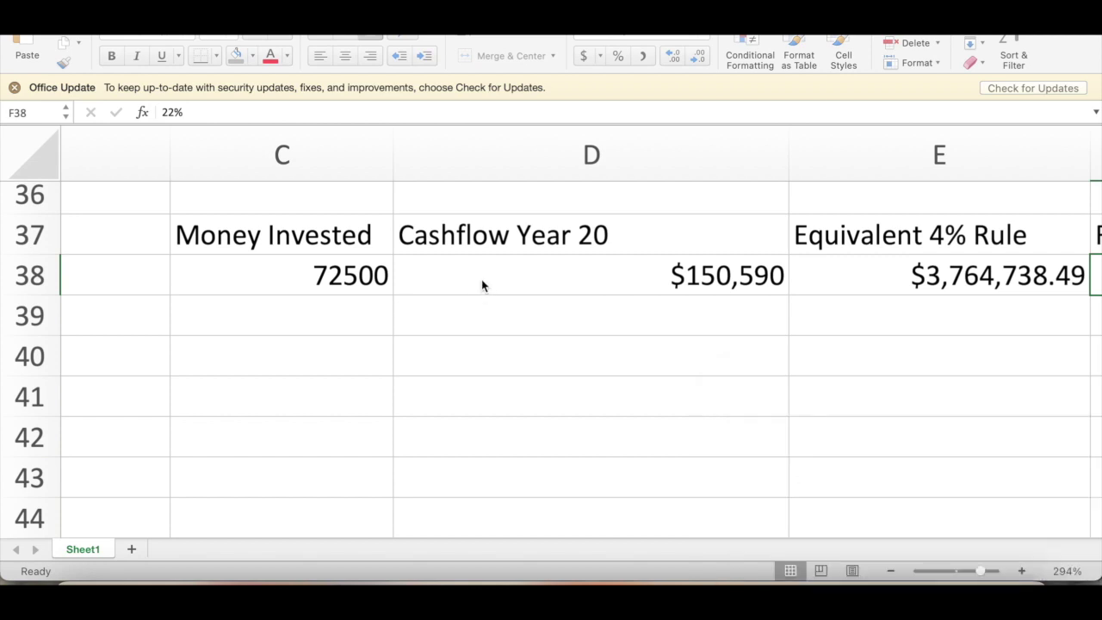
left_click(580, 268)
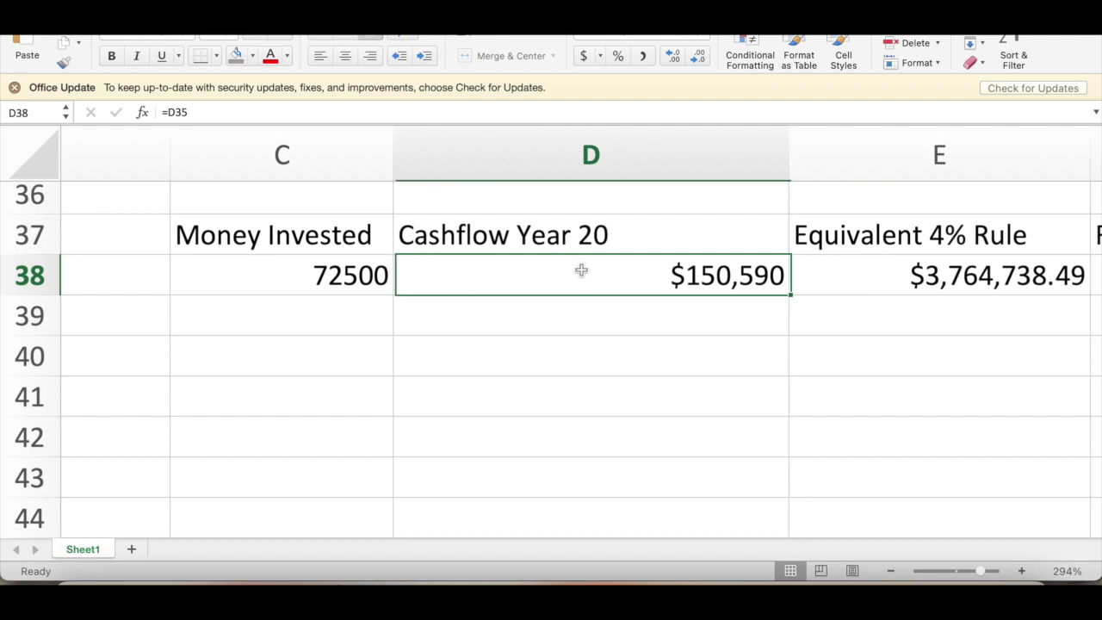
left_click(689, 598)
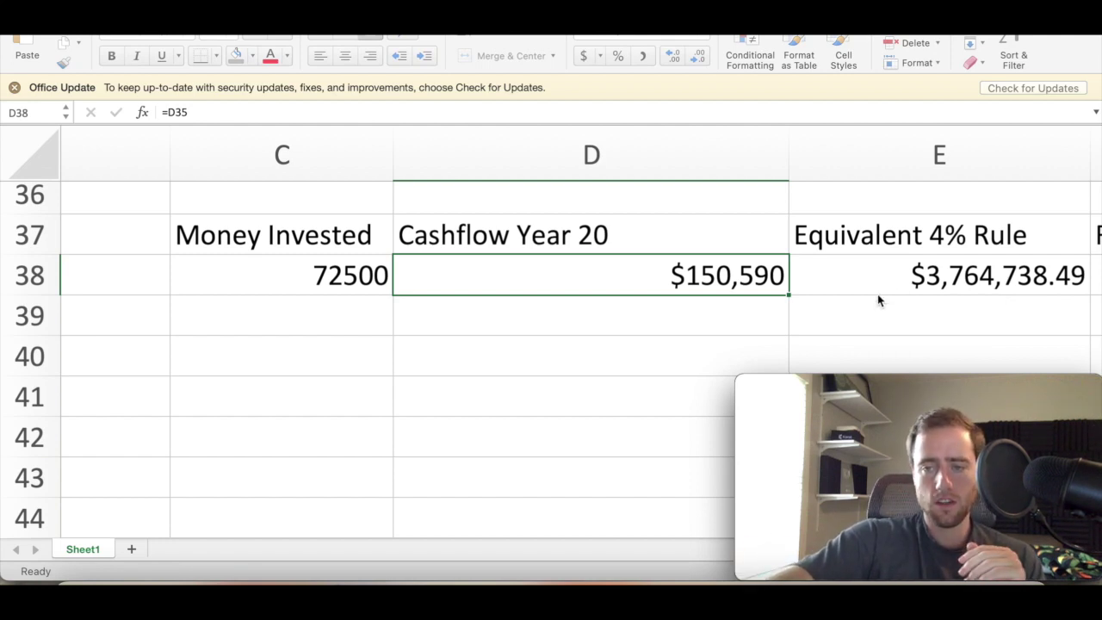
scroll(868, 306, "right", 2)
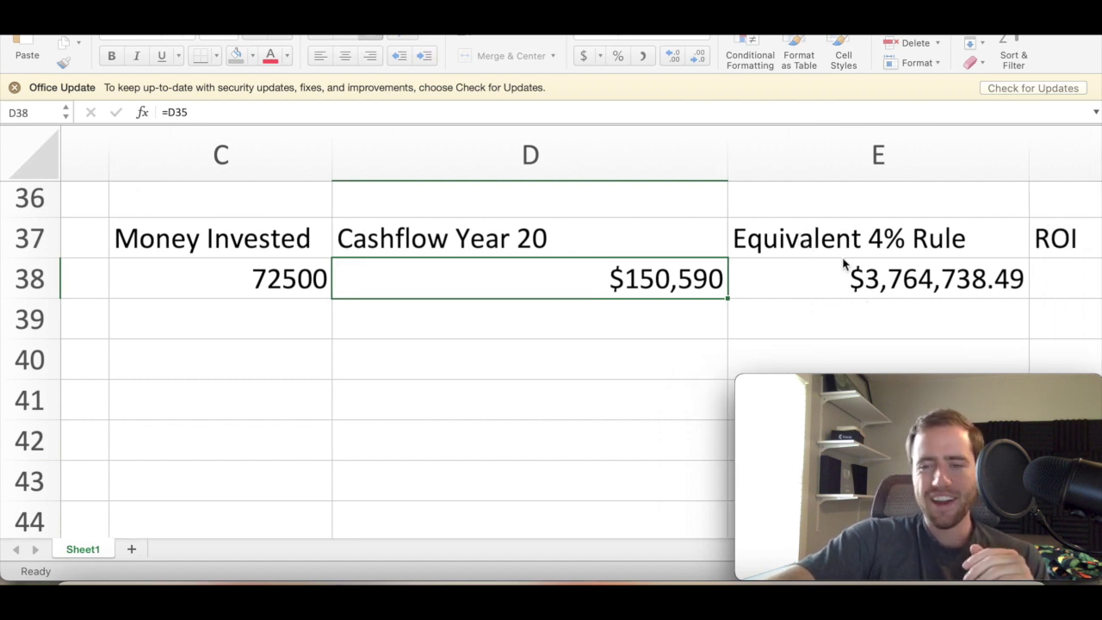
scroll(895, 312, "right", 1)
scroll(894, 312, "left", 2)
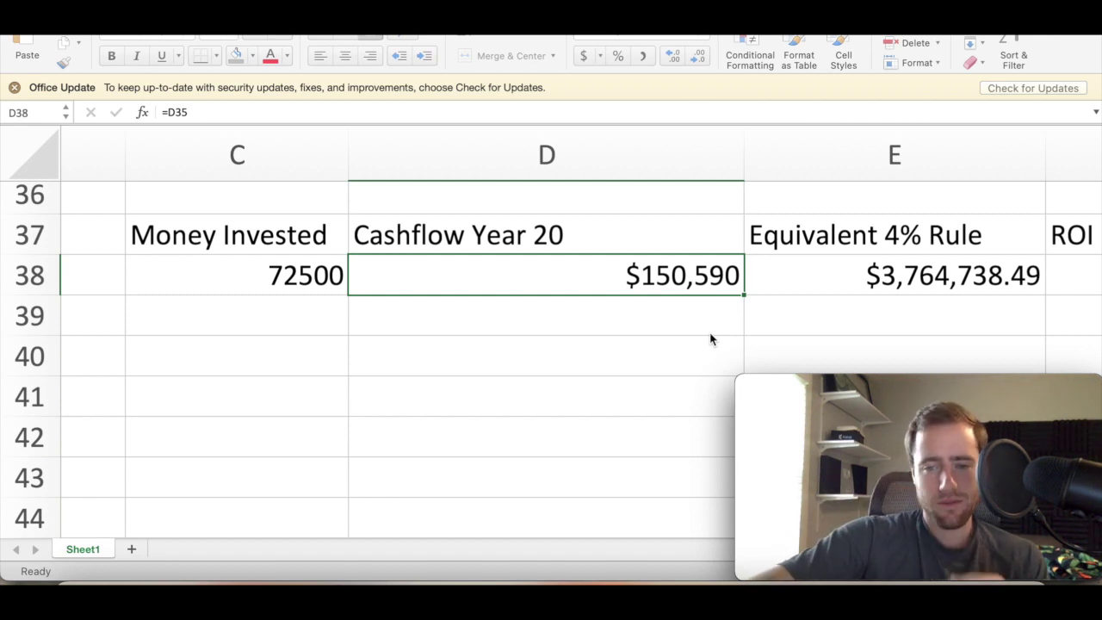
scroll(710, 338, "right", 2)
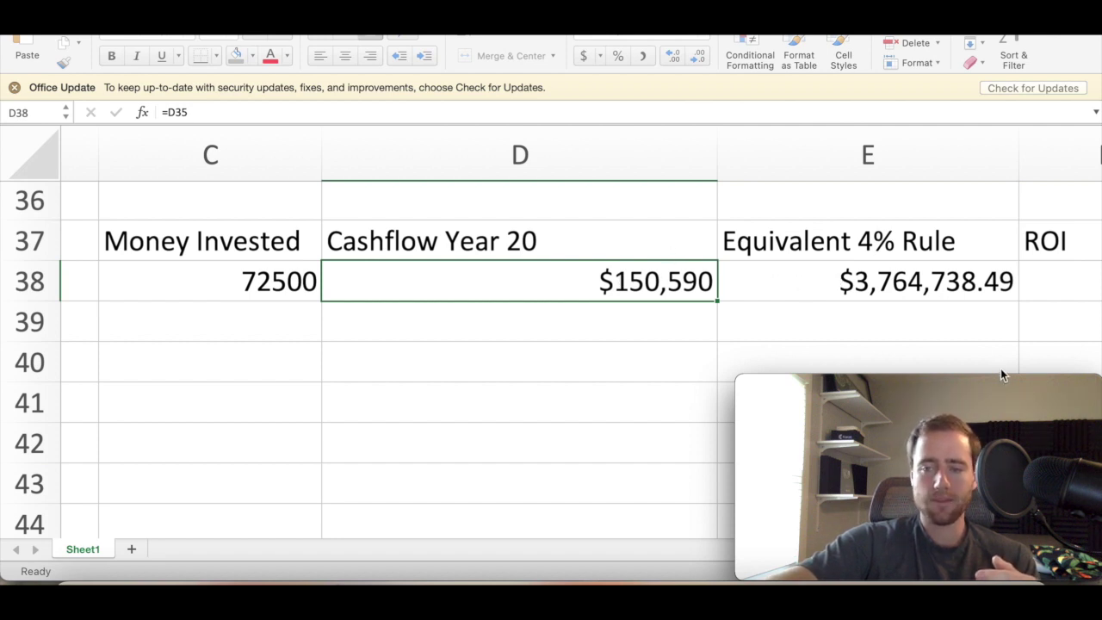
scroll(1012, 338, "right", 3)
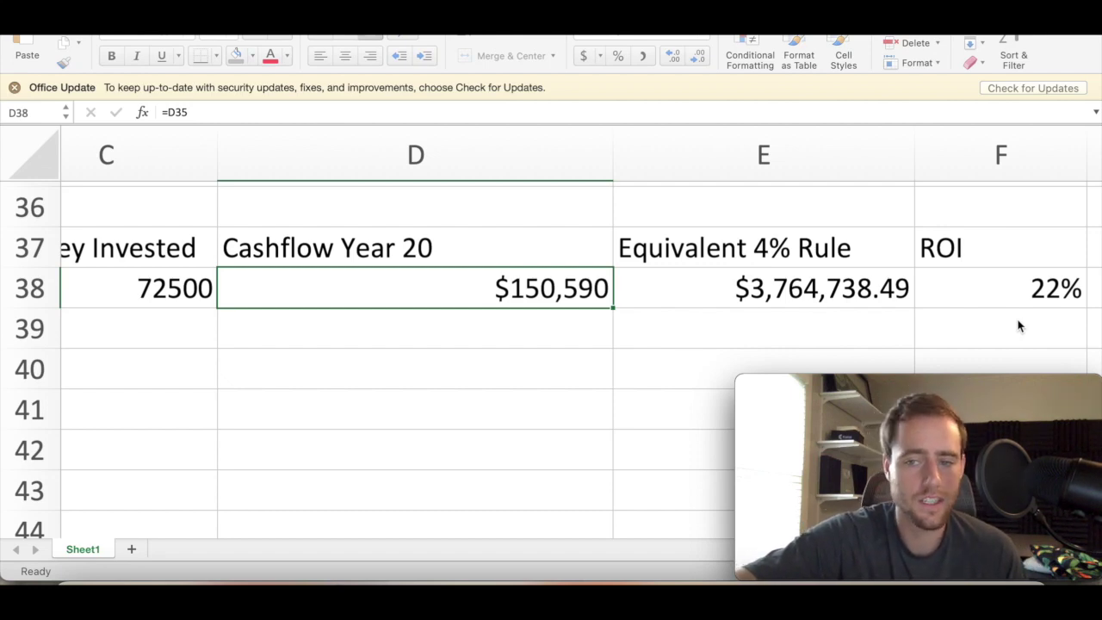
key("Right")
key("Right")
Return to the start of the sheet and revisit the property cost, forced appreciation and annual cashflow figures and the first projection years
scroll(536, 457, "up", 15)
scroll(536, 457, "left", 3)
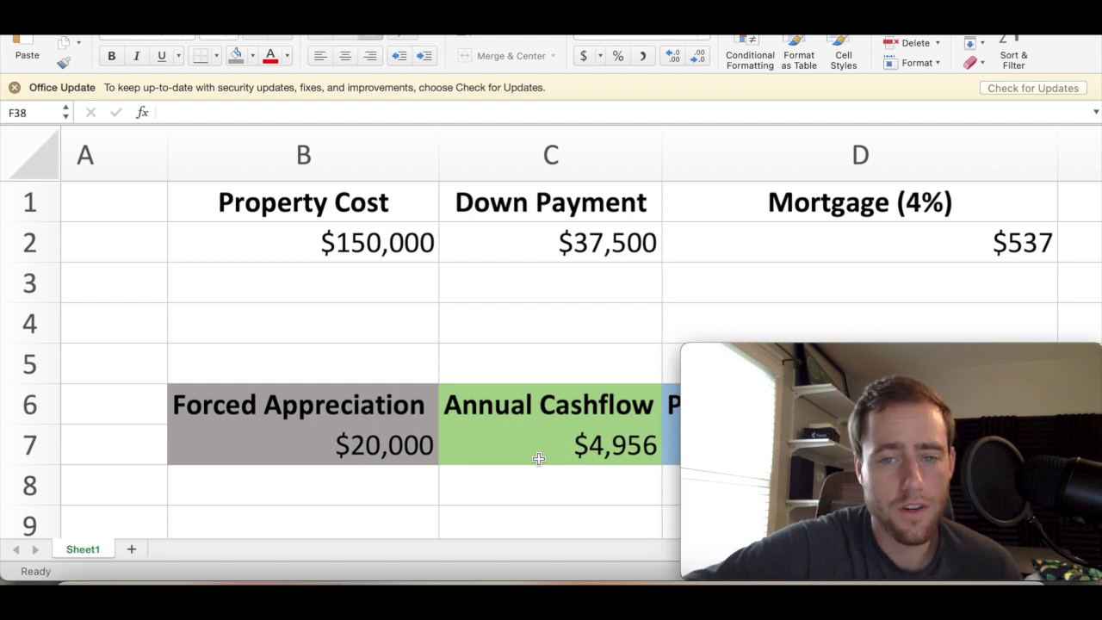
scroll(538, 459, "down", 5)
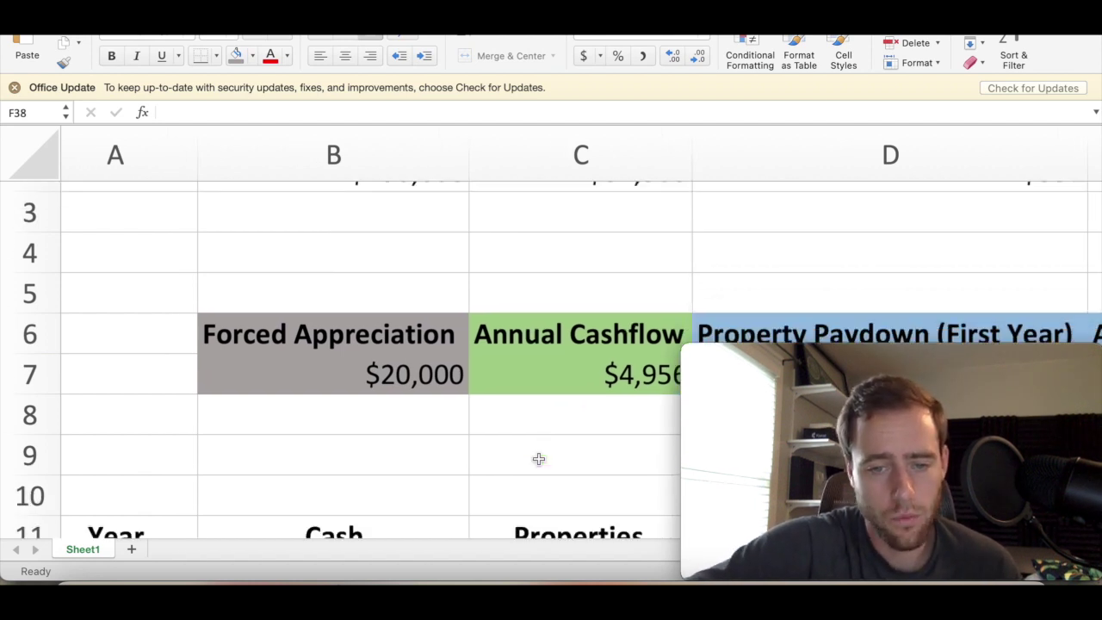
scroll(538, 458, "left", 1)
scroll(538, 459, "down", 1)
scroll(538, 459, "up", 7)
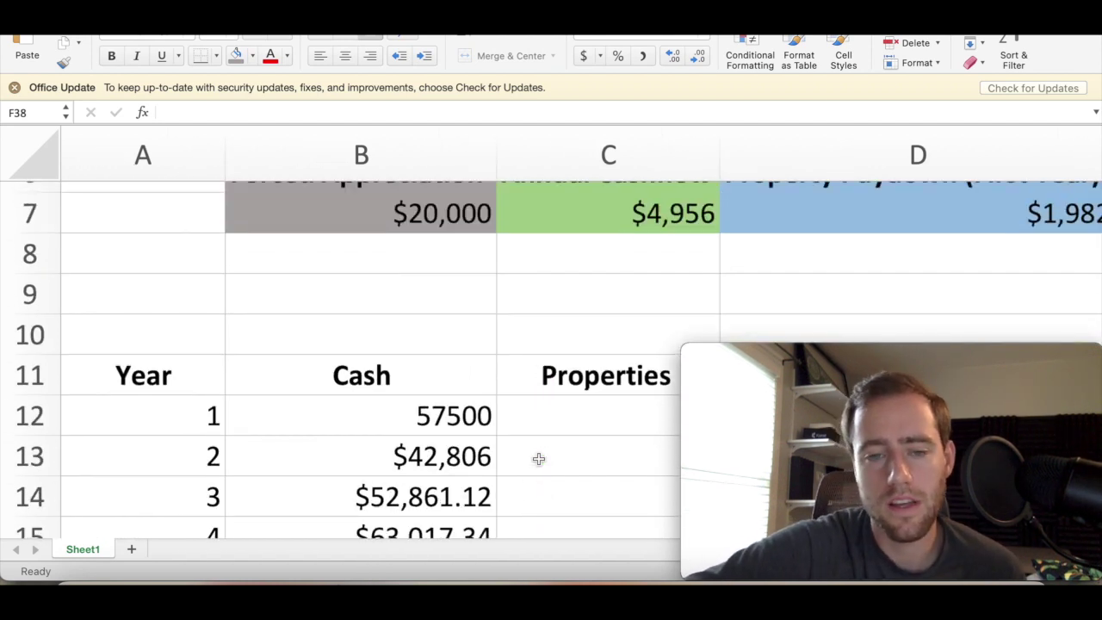